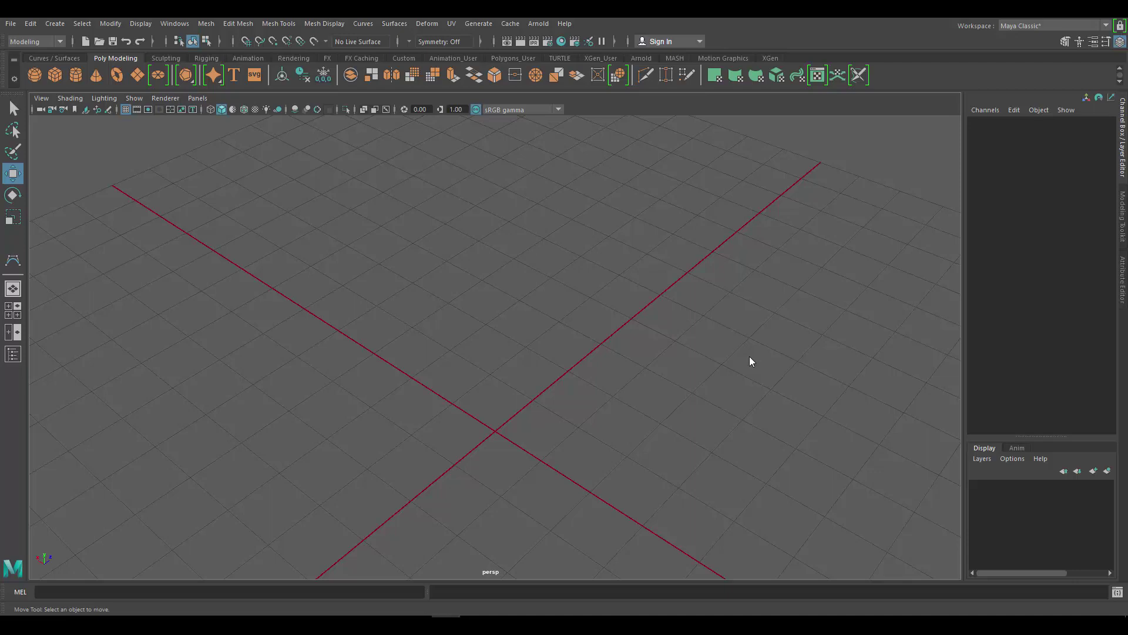
left_click_drag(749, 361, 545, 338, "alt")
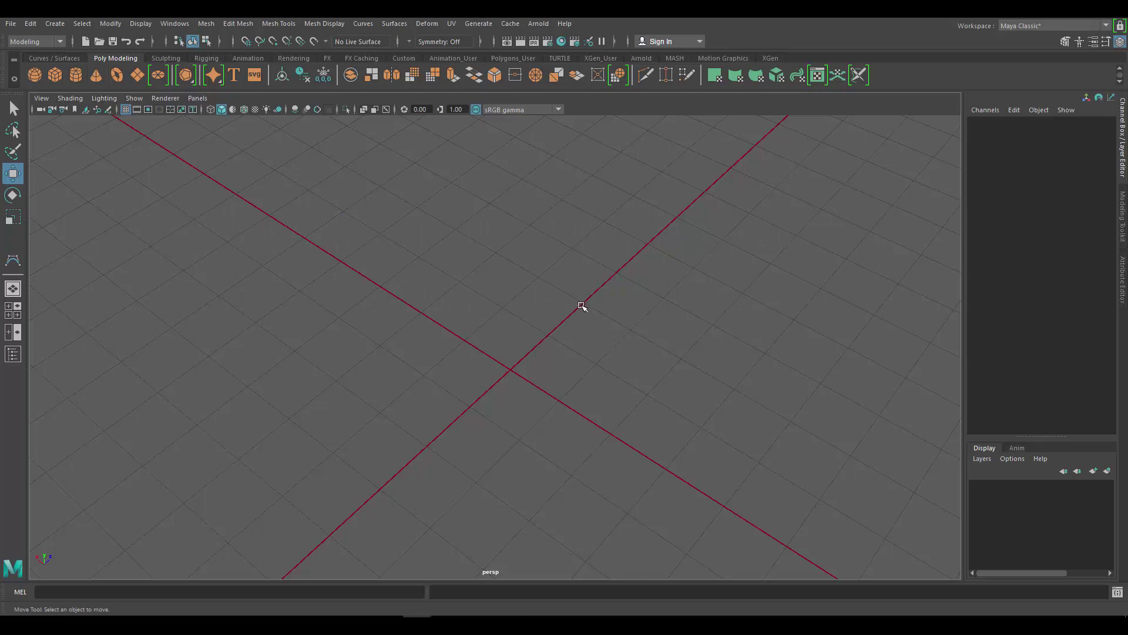
left_click_drag(584, 307, 611, 348, "alt")
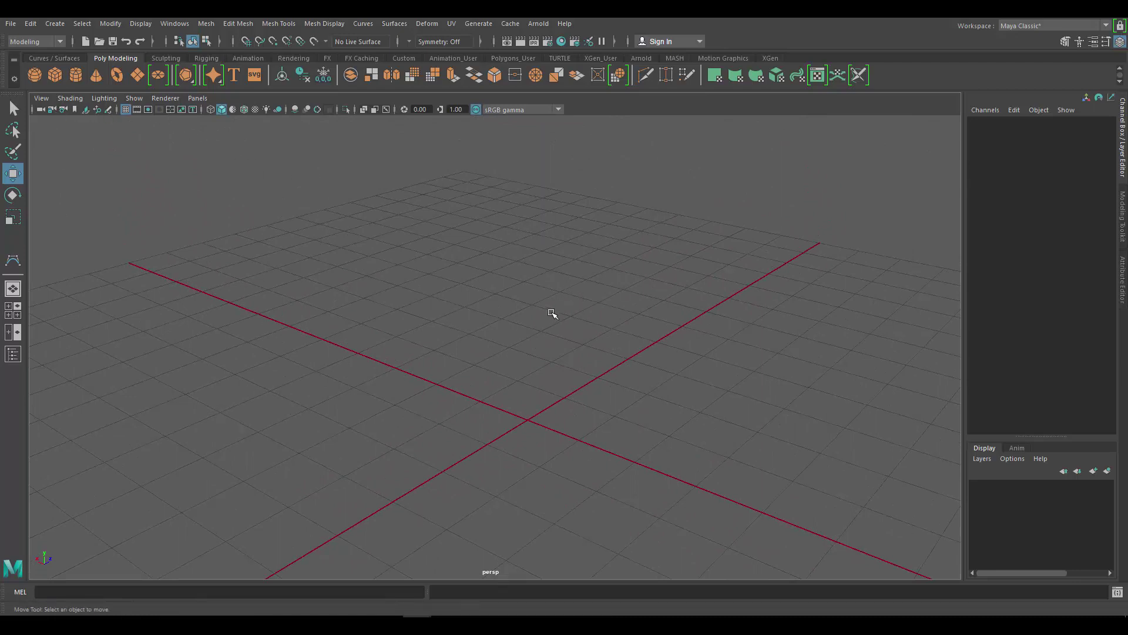
Switch to the four-view layout and import the Coca-Cola can picture as an image plane in the front view
key("space")
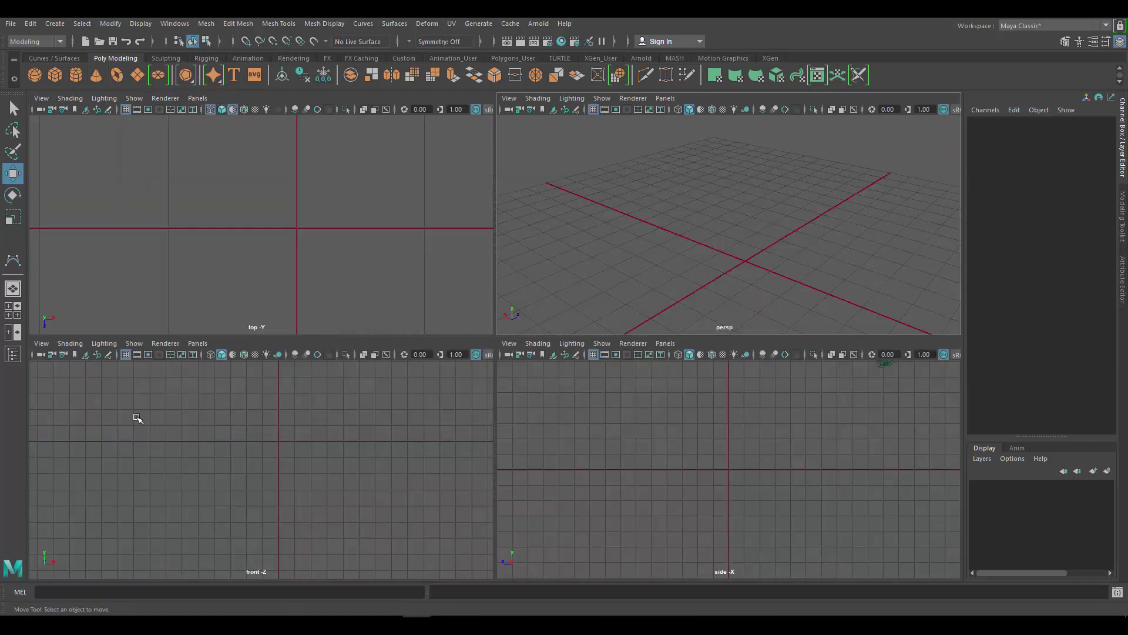
left_click(40, 345)
mouse_move(99, 301)
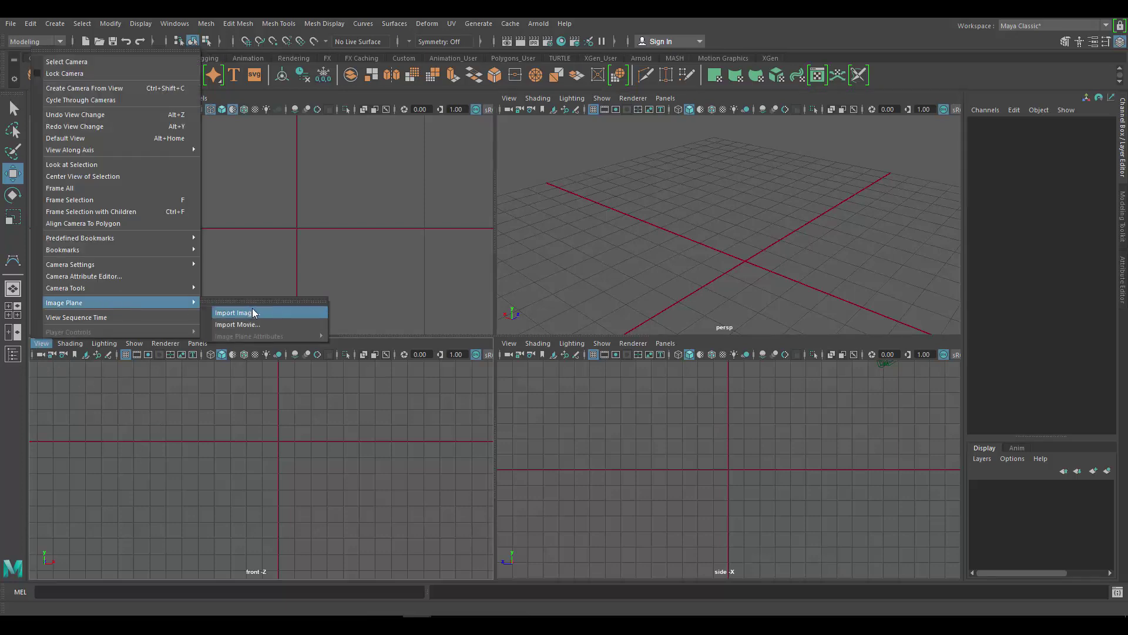
left_click(252, 312)
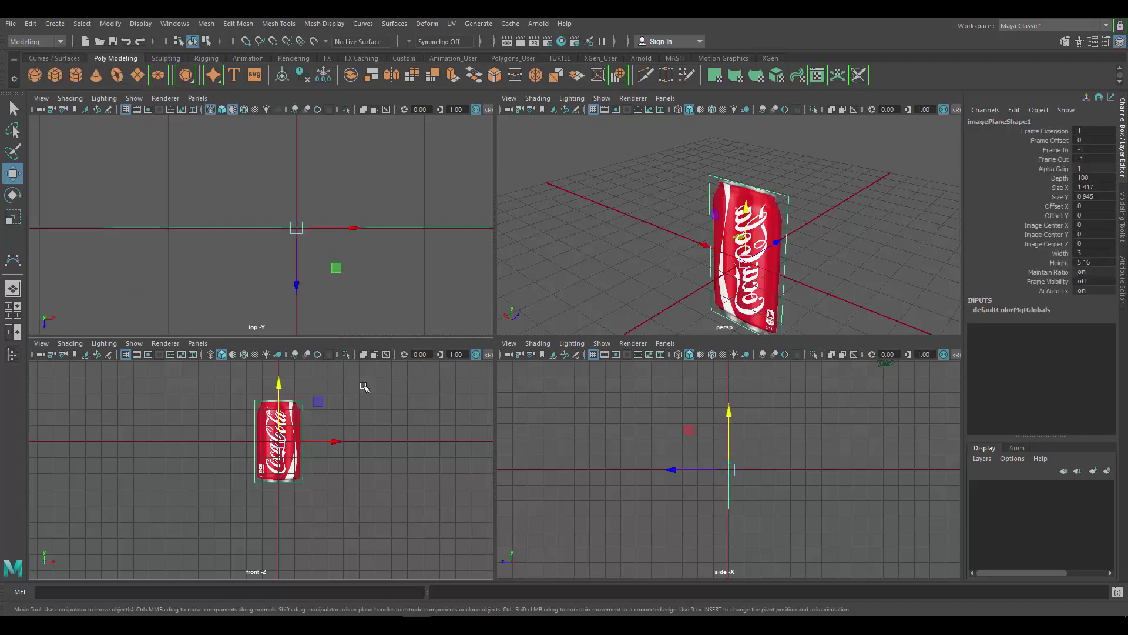
scroll(367, 387, "up", 4)
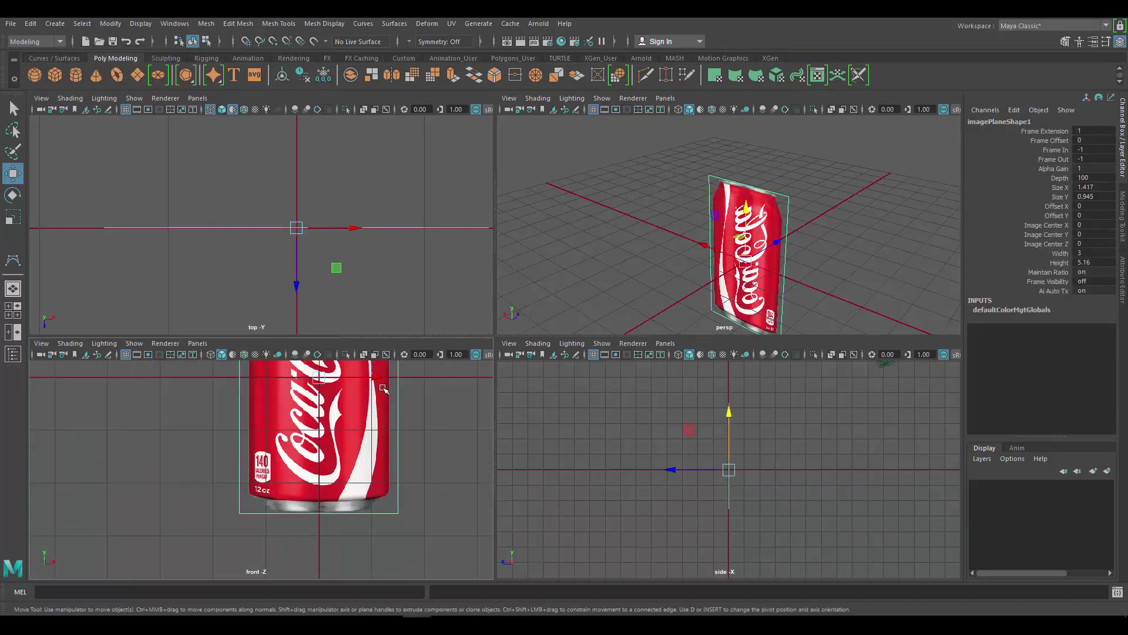
middle_click_drag(406, 386, 379, 473, "alt")
scroll(358, 428, "down", 5)
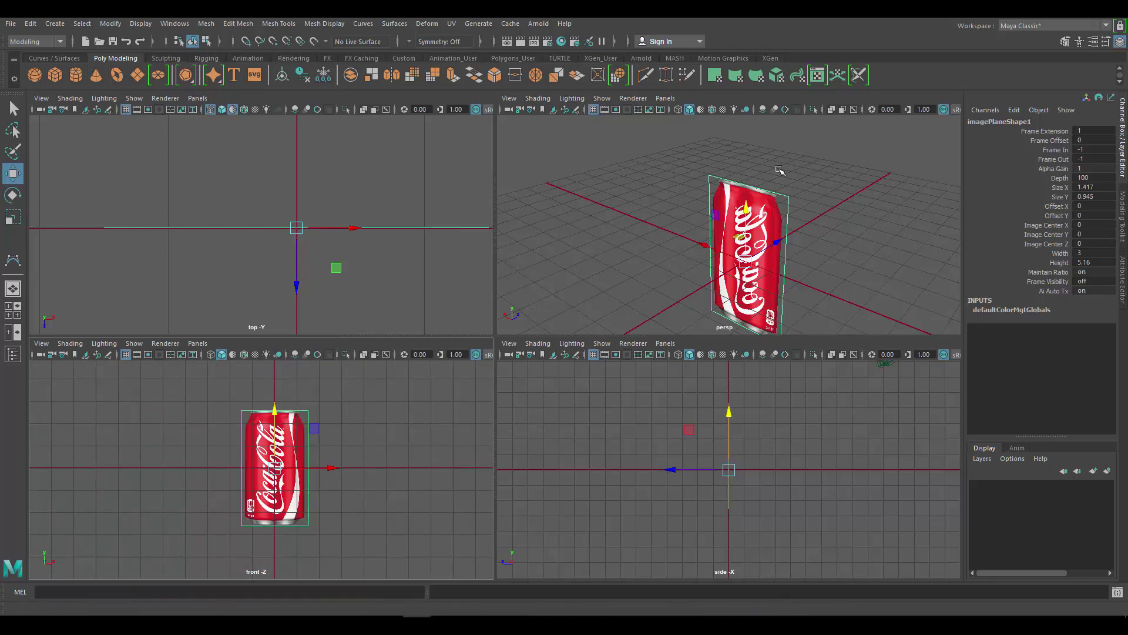
Move the can image plane along the Z axis, clear of the grid's origin
left_click_drag(900, 219, 806, 244, "alt")
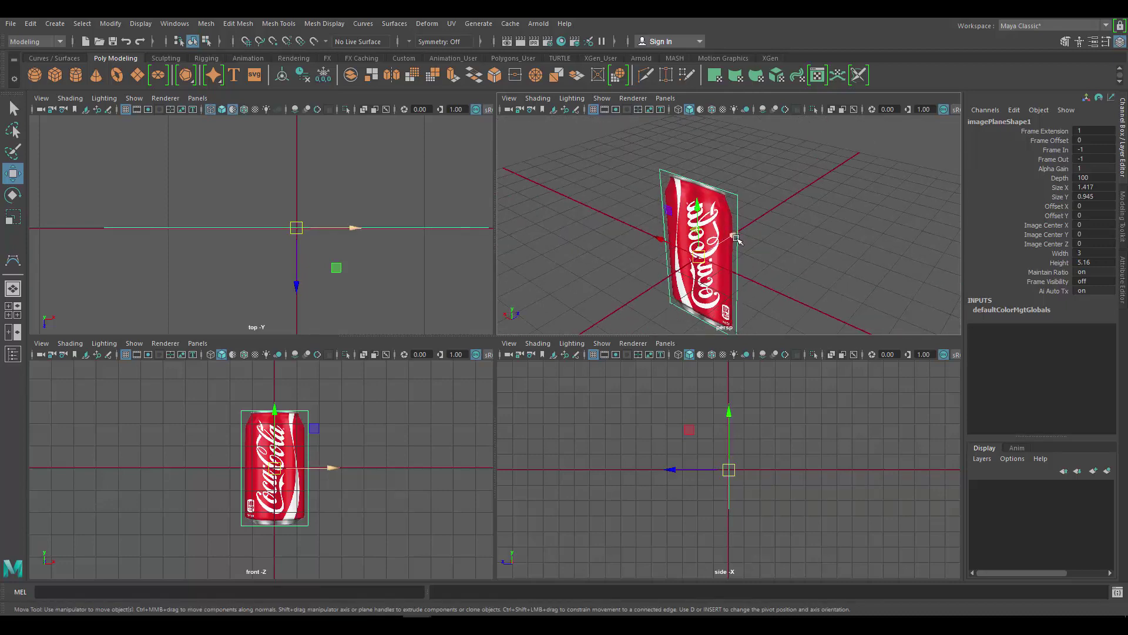
left_click_drag(753, 229, 737, 235, "alt")
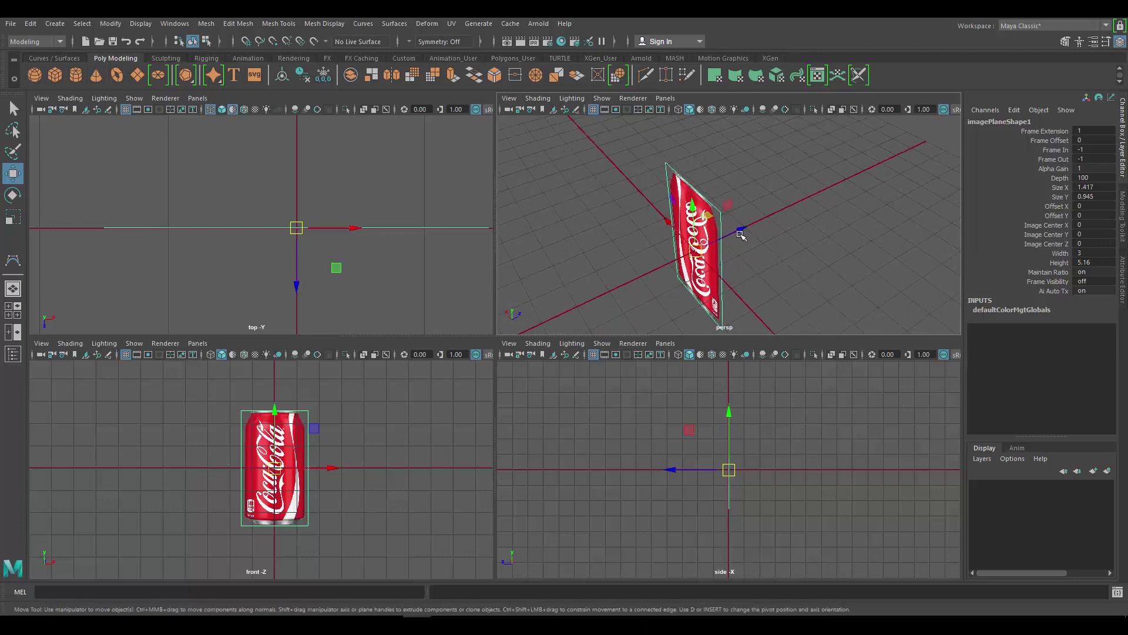
mouse_move(740, 234)
left_mouse_down()
mouse_move(860, 171)
mouse_move(730, 231)
mouse_move(753, 218)
left_mouse_up()
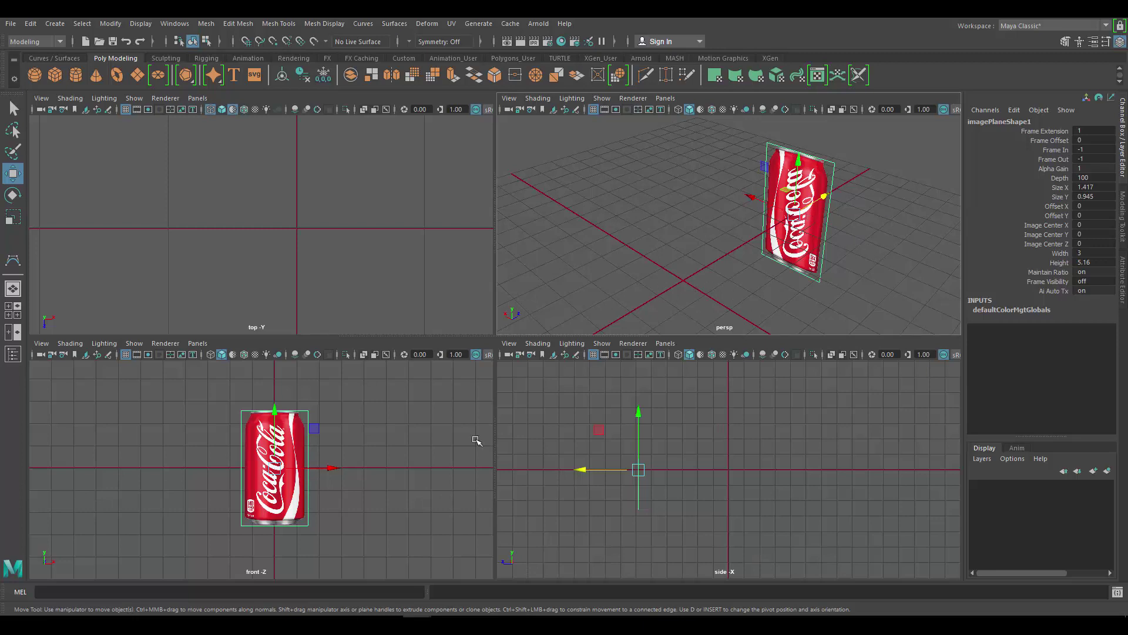
Set the can image plane's Alpha Gain to 0.5 to make it semi-transparent
scroll(361, 383, "up", 4)
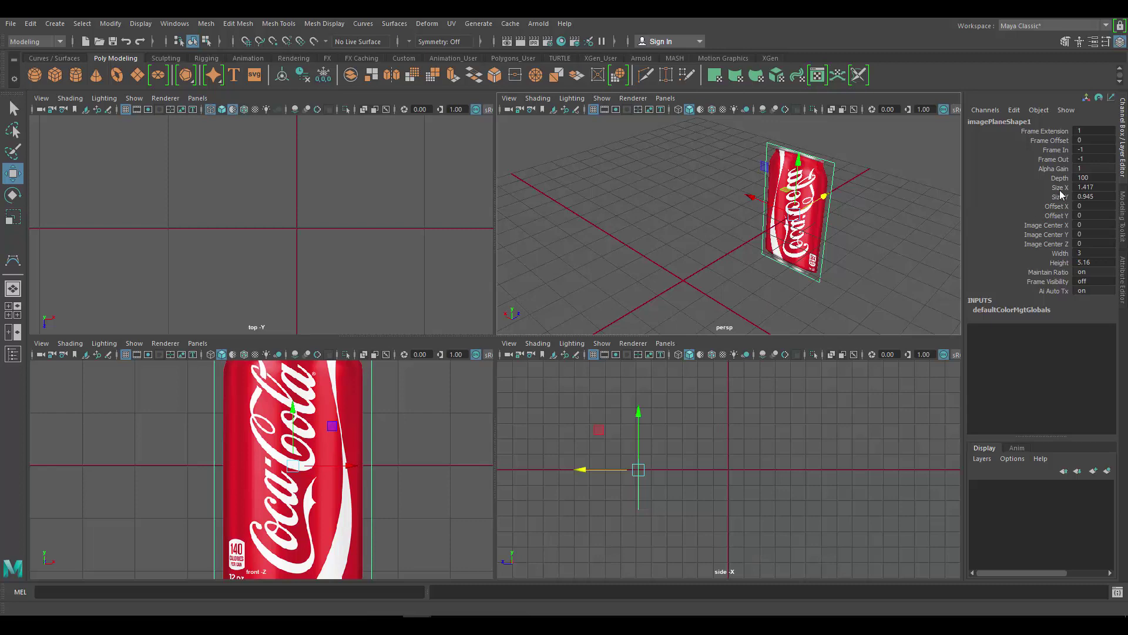
left_click(975, 121)
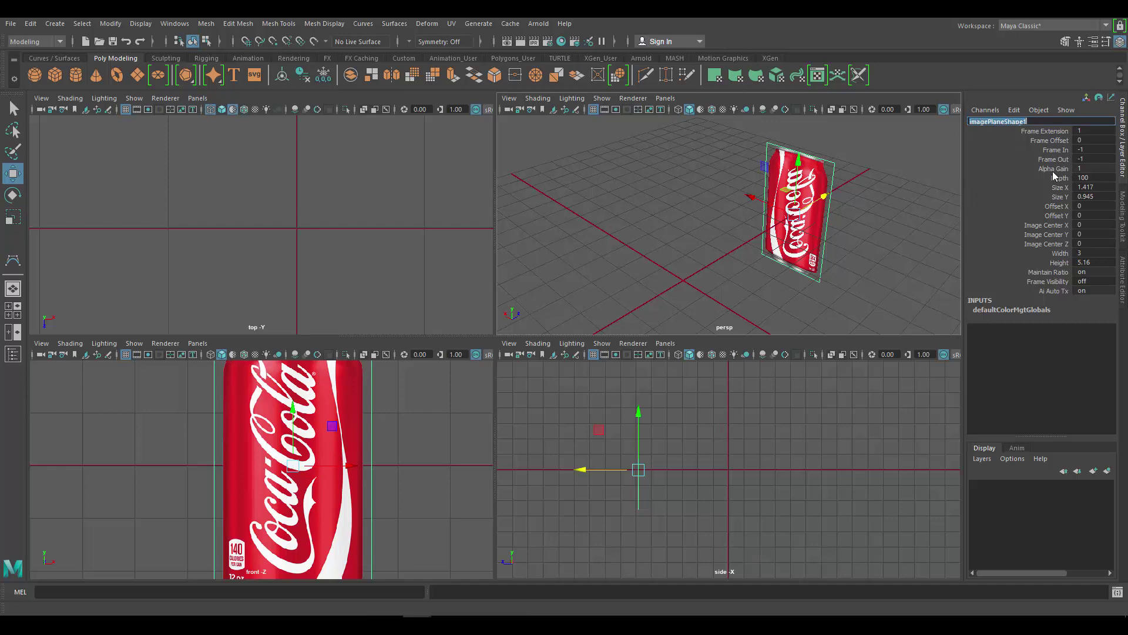
left_click(1082, 168)
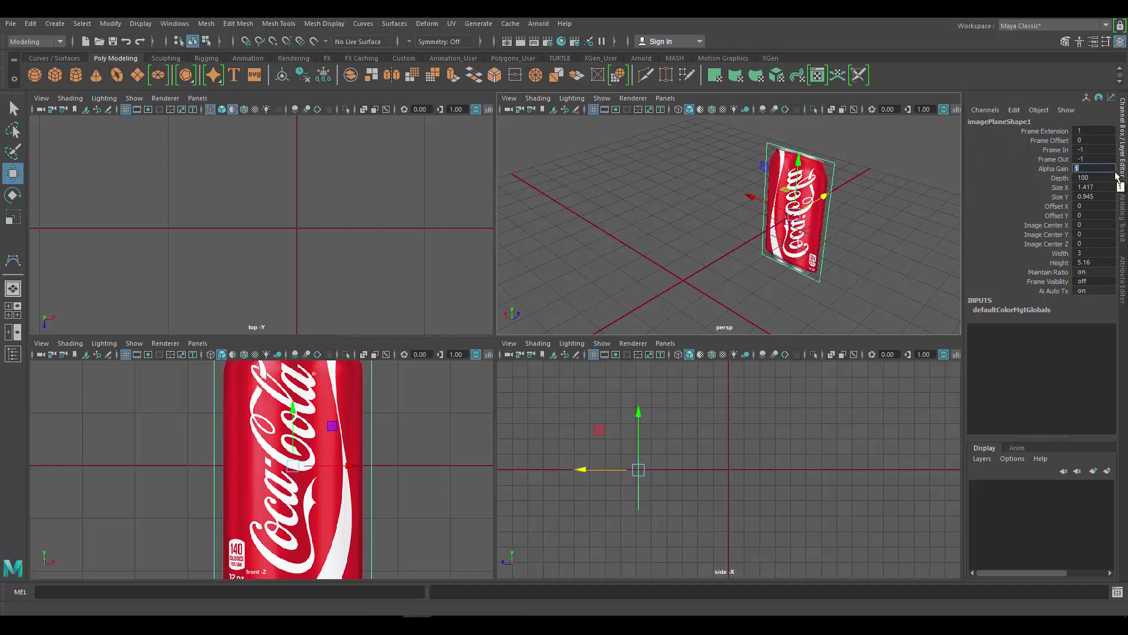
type("0.3")
key("Return")
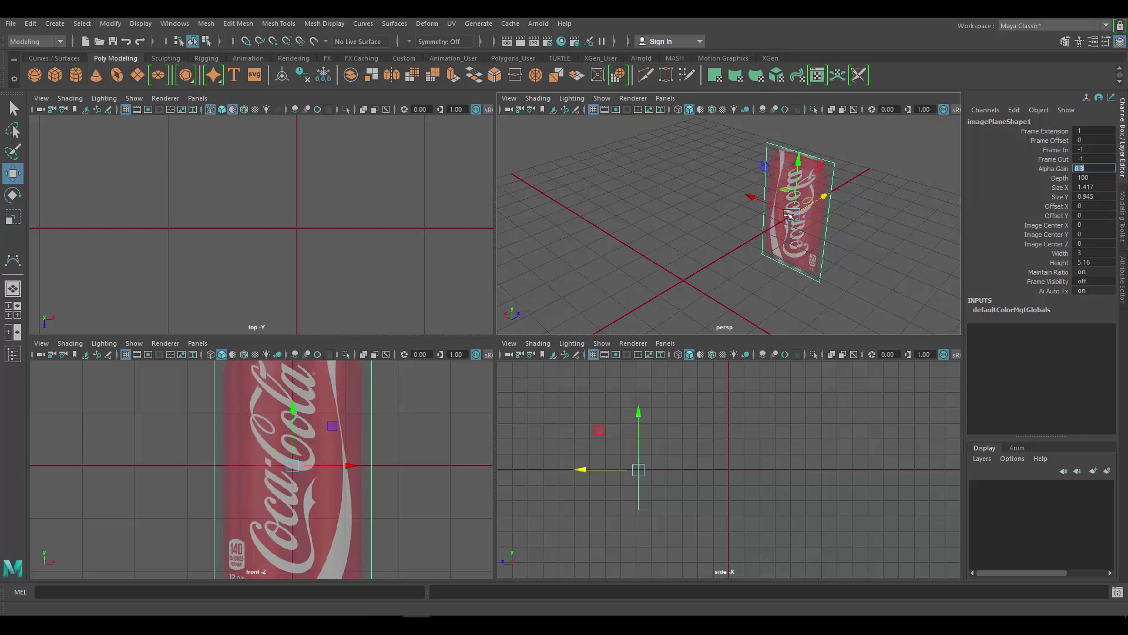
Deselect the can image plane and maximize the front view with the whole can in frame
scroll(752, 225, "up", 4)
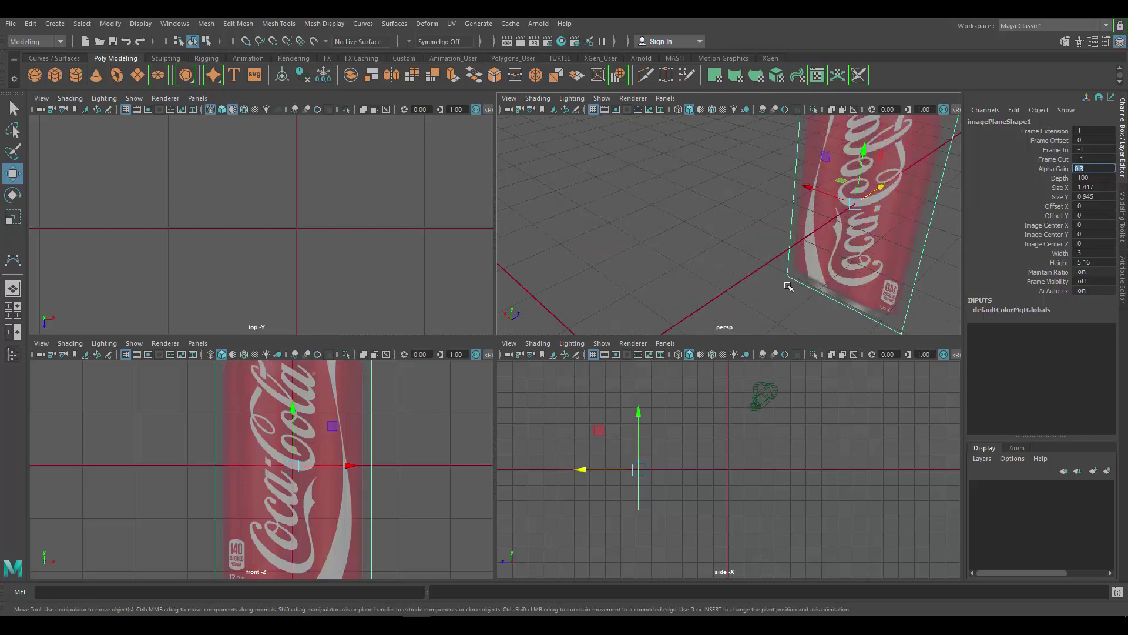
middle_click_drag(789, 287, 753, 202, "alt")
left_click_drag(753, 202, 705, 234, "alt")
left_click(704, 234)
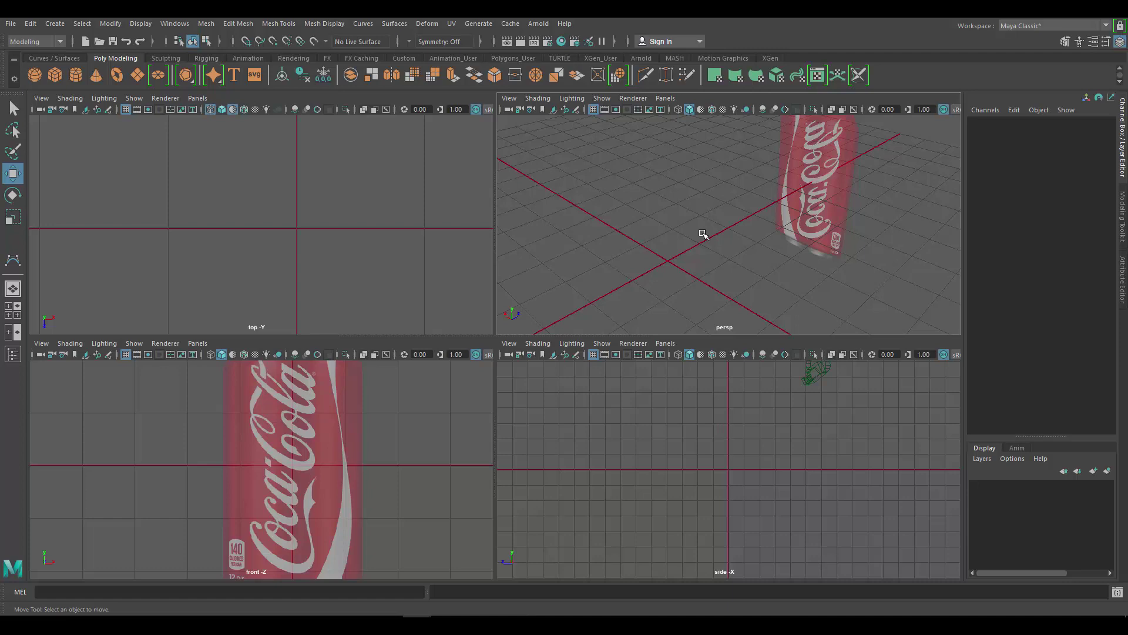
scroll(808, 213, "down", 4)
scroll(737, 217, "up", 4)
scroll(282, 414, "down", 4)
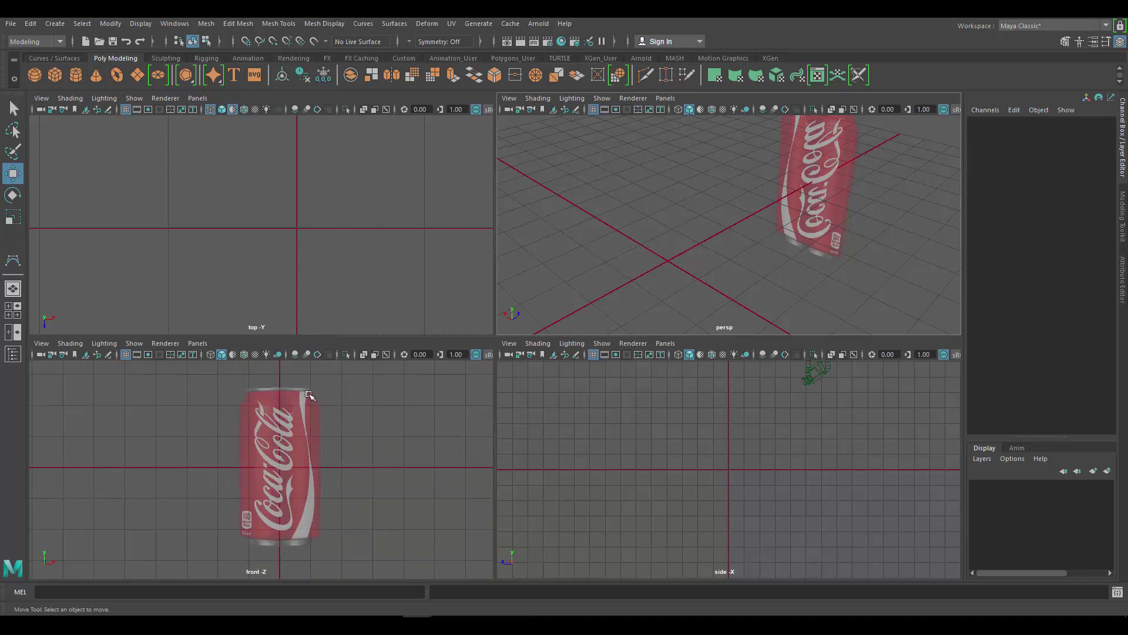
scroll(348, 379, "up", 2)
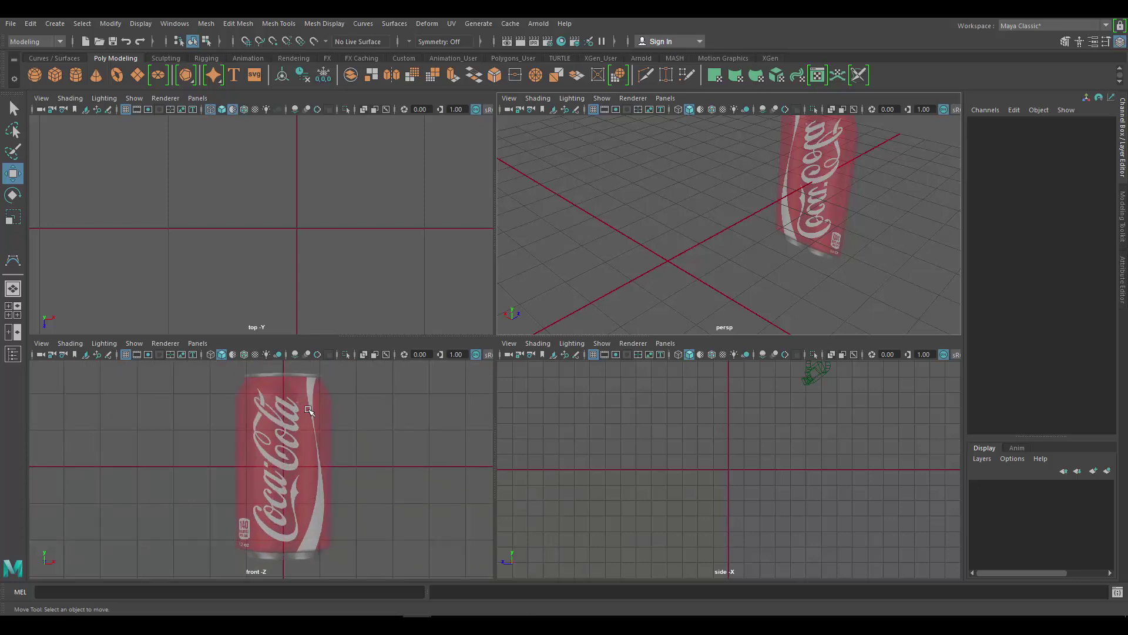
key("space")
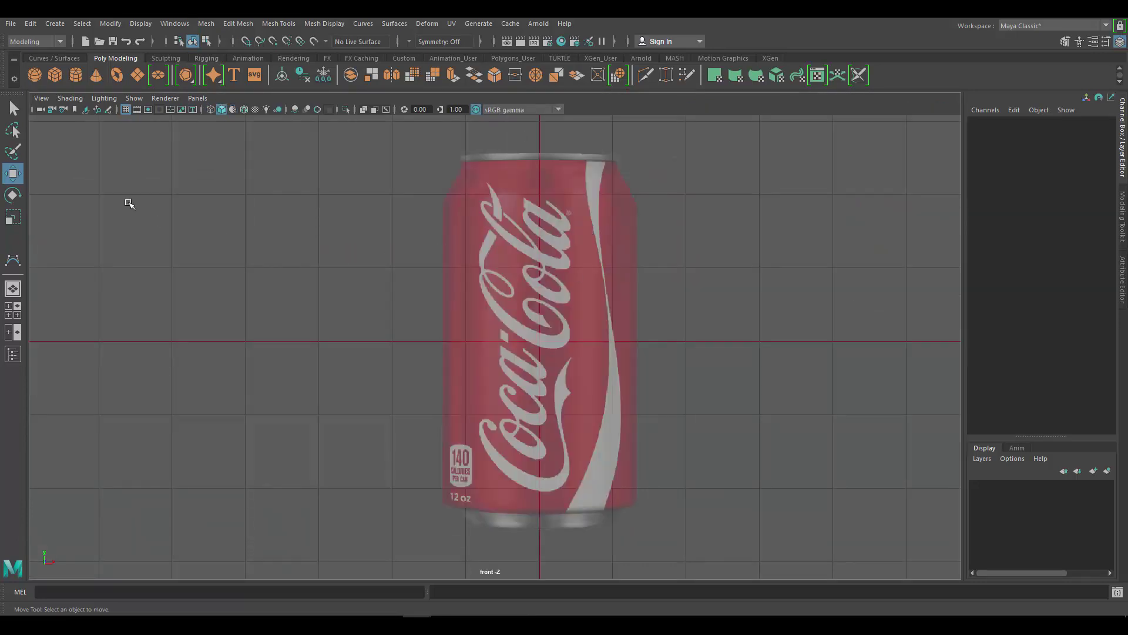
Start a curve with the CV Curve Tool, placing the first two points down the outer left edge of the can's top rim
left_click(54, 23)
mouse_move(71, 90)
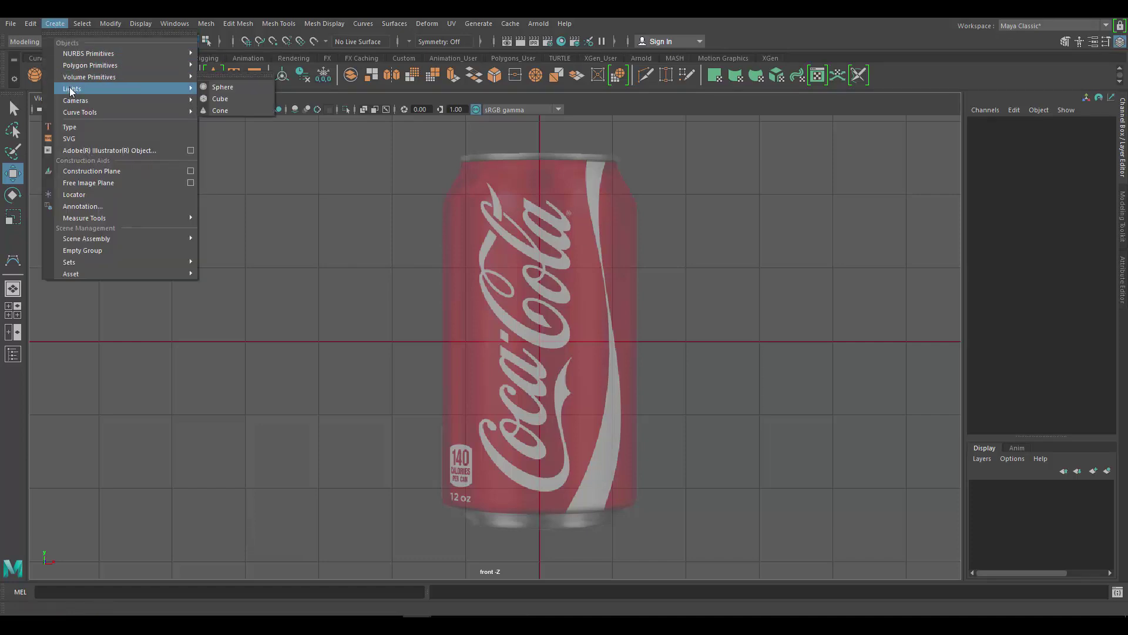
mouse_move(77, 113)
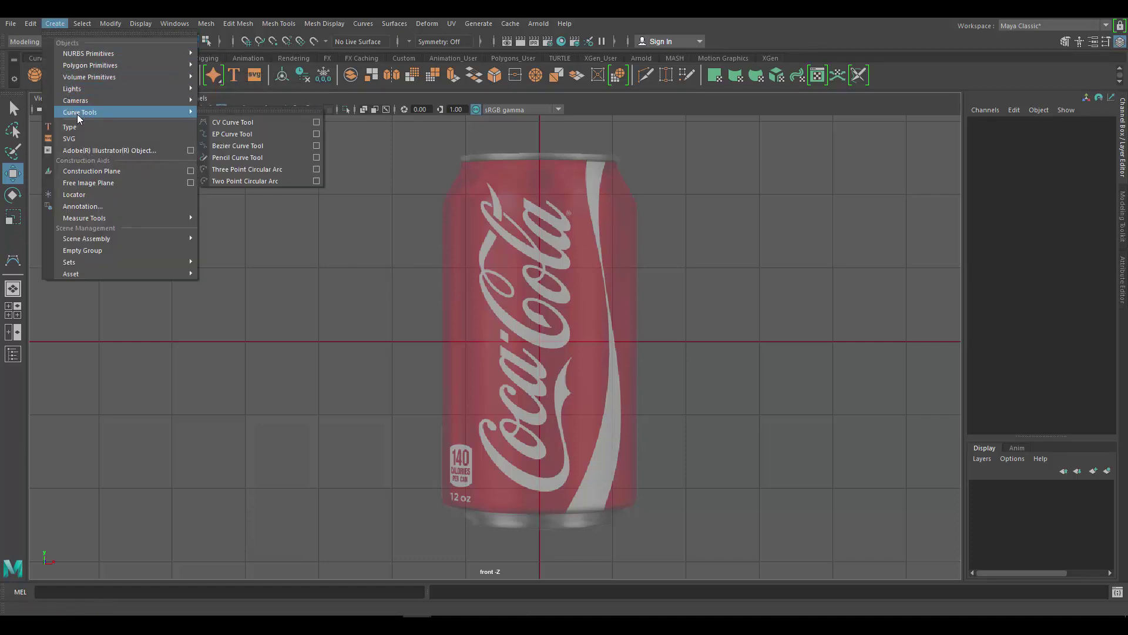
left_click(238, 122)
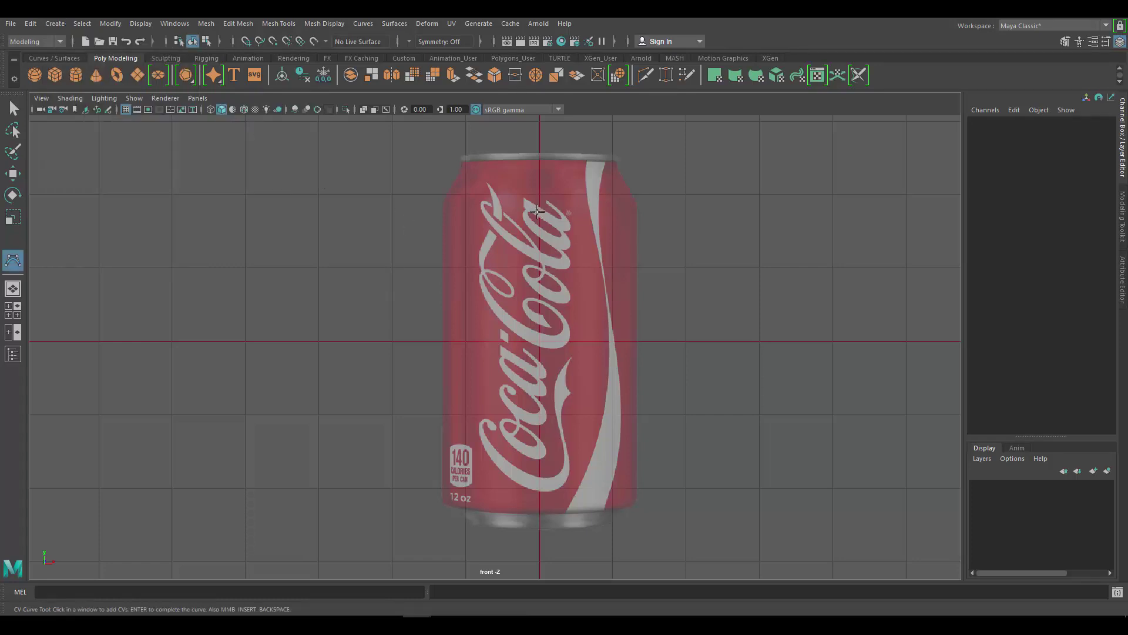
middle_click_drag(537, 173, 581, 307, "alt")
scroll(508, 231, "up", 5)
scroll(500, 241, "up", 6)
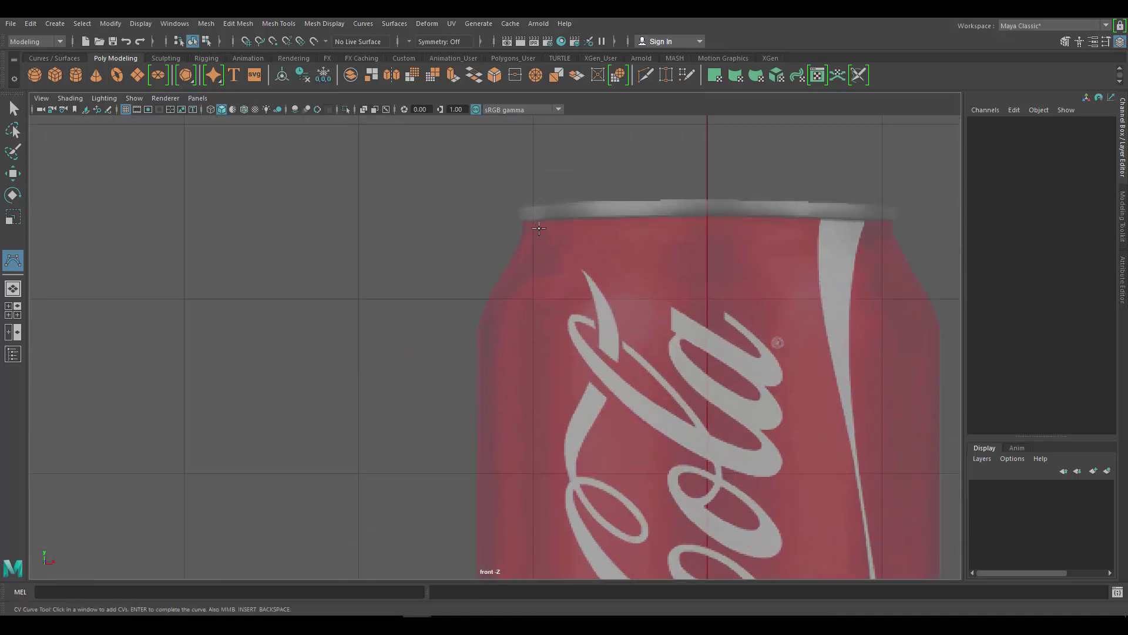
scroll(509, 255, "down", 9)
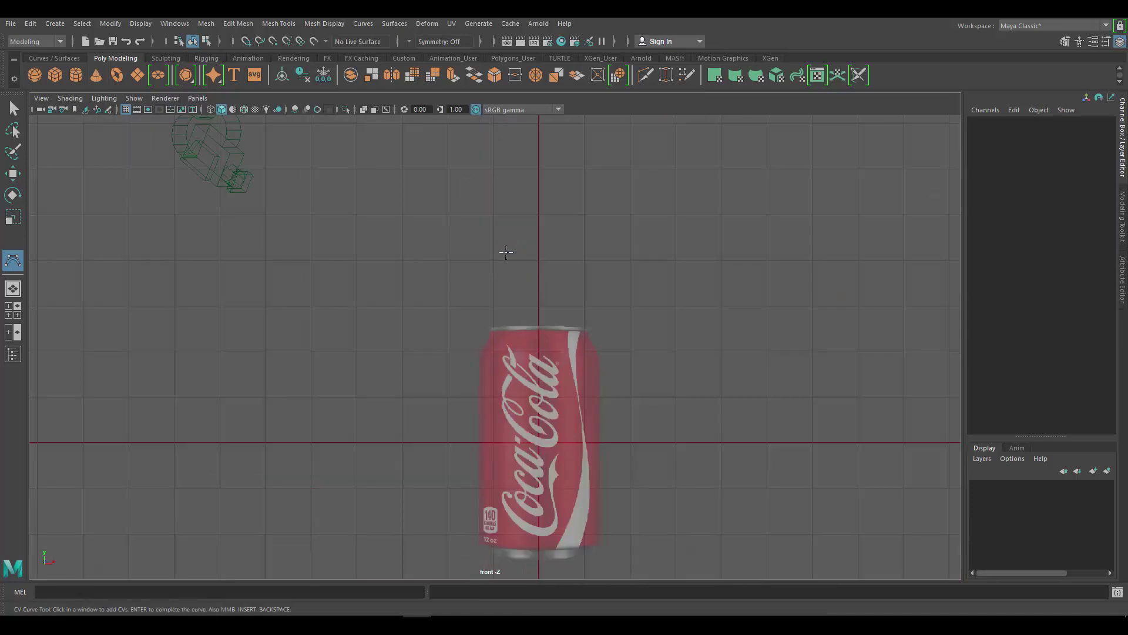
scroll(520, 270, "up", 8)
scroll(521, 284, "down", 1)
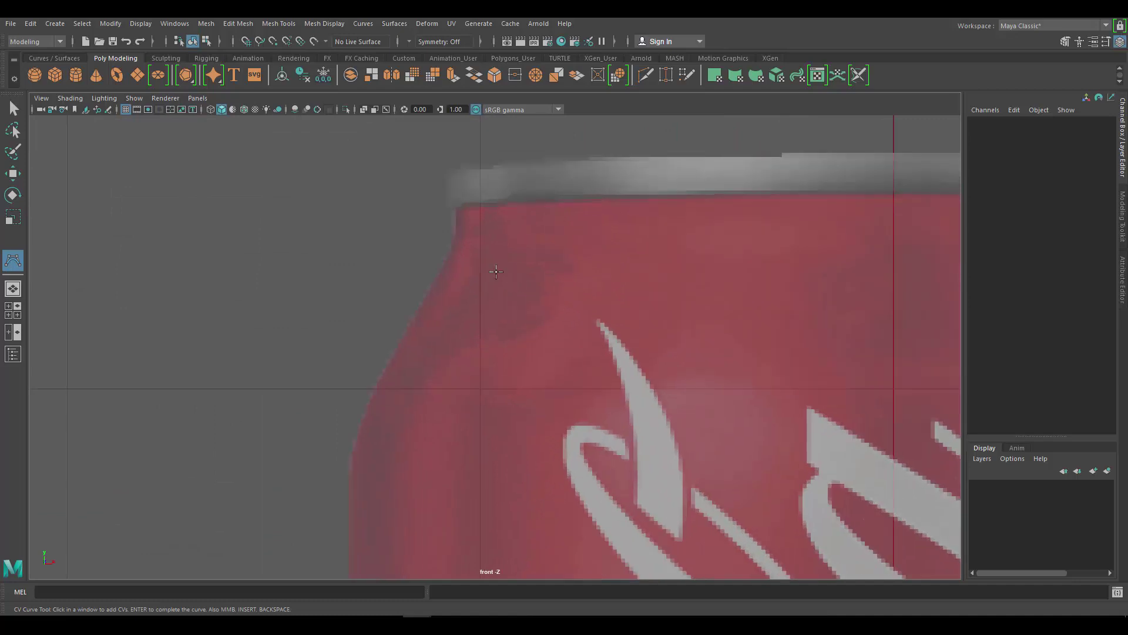
scroll(488, 258, "up", 3)
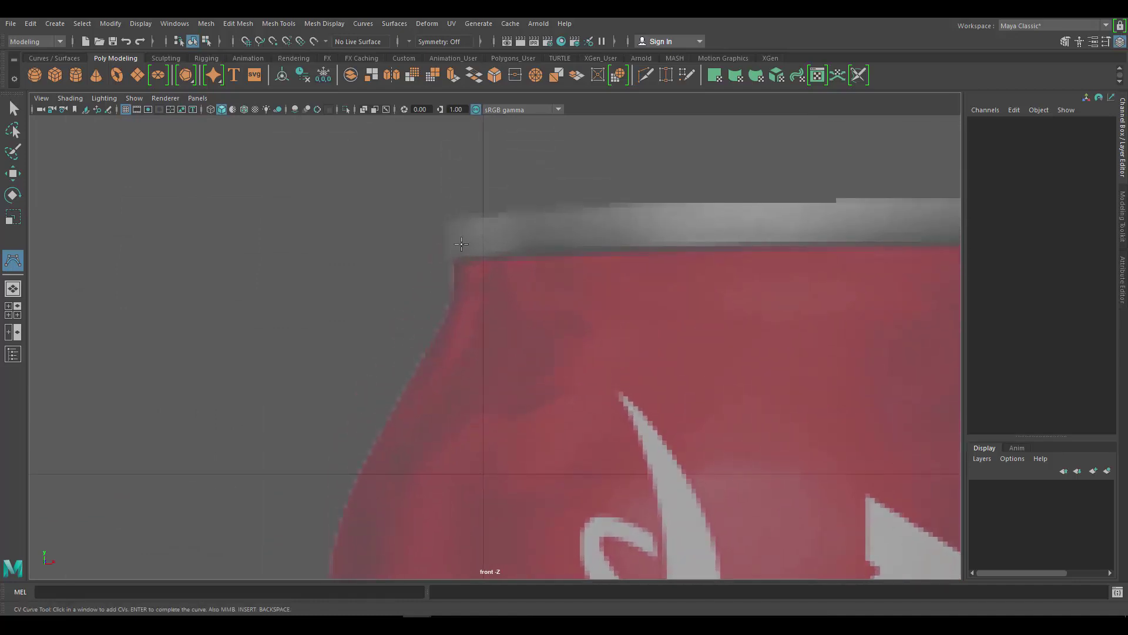
middle_click_drag(467, 243, 493, 253, "alt")
scroll(496, 259, "up", 1)
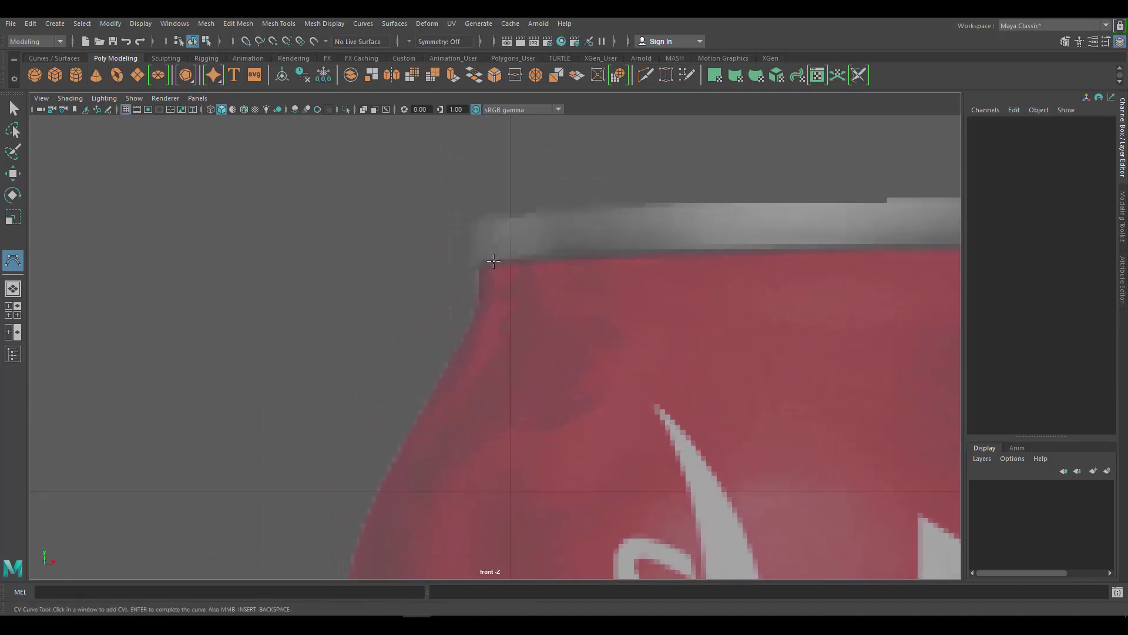
scroll(493, 261, "down", 8)
scroll(496, 254, "up", 2)
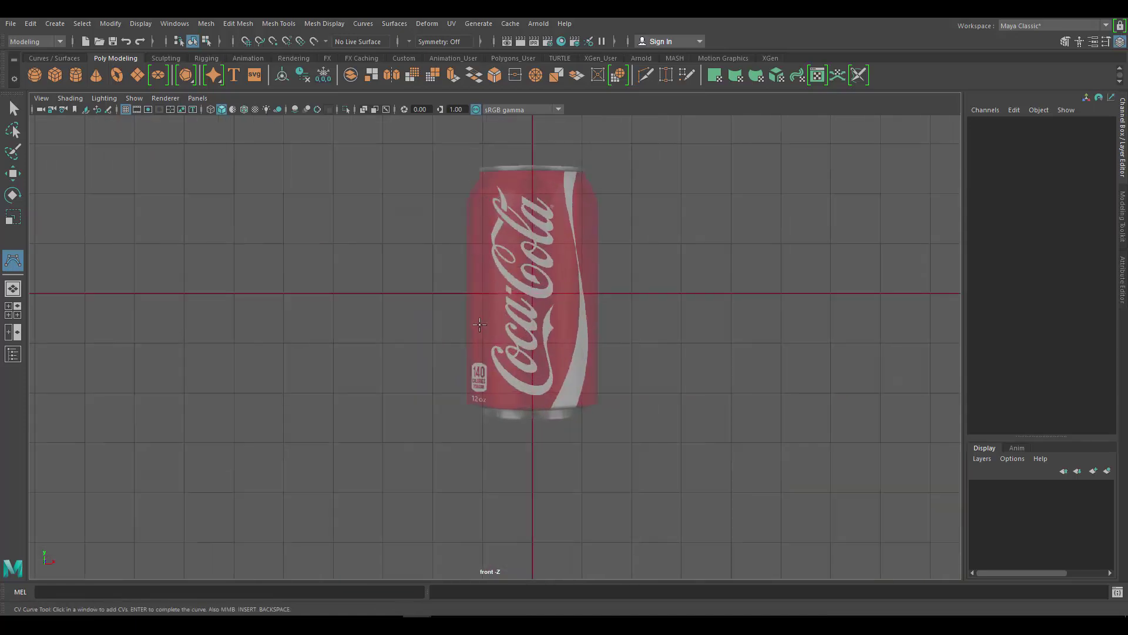
middle_click_drag(479, 329, 447, 464, "alt")
scroll(450, 461, "up", 7)
middle_click_drag(526, 317, 741, 428, "alt")
scroll(705, 352, "up", 3)
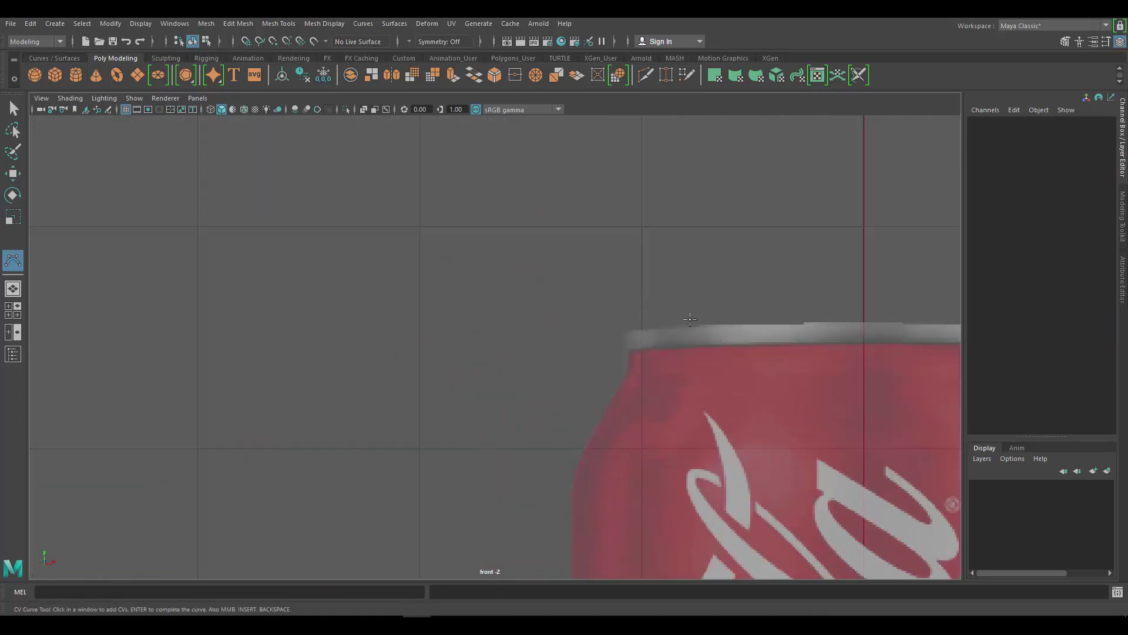
middle_click_drag(690, 319, 533, 272, "alt")
scroll(482, 250, "up", 4)
left_click(449, 216)
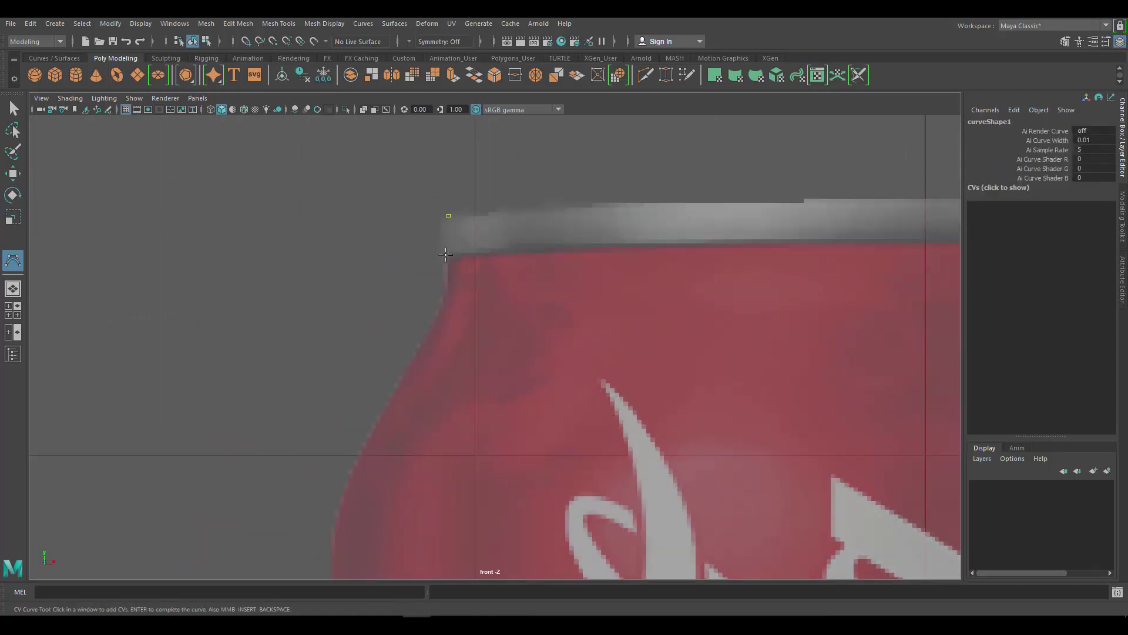
left_click(446, 254)
Continue the CV curve from just under the rim down the sloping neck to the can's left shoulder, following the outline
scroll(446, 254, "up", 3)
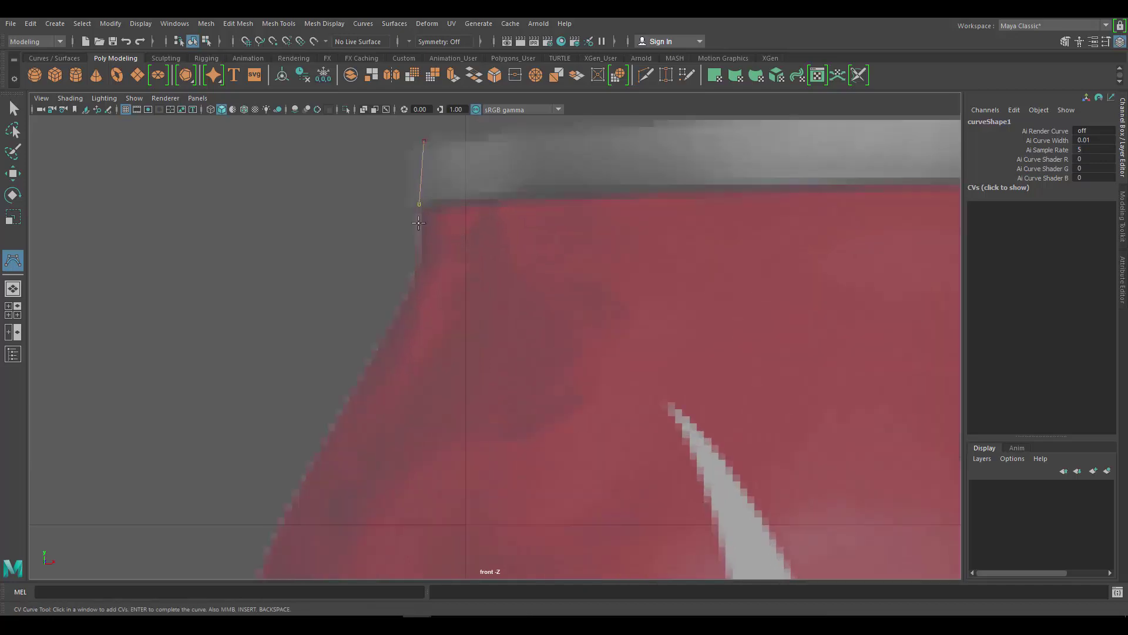
left_click(430, 205)
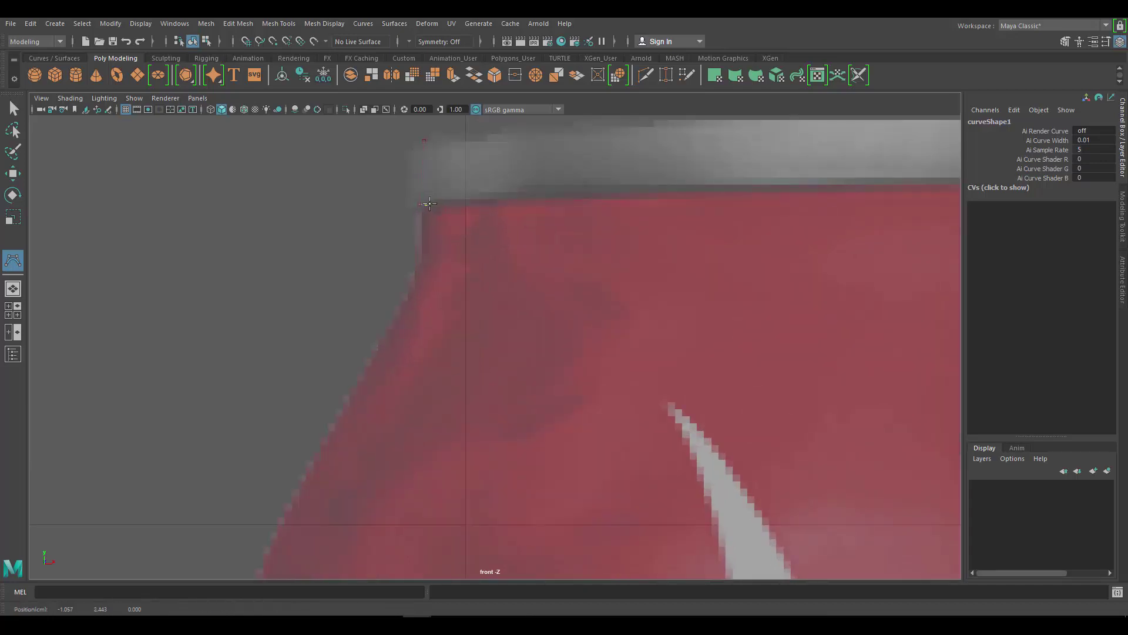
key("ctrl+z")
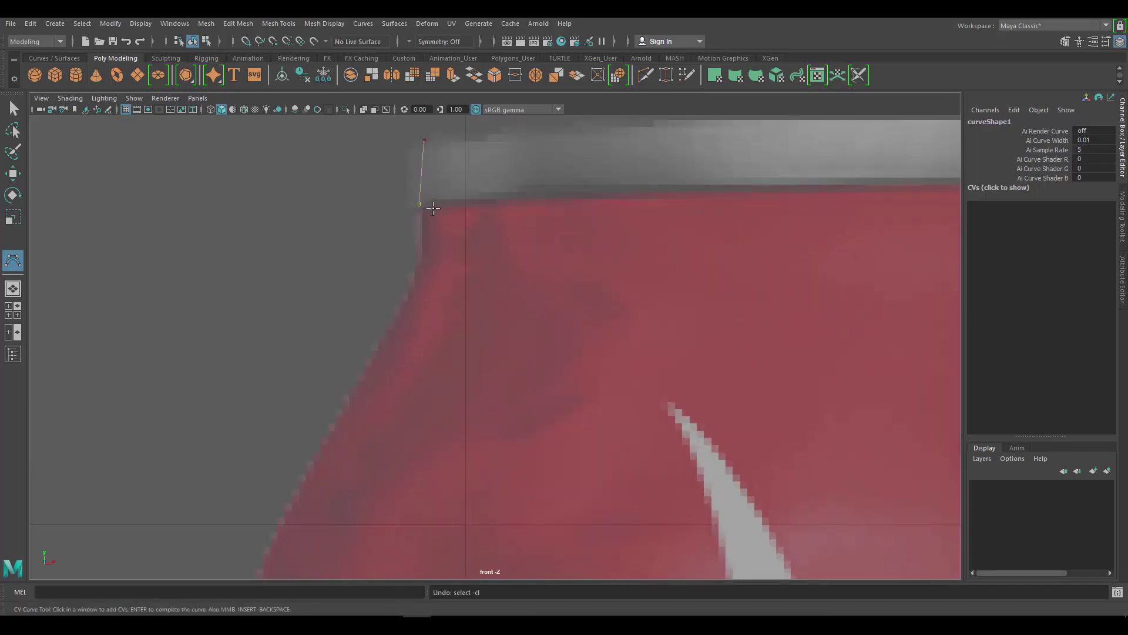
left_click_drag(431, 209, 435, 205)
left_click_drag(424, 263, 421, 268)
middle_click_drag(384, 332, 425, 264, "alt")
left_click_drag(424, 263, 414, 288)
middle_click_drag(414, 288, 510, 133, "alt")
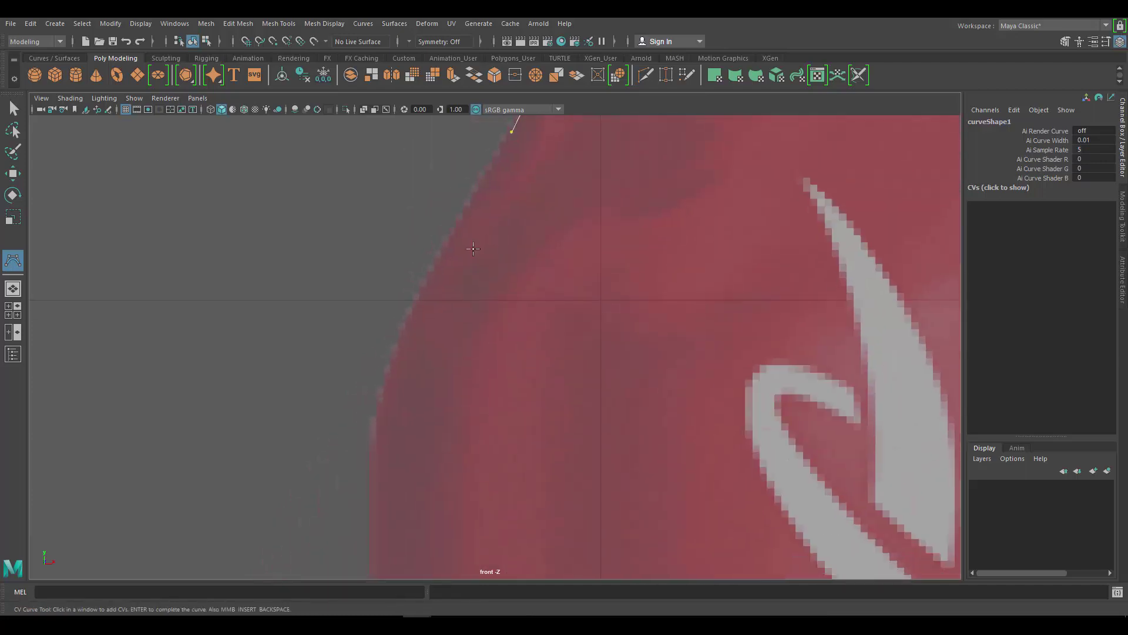
left_click(429, 270)
left_click(383, 378)
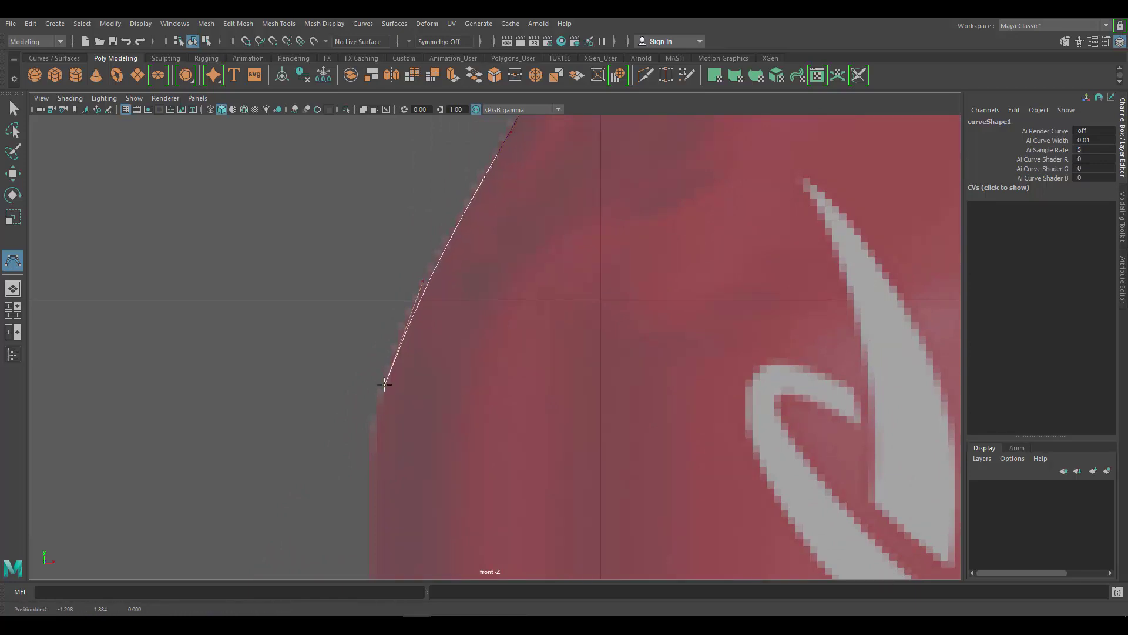
Continue the CV curve down the can's straight left side, placing points just below the shoulder and at the wall's lower end
scroll(437, 374, "down", 5)
middle_click_drag(437, 375, 432, 271, "alt")
scroll(432, 270, "up", 6)
middle_click_drag(436, 176, 440, 435, "alt")
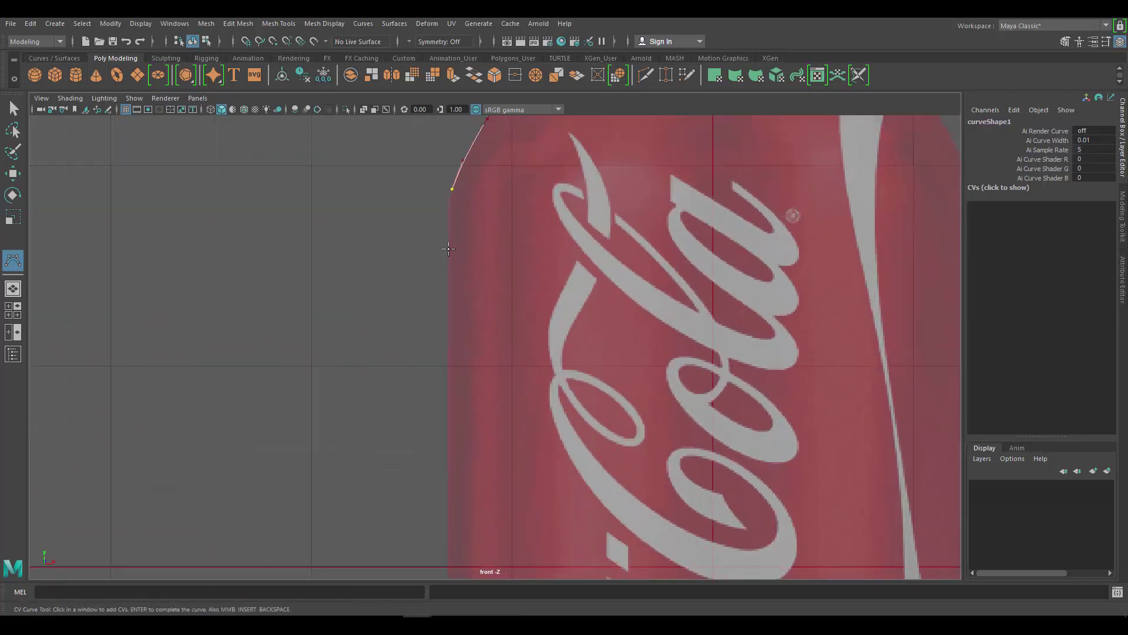
left_click(452, 199)
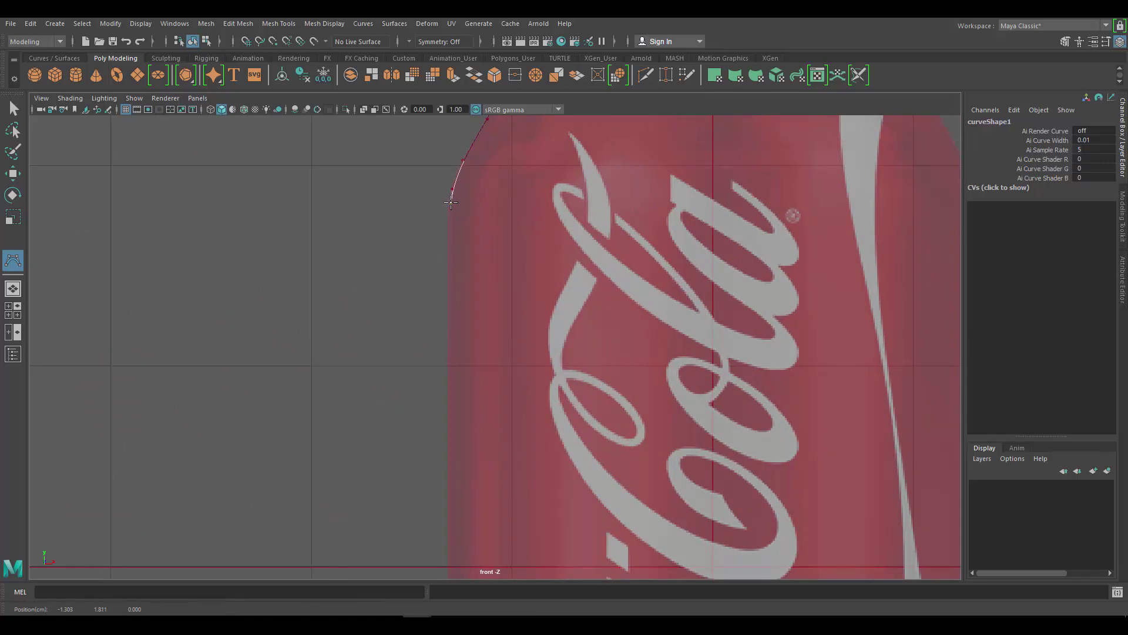
middle_click_drag(473, 451, 478, 182, "alt")
middle_click_drag(482, 505, 501, 150, "alt")
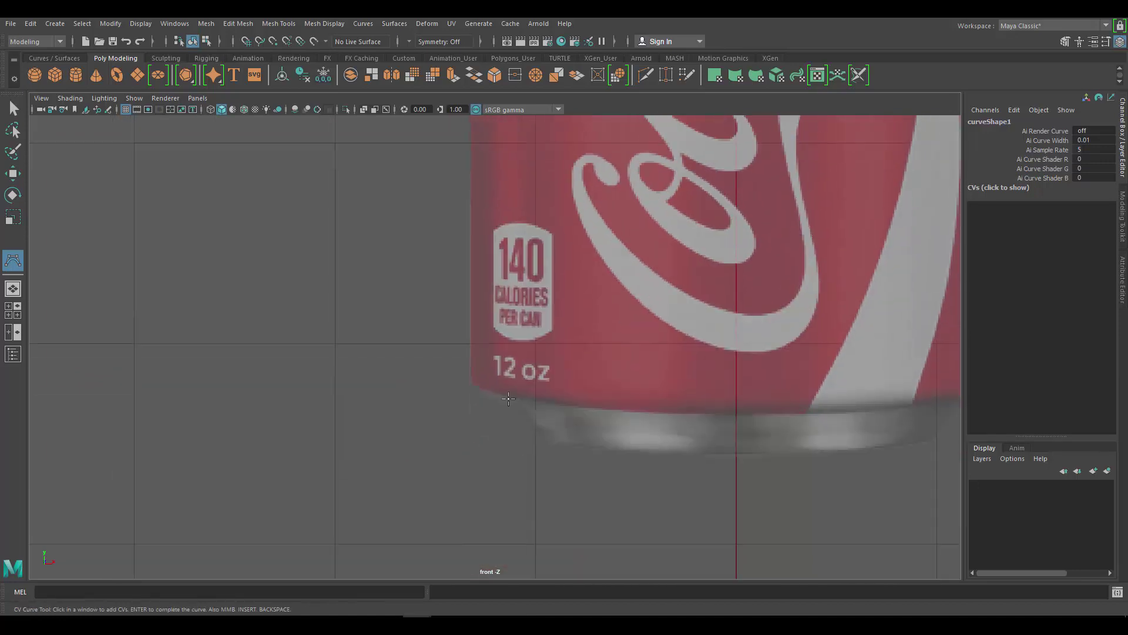
scroll(508, 398, "up", 3)
left_click(454, 409)
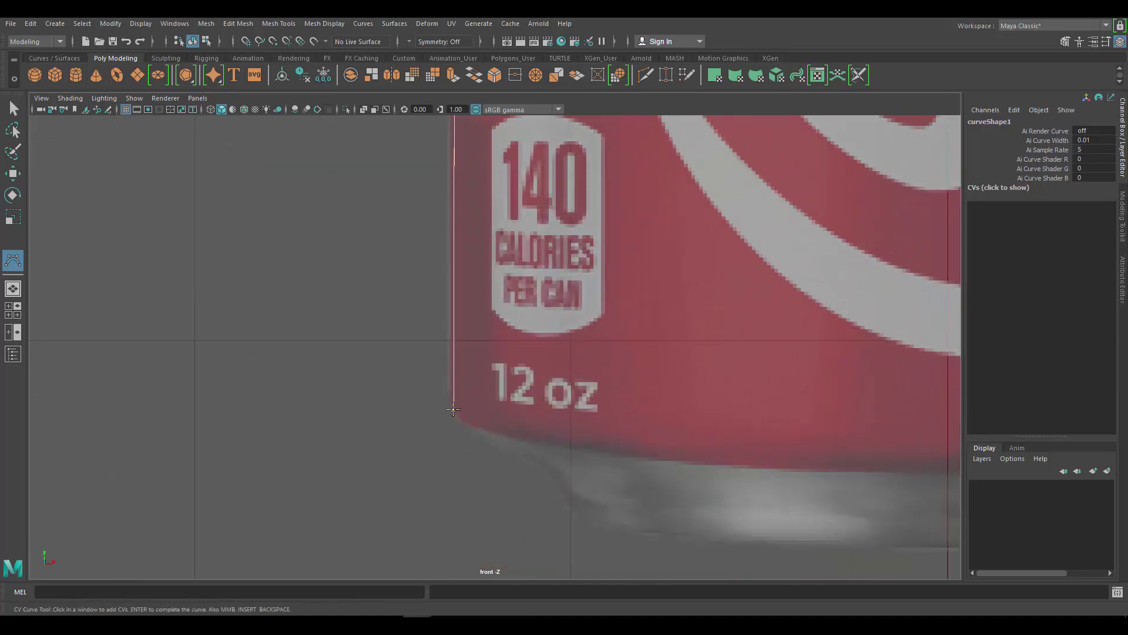
Trace the lower left corner and tapered metal base with seven more CV points, and finish the curve
left_click(467, 425)
left_click(493, 435)
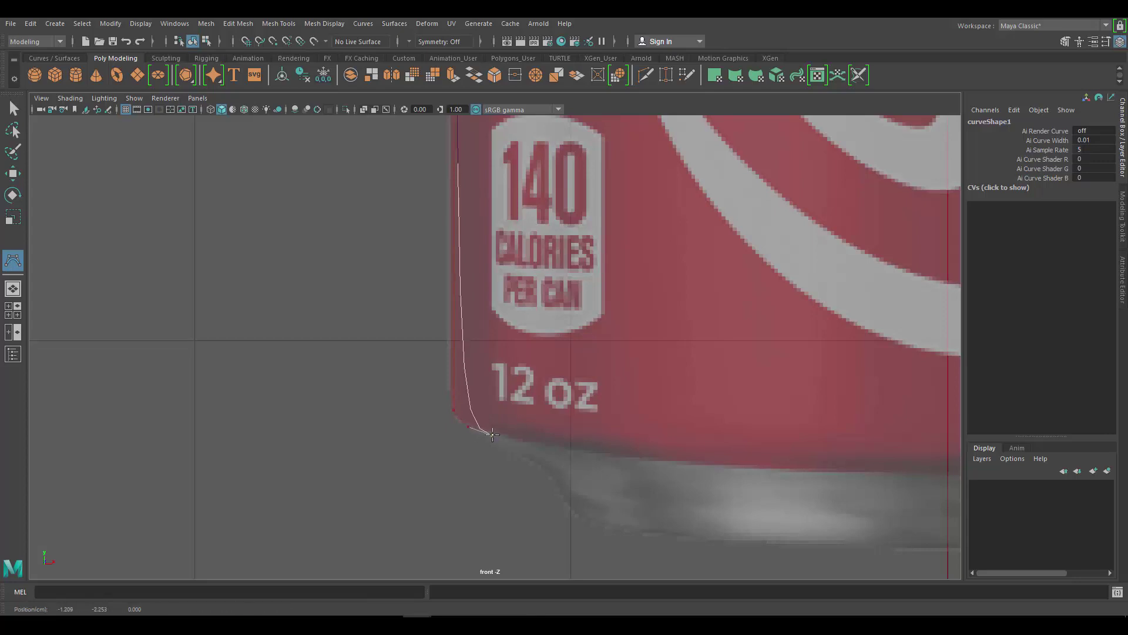
left_click(530, 454)
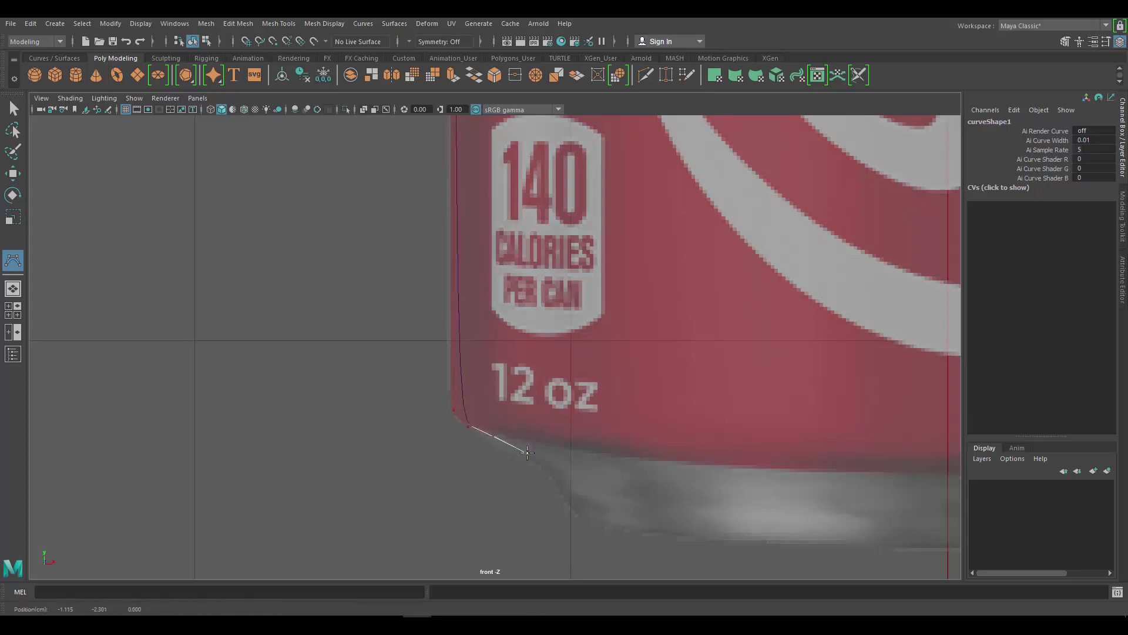
left_click(557, 475)
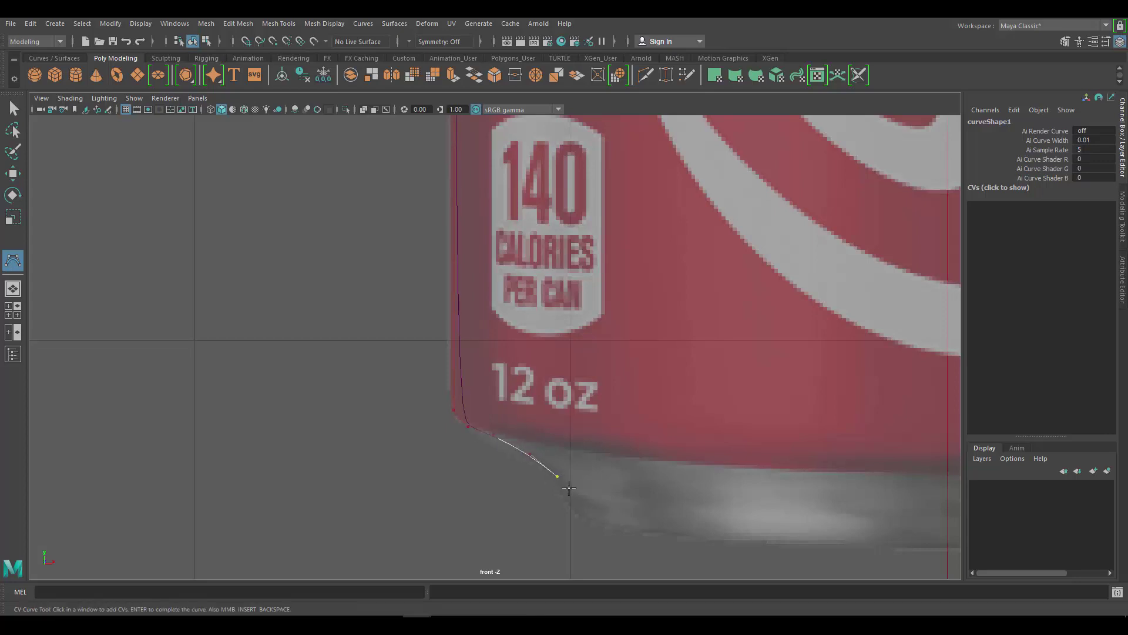
left_click(570, 501)
left_click(575, 519)
left_click(586, 525)
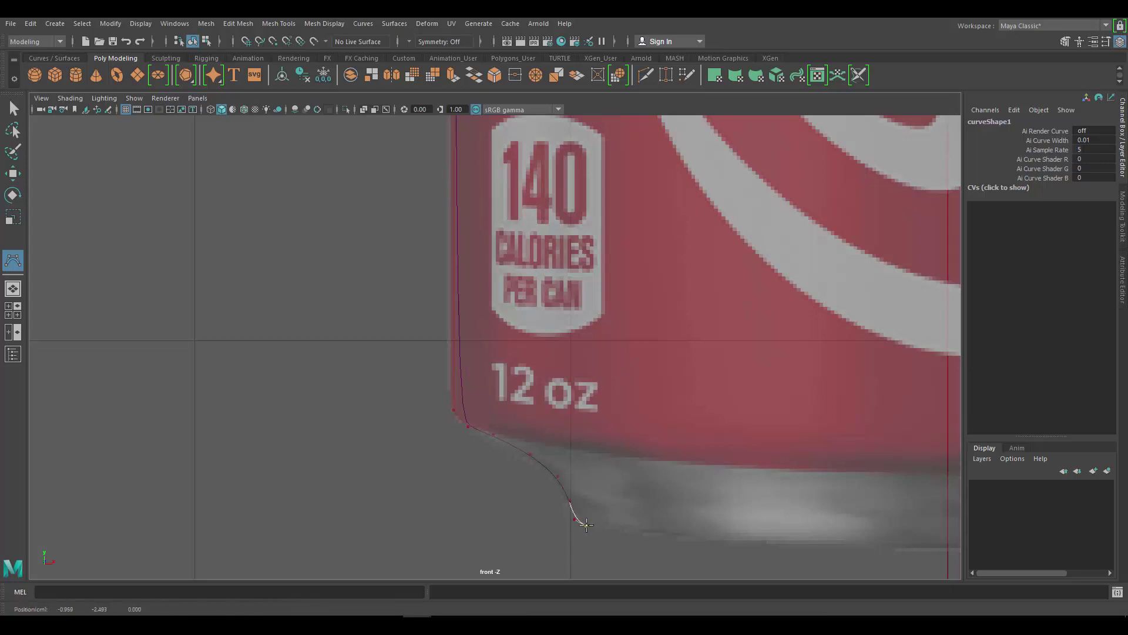
scroll(598, 458, "down", 10)
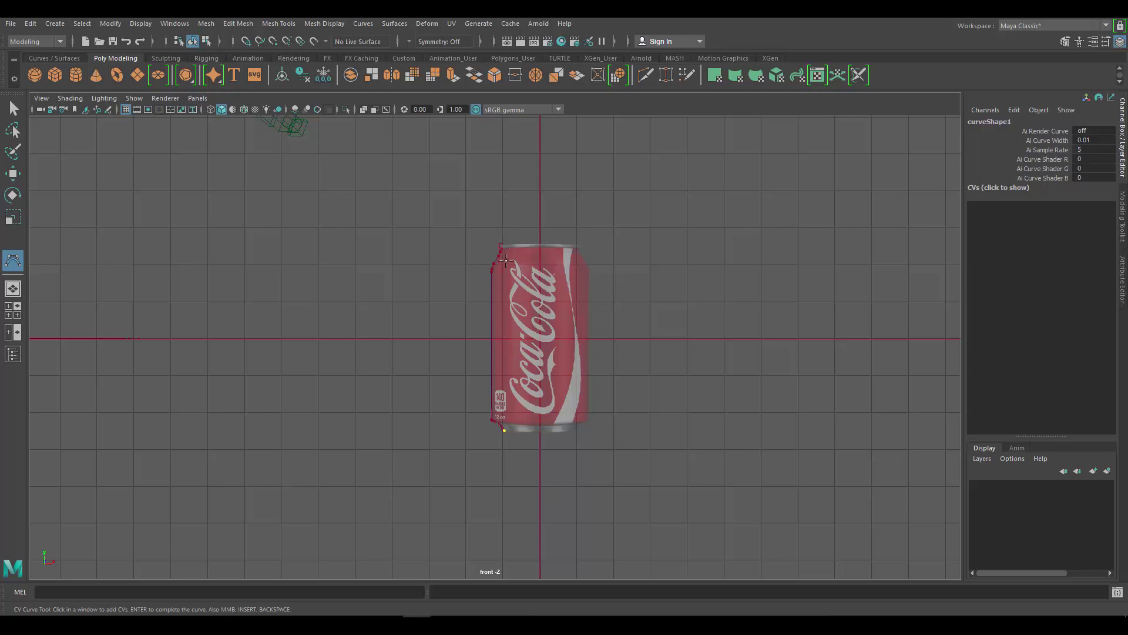
scroll(496, 170, "up", 3)
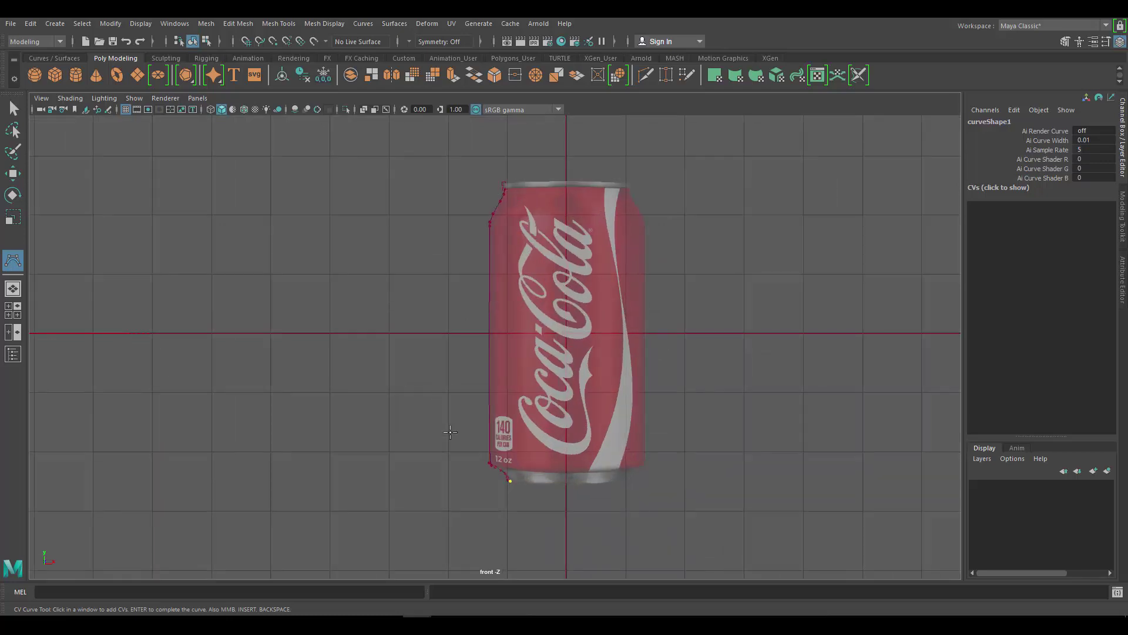
key("w")
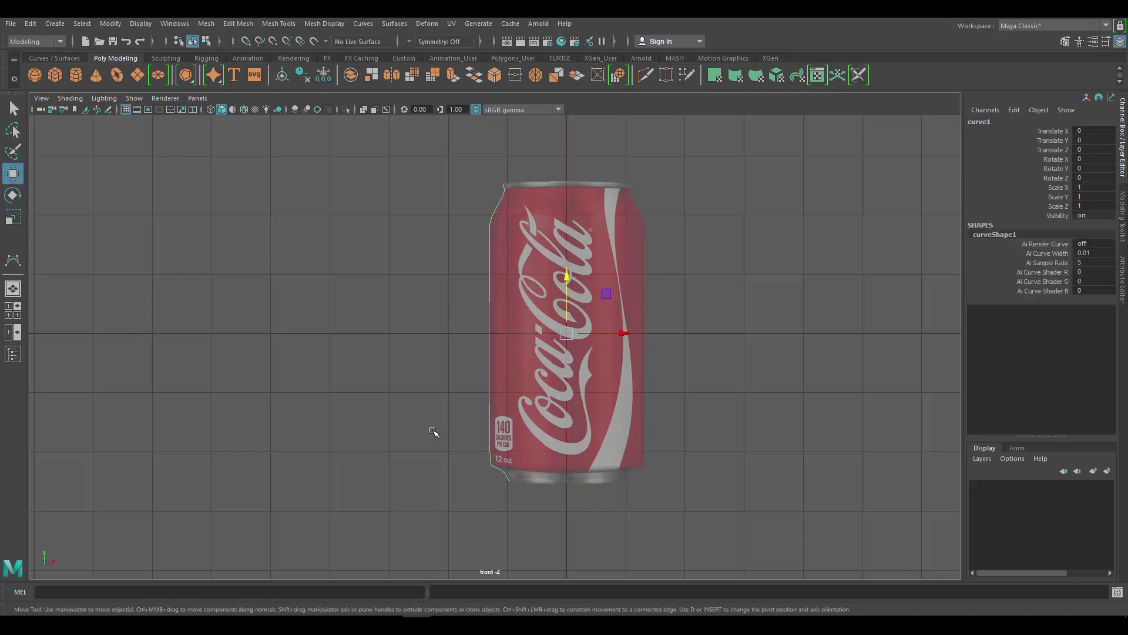
Switch the finished profile curve to Control Vertex editing near the can's top rim
scroll(544, 212, "up", 1)
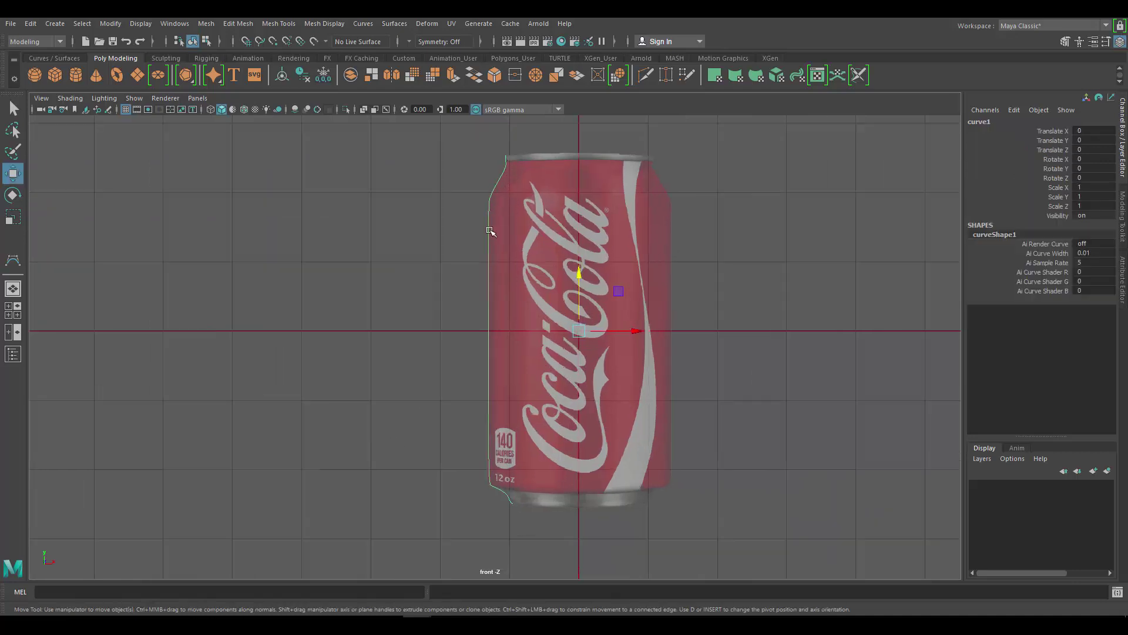
scroll(551, 345, "up", 4)
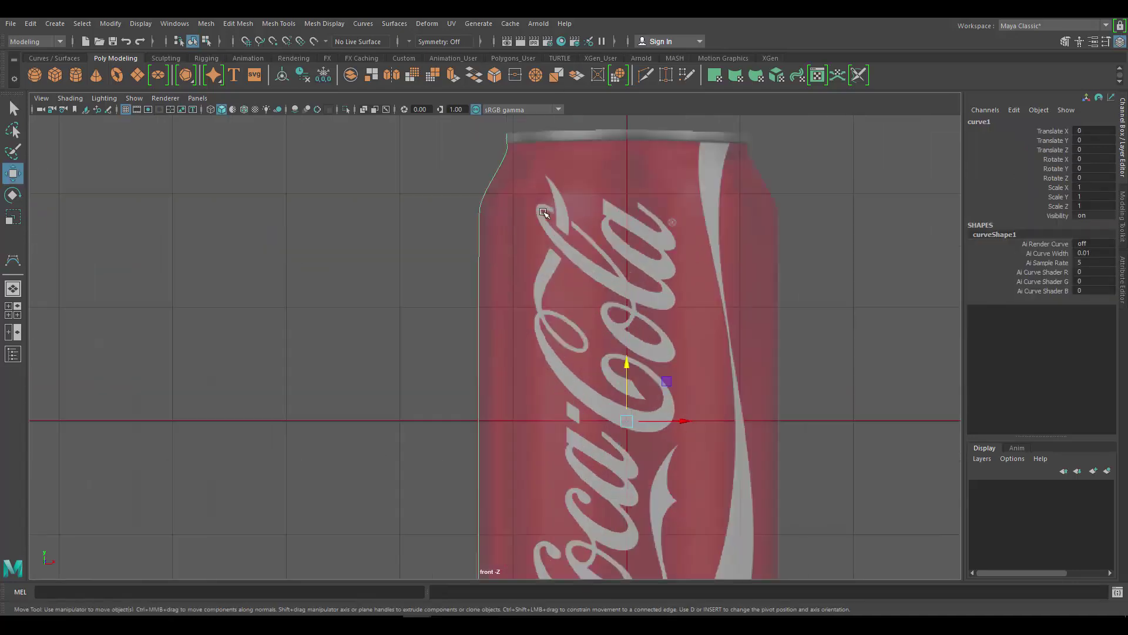
scroll(551, 345, "up", 5)
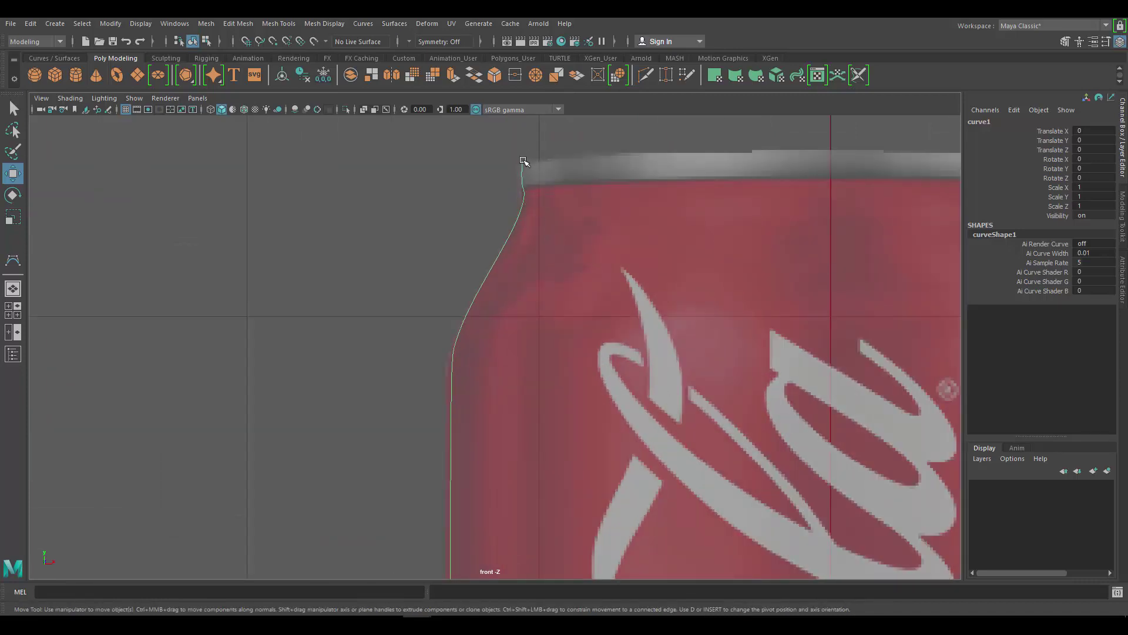
right_click(523, 162)
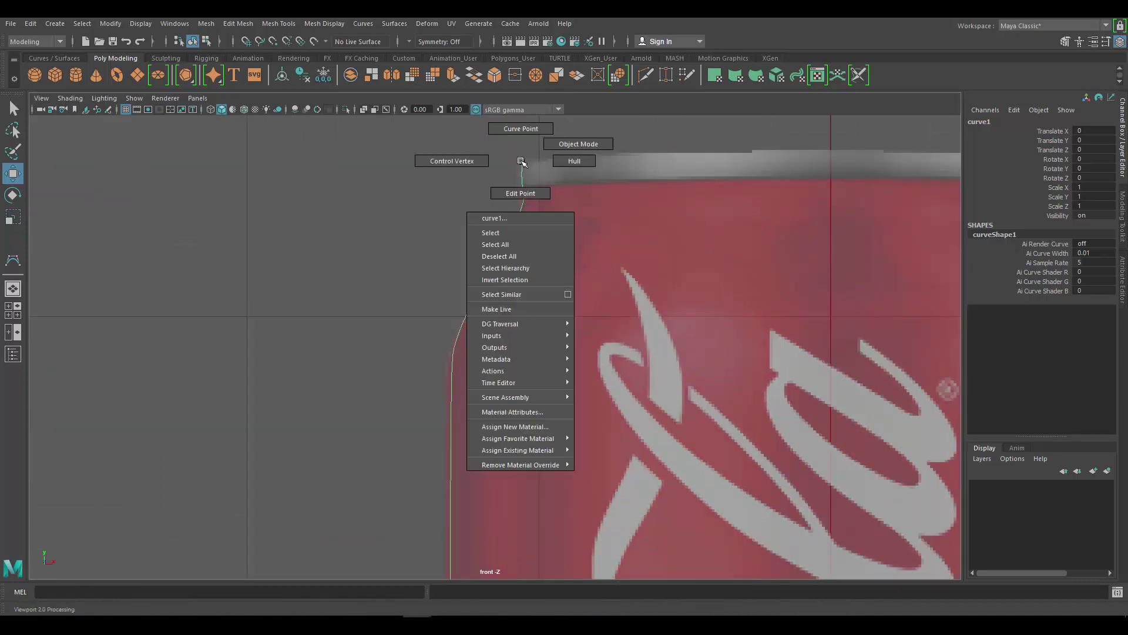
left_click(445, 162)
Reposition the control vertices just below the top rim to refine the curve where the rim meets the neck
middle_click_drag(589, 161, 614, 247, "alt")
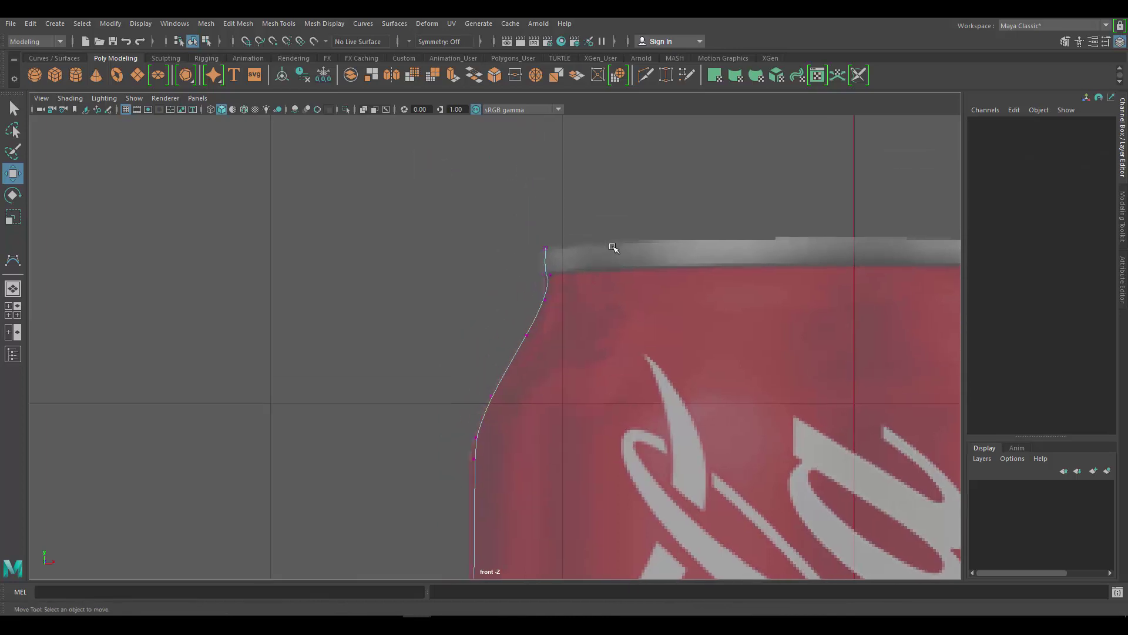
scroll(614, 248, "up", 3)
left_click_drag(594, 168, 696, 239)
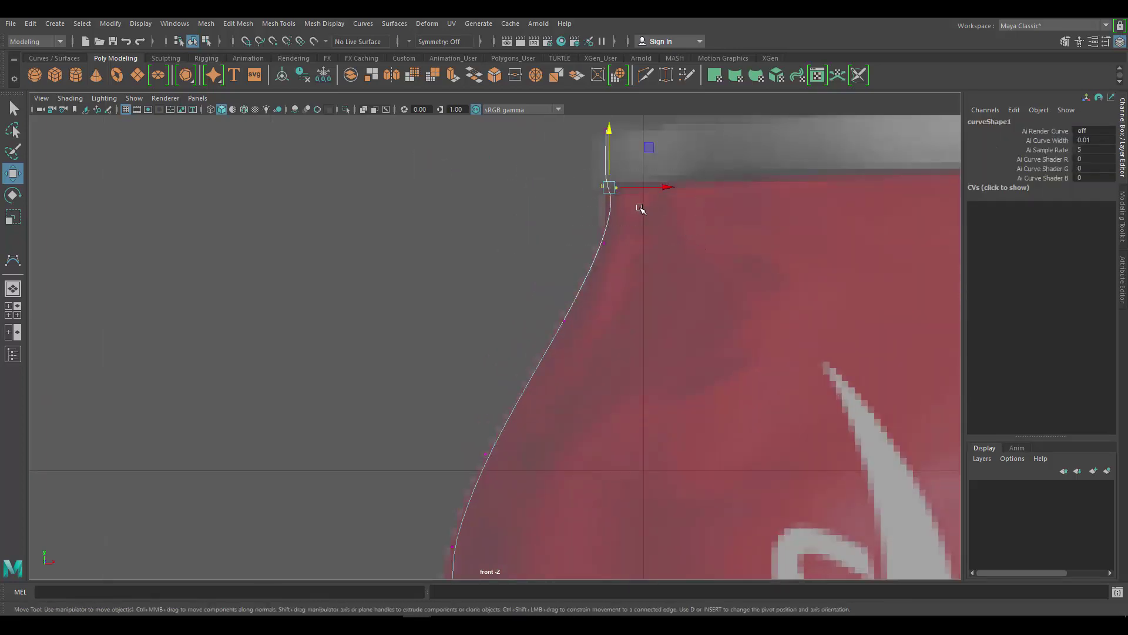
left_click_drag(611, 186, 609, 186)
middle_click_drag(611, 187, 611, 232, "alt")
left_click_drag(564, 146, 604, 176)
left_click_drag(597, 282, 628, 309)
left_click_drag(604, 289, 622, 249)
Refine the profile curve's control vertices at the can's lower left corner, where the straight side meets the base
scroll(582, 311, "down", 12)
middle_click_drag(540, 404, 562, 320, "alt")
scroll(558, 408, "up", 10)
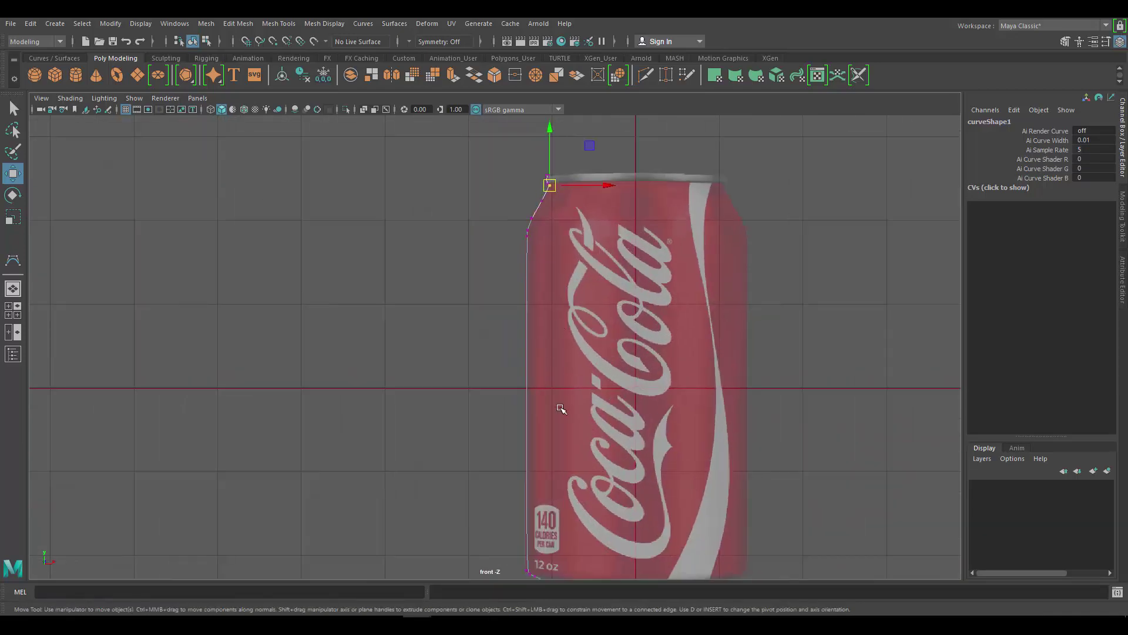
scroll(537, 333, "up", 3)
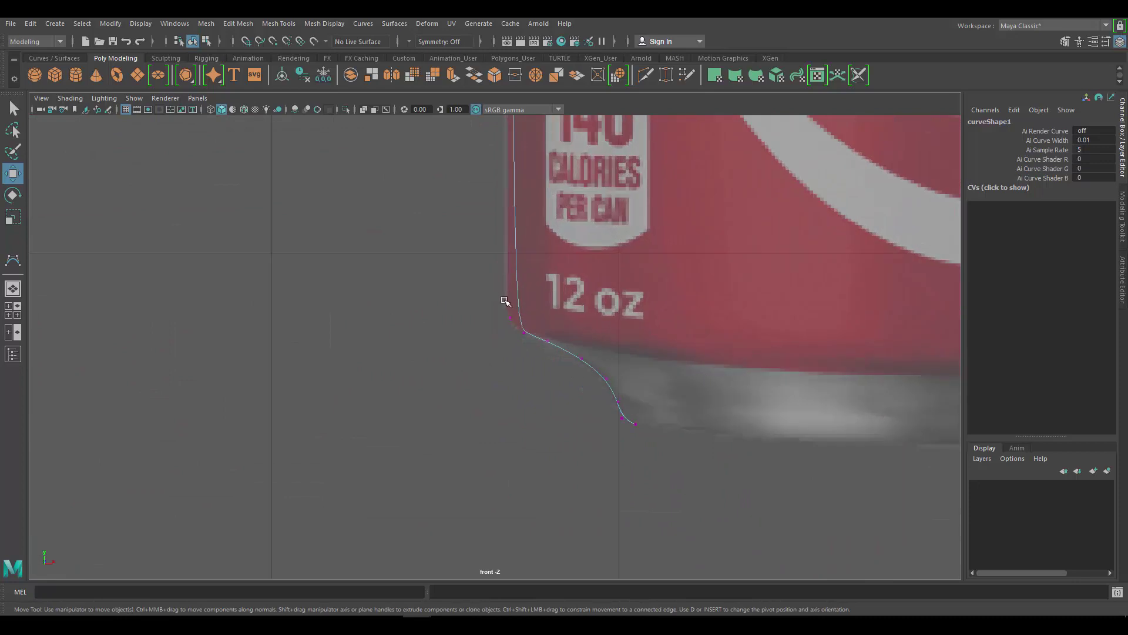
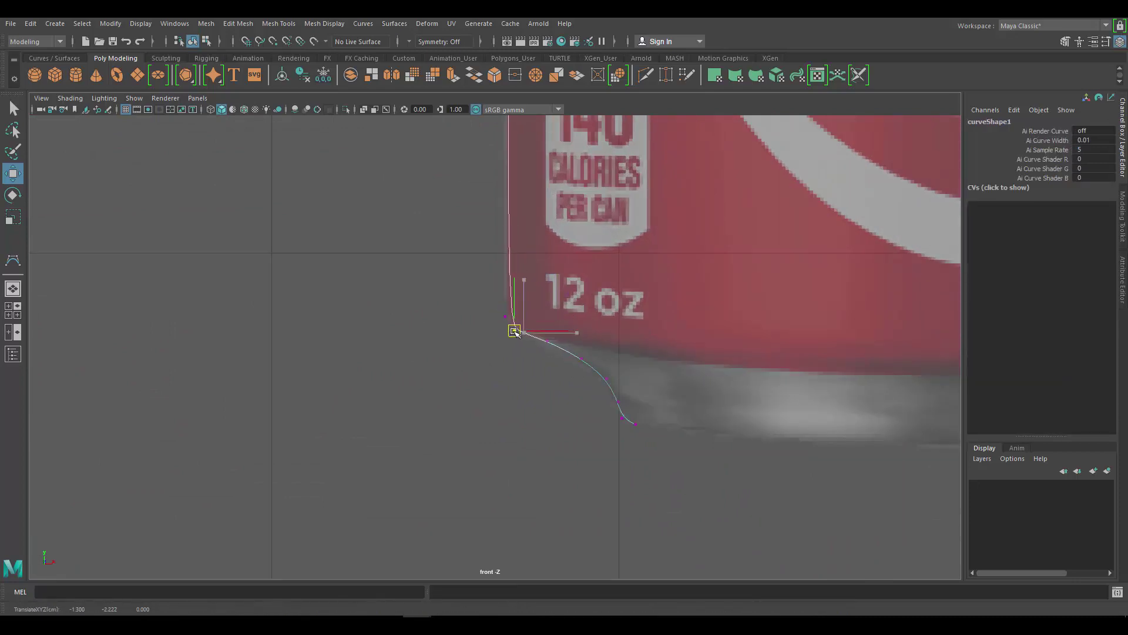
Reposition a control vertex along the tapered base of the profile curve, and return the curve to Object Mode
left_click(579, 357)
left_click_drag(578, 356, 607, 382)
scroll(675, 291, "down", 10)
middle_click_drag(675, 277, 694, 371, "alt")
scroll(687, 365, "up", 2)
right_click(539, 202)
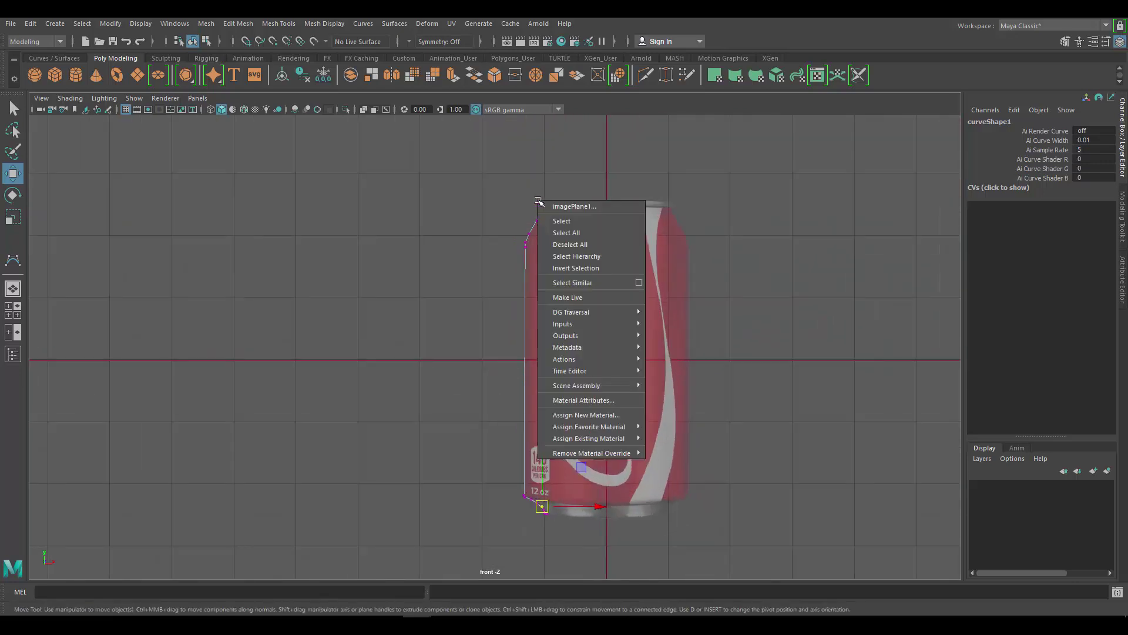
right_click(538, 203)
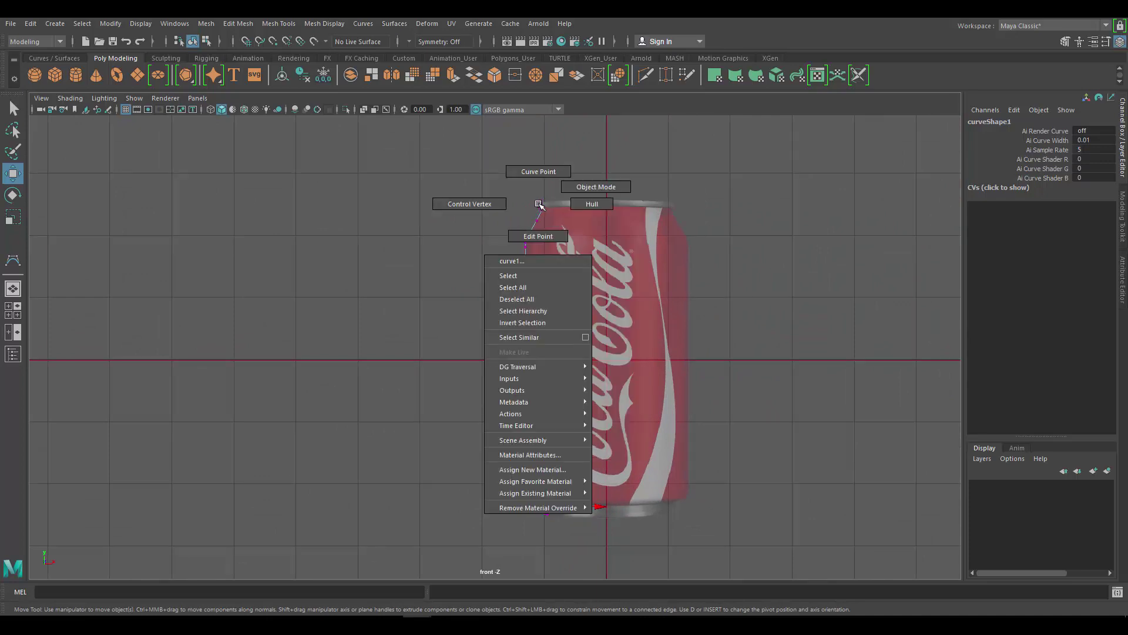
left_click(578, 188)
Revolve the finished profile curve into a full can surface in the perspective view
scroll(573, 236, "down", 2)
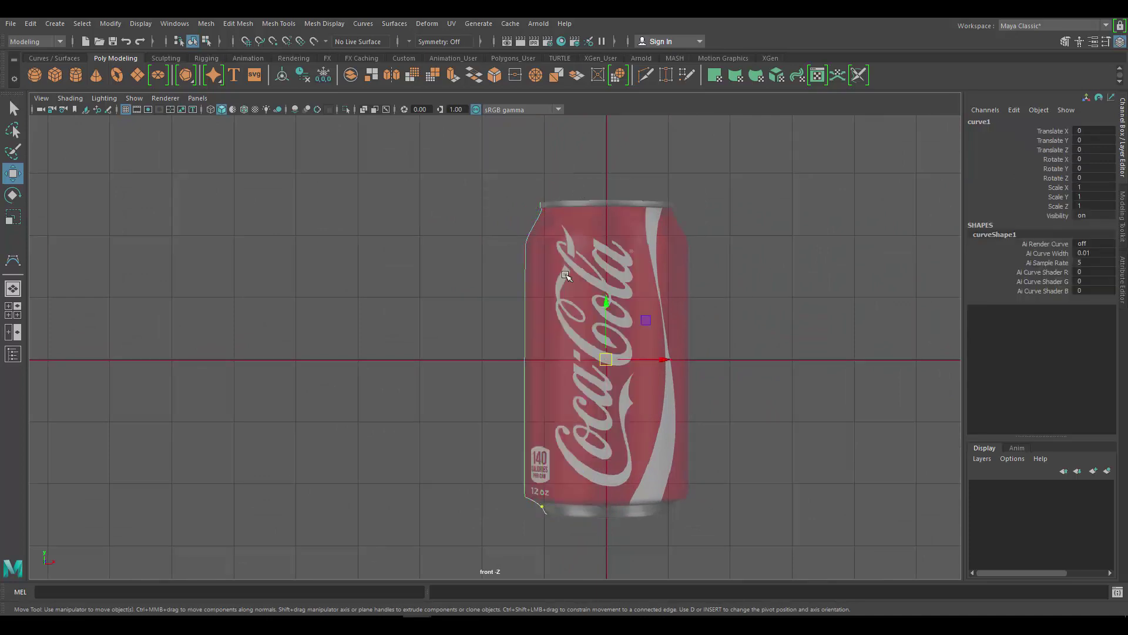
scroll(566, 276, "up", 1)
key("space")
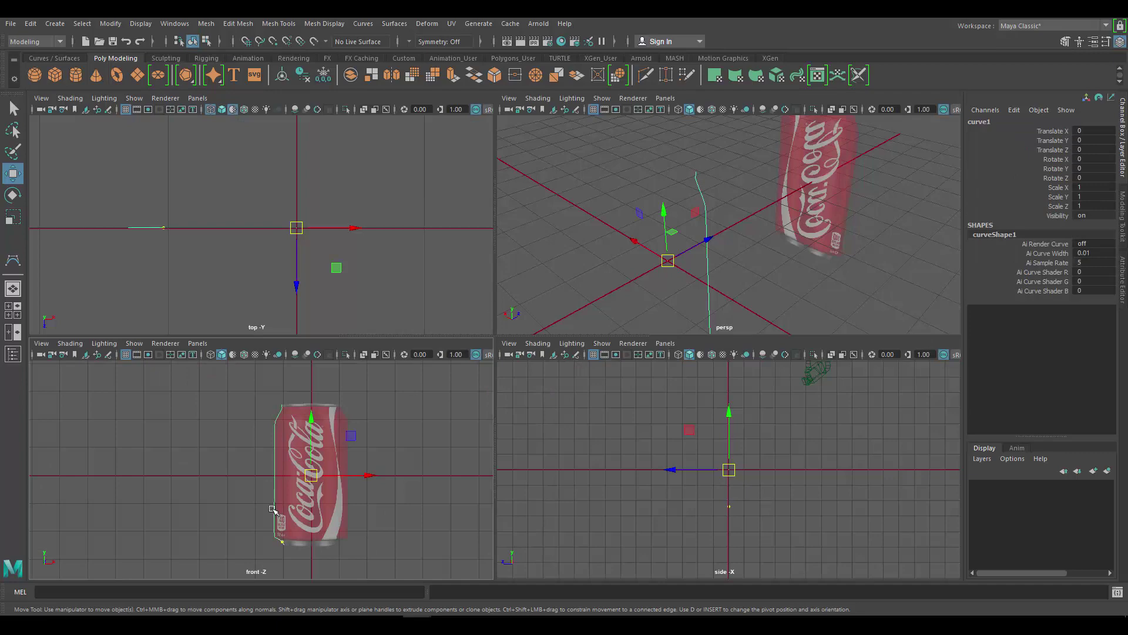
key("space")
left_click_drag(711, 376, 536, 348, "alt")
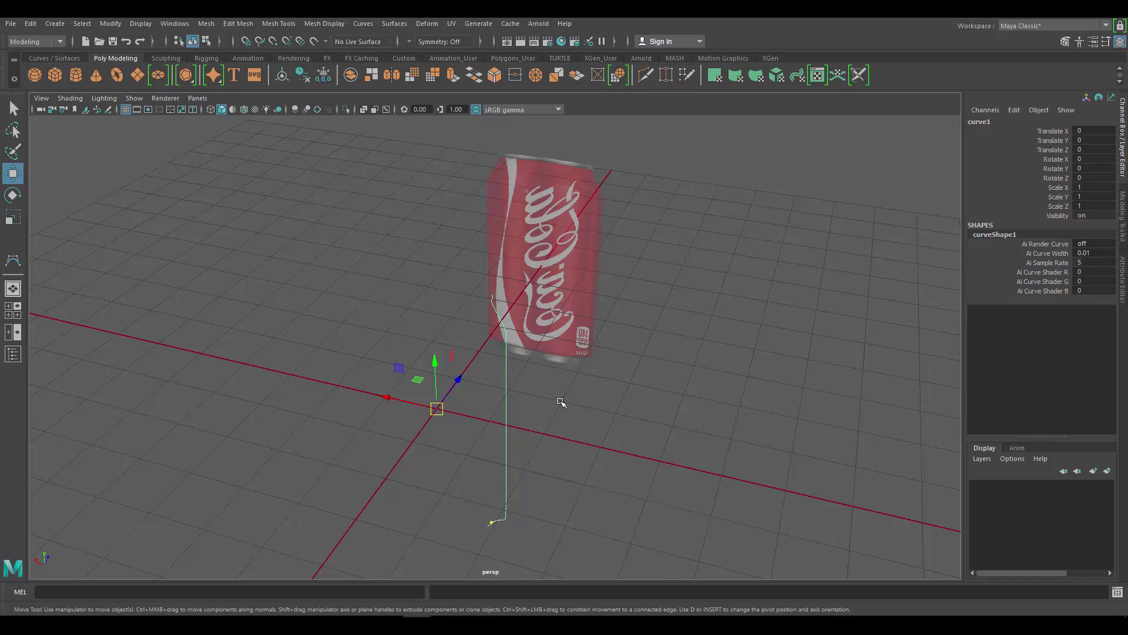
left_click(389, 25)
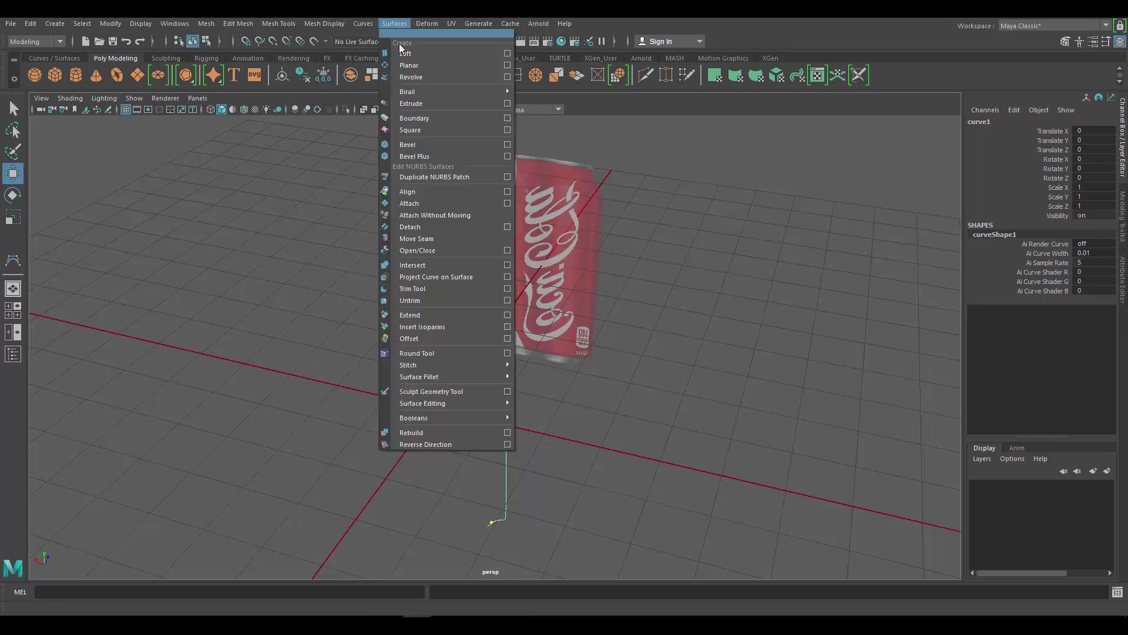
left_click(412, 77)
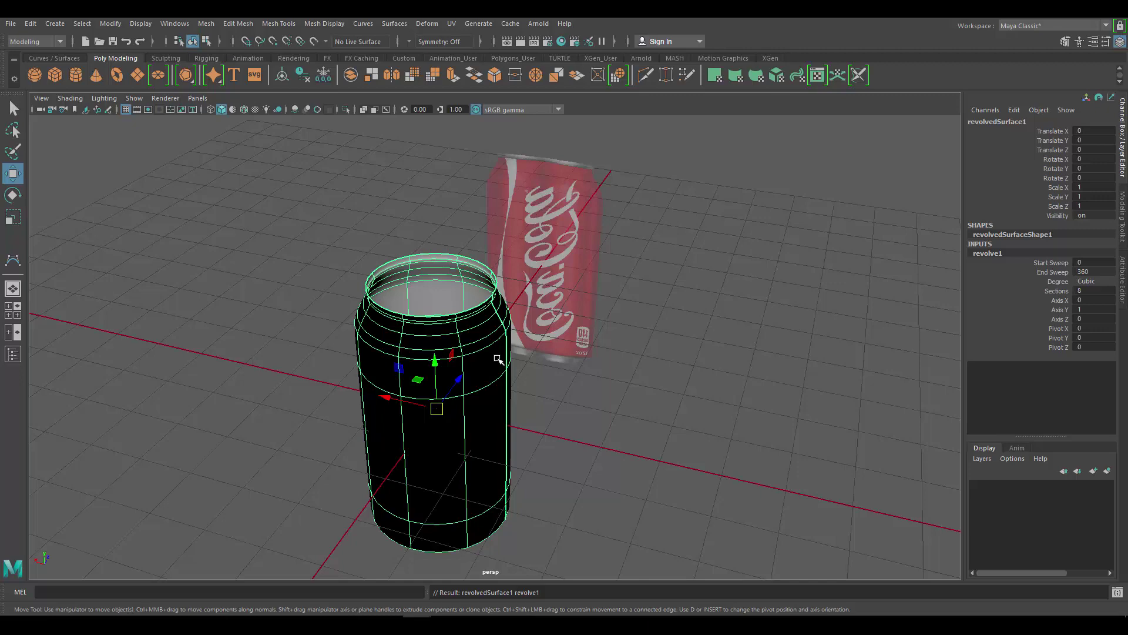
Set the End Sweep of the revolved can surface to 270
left_click_drag(519, 318, 552, 292, "alt")
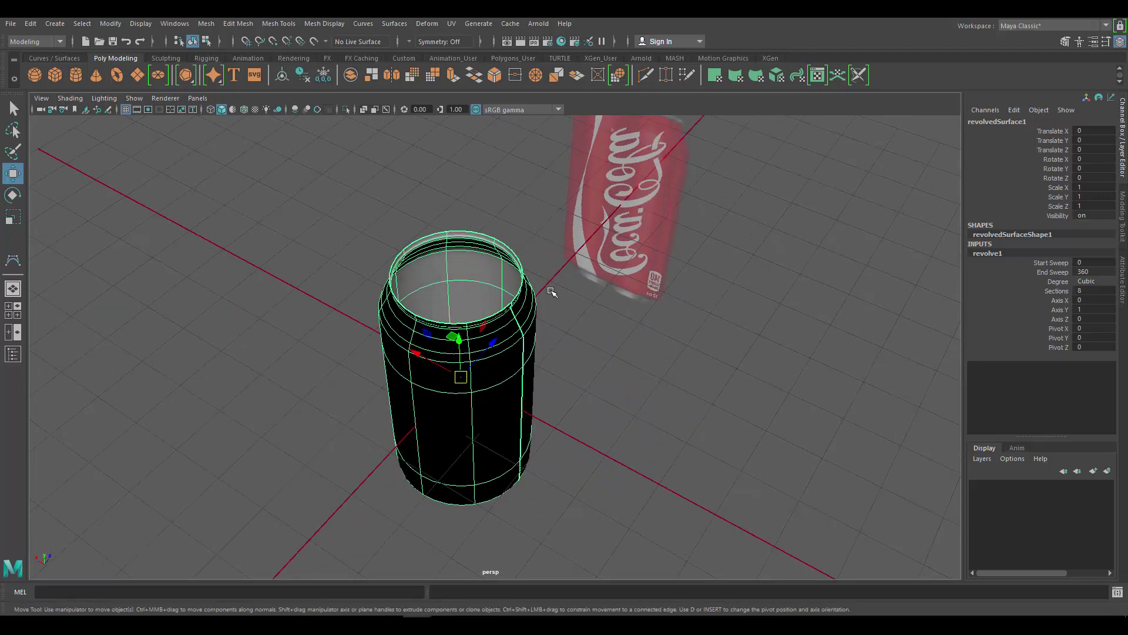
scroll(549, 290, "up", 3)
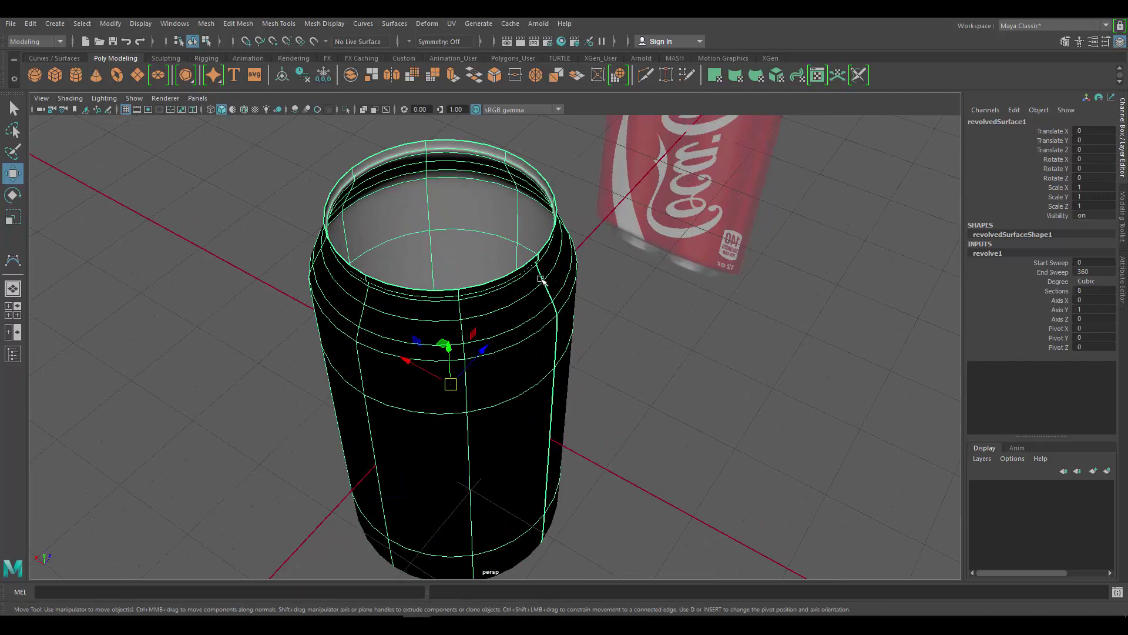
left_click_drag(569, 282, 647, 276, "alt")
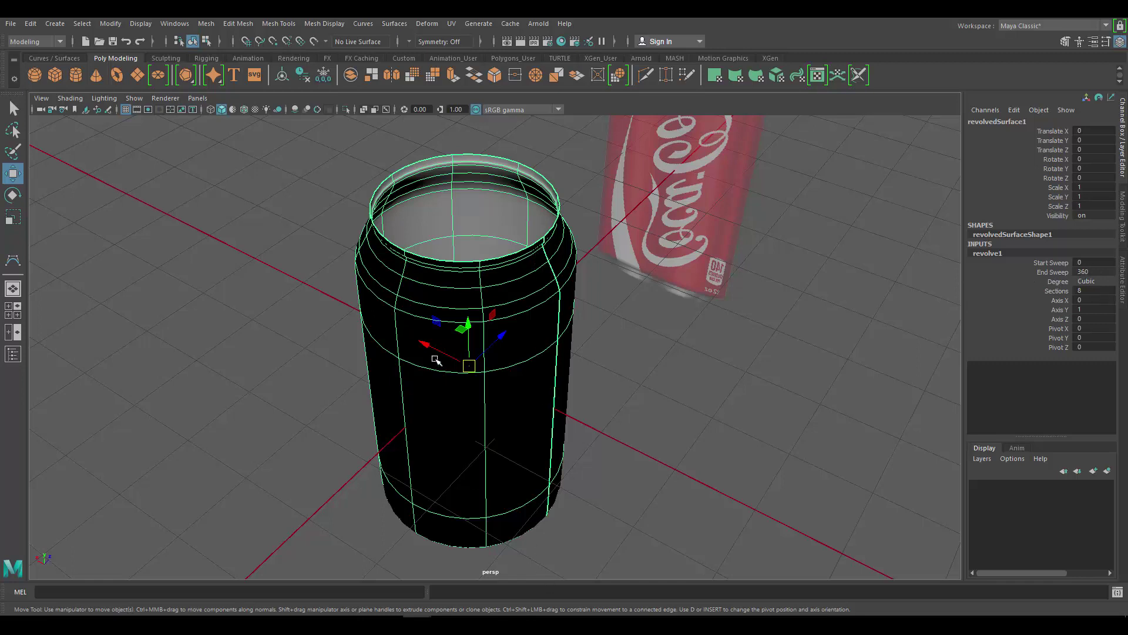
double_click(1088, 272)
type("270")
key("Return")
key("BackSpace")
type("0")
key("Return")
left_click_drag(611, 272, 588, 323, "alt")
key("ctrl+z")
Set the revolve's End Sweep to 360 to close the can body all the way around
left_click(1093, 272)
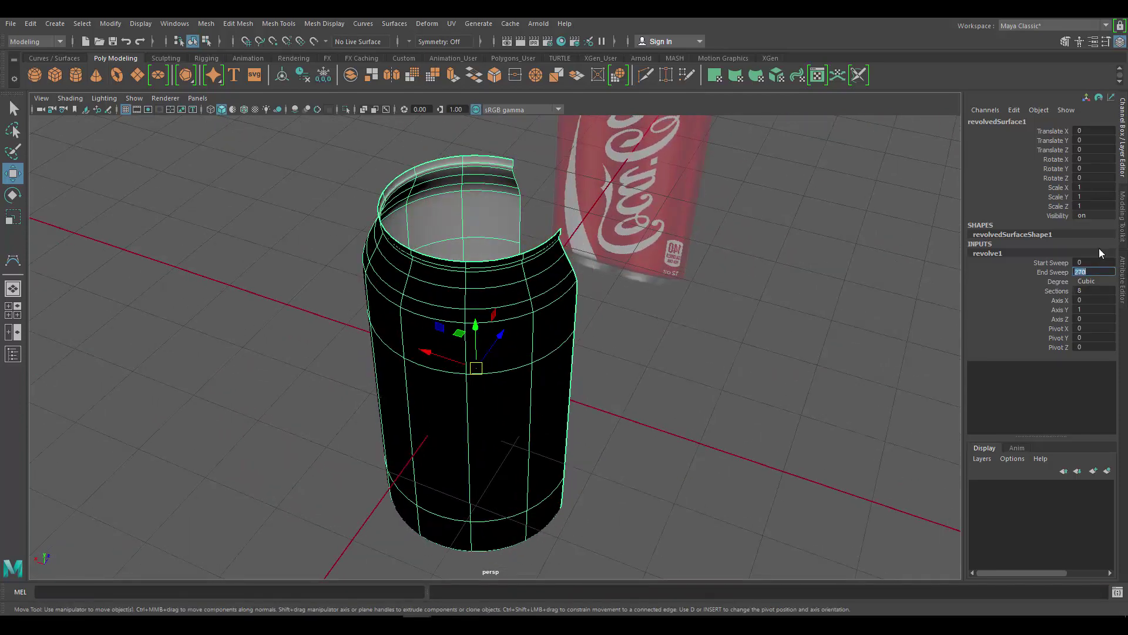
key("Return")
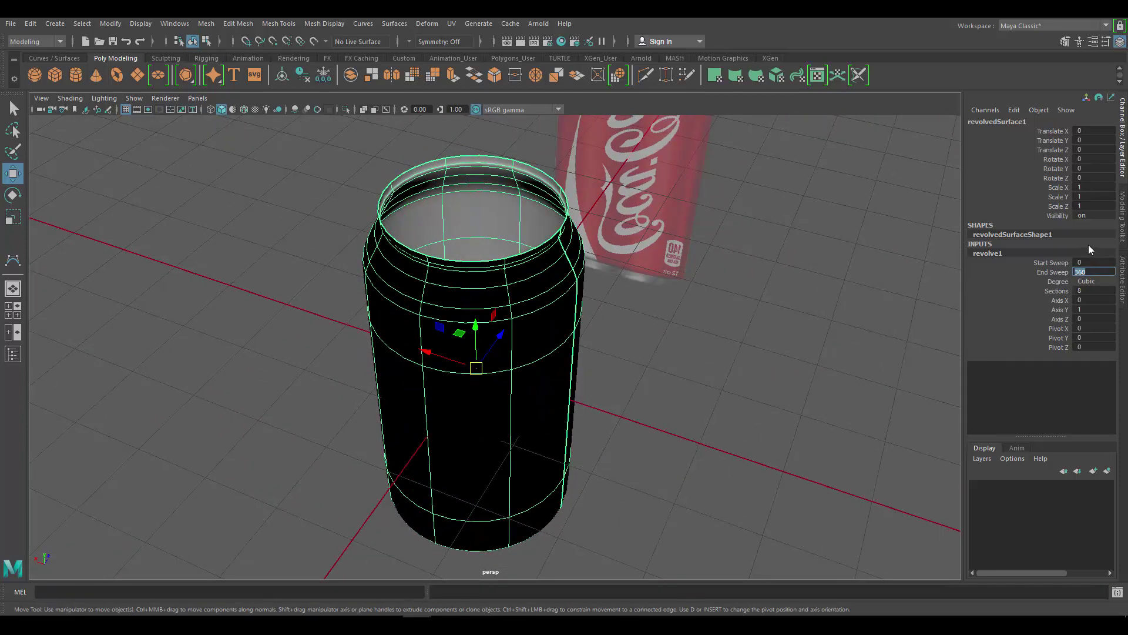
left_click_drag(663, 317, 664, 309, "alt")
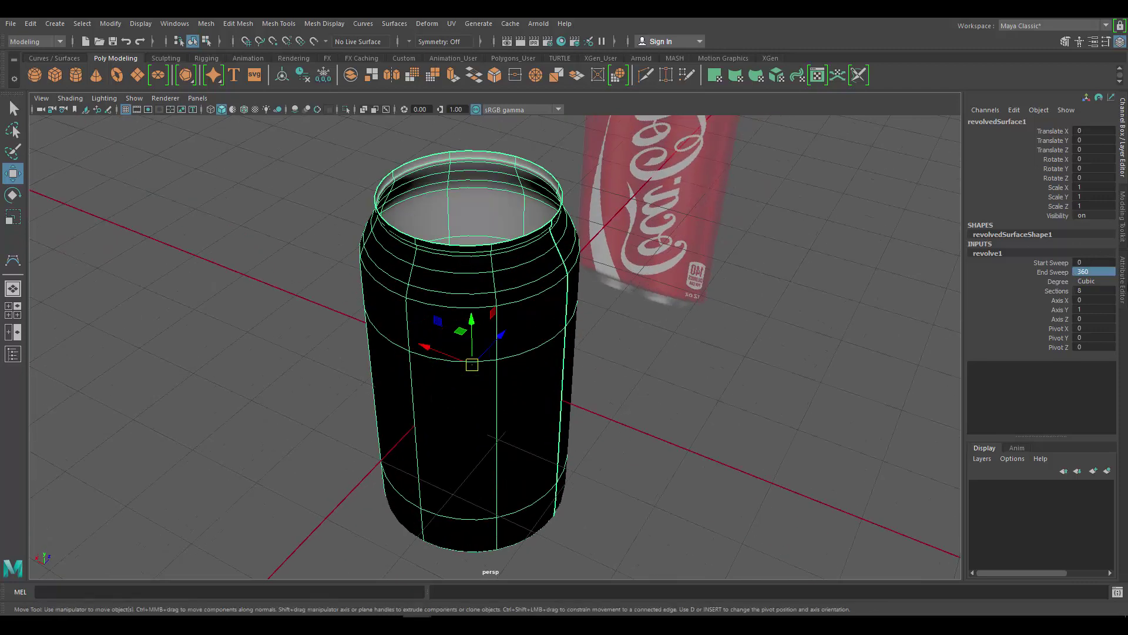
Increase the number of Sections on the revolved surface to 120
double_click(1094, 289)
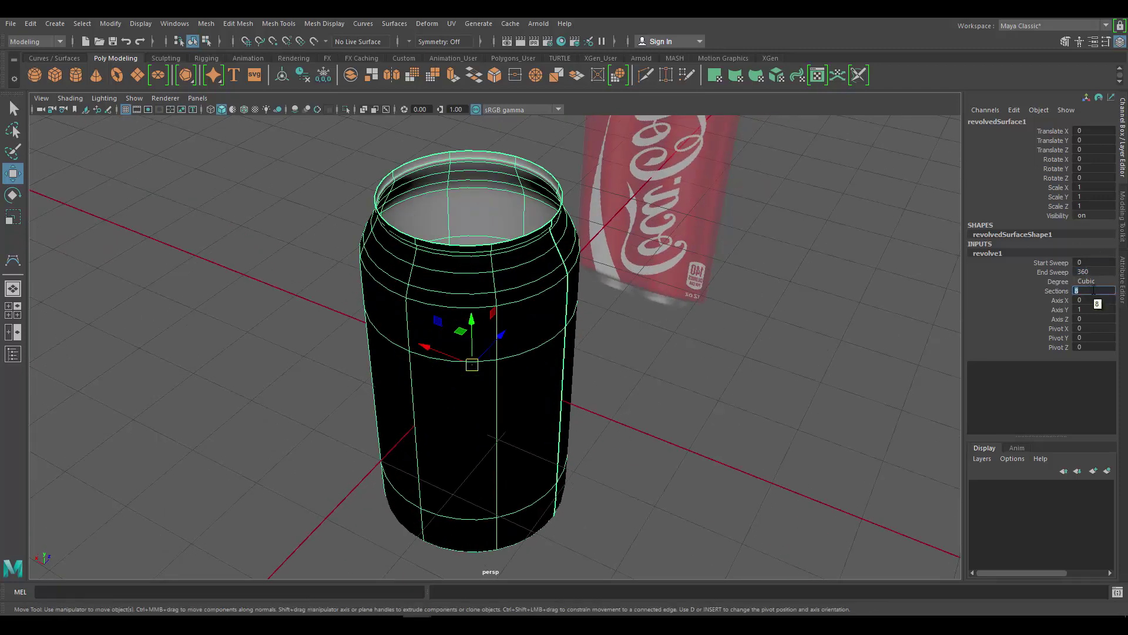
key("Return")
right_click_drag(494, 293, 582, 202, "alt")
middle_click_drag(582, 201, 583, 270, "alt")
right_click_drag(583, 269, 585, 316, "alt")
middle_click_drag(585, 316, 585, 270, "alt")
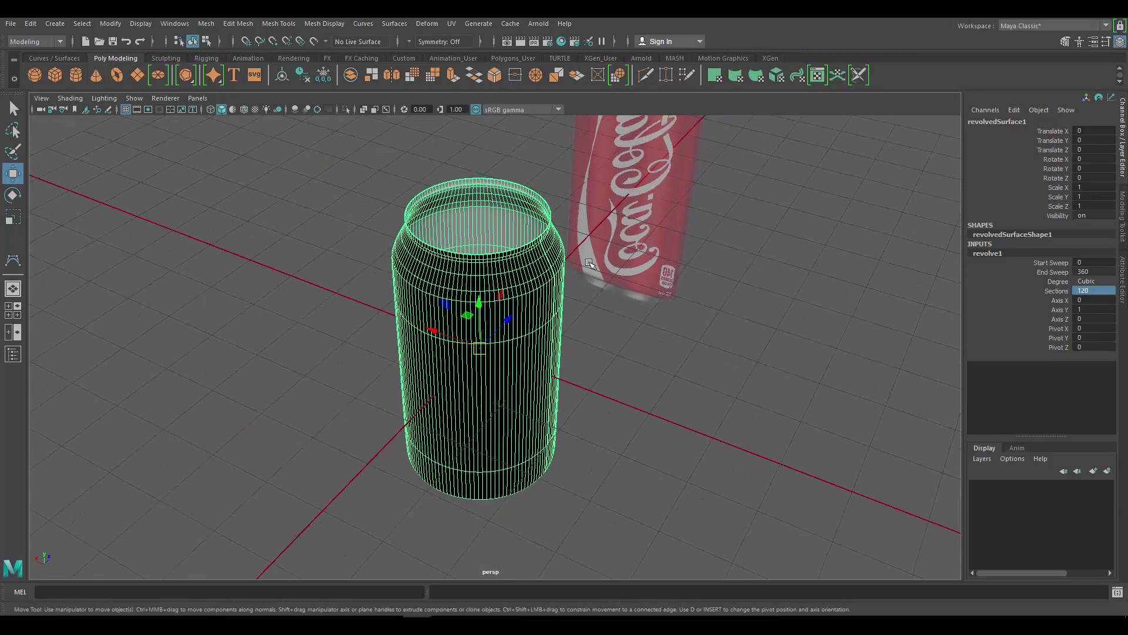
scroll(586, 265, "up", 4)
Reduce the revolve's Sections to 80
left_click(1089, 290)
type("80")
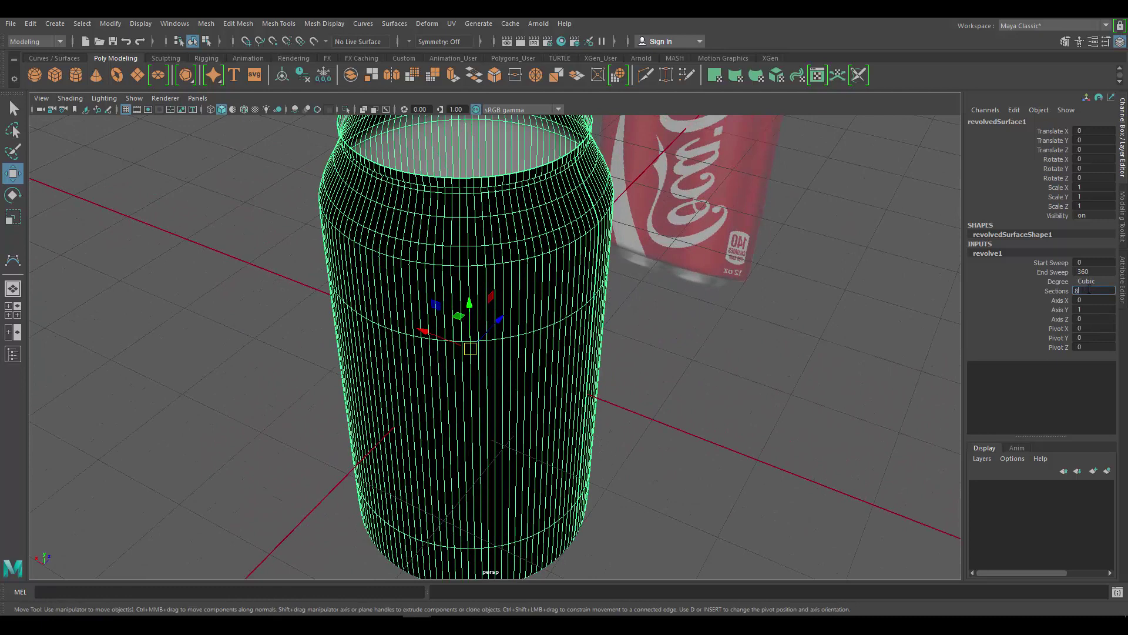
key("Return")
Lower the Sections of the revolved can surface to 20
double_click(1089, 291)
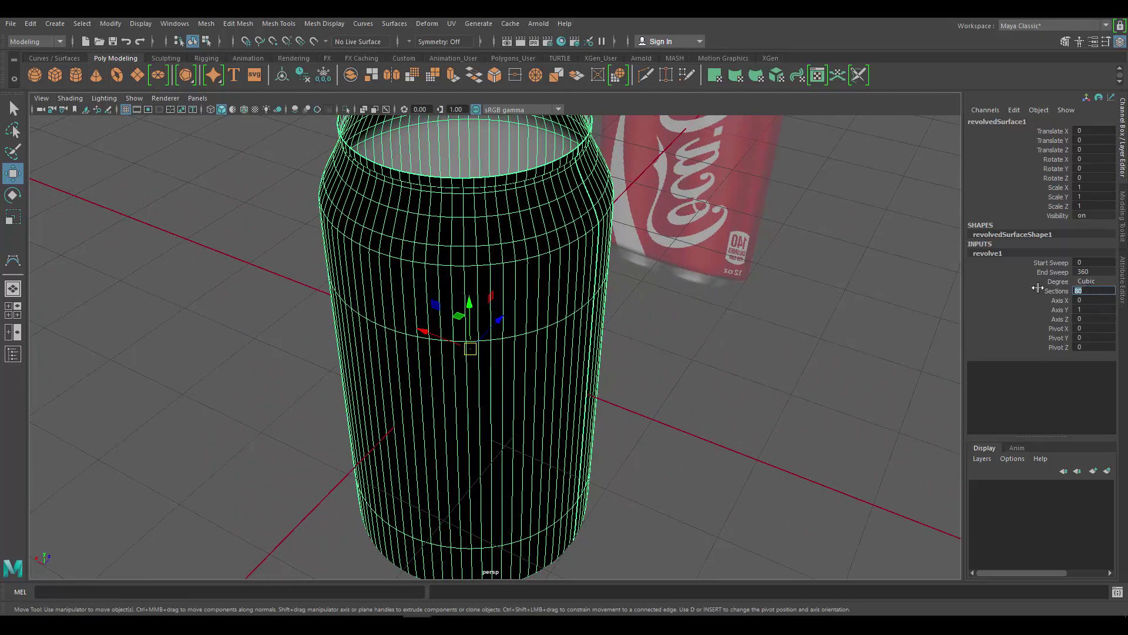
type("20")
key("Return")
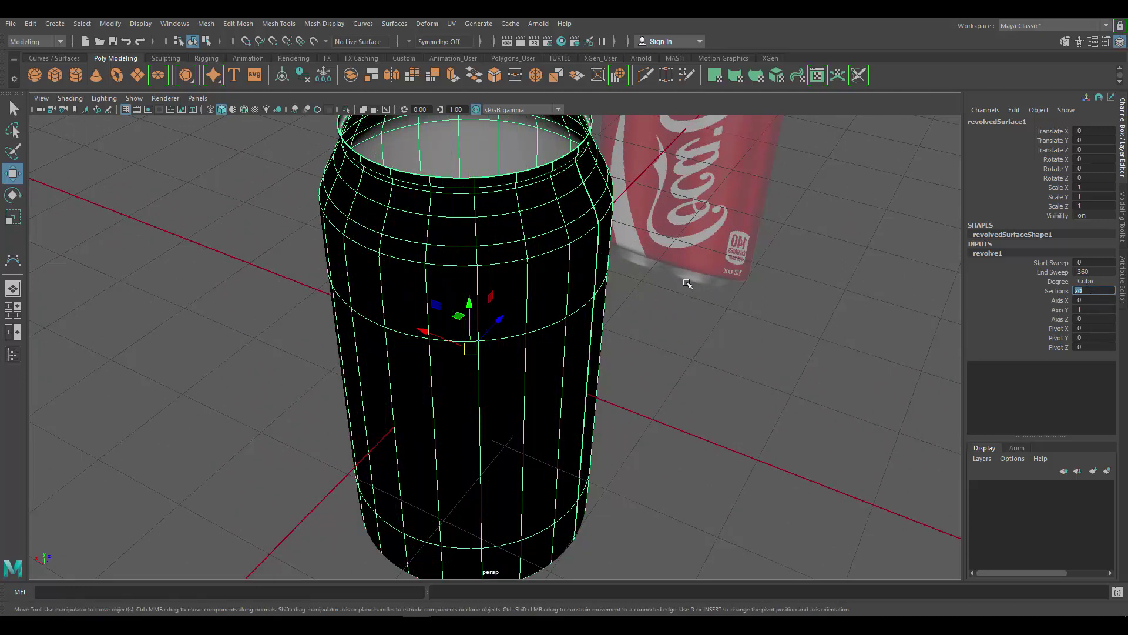
scroll(666, 306, "down", 5)
middle_click_drag(567, 261, 577, 291, "alt")
left_click_drag(578, 321, 536, 287, "alt")
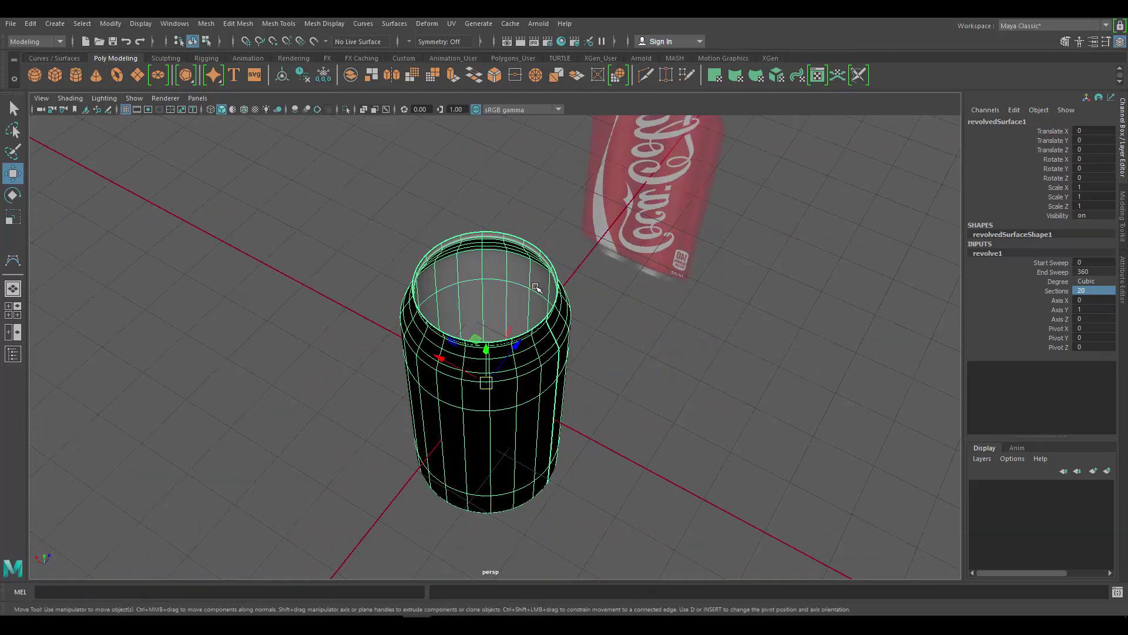
left_click_drag(713, 345, 729, 311, "alt")
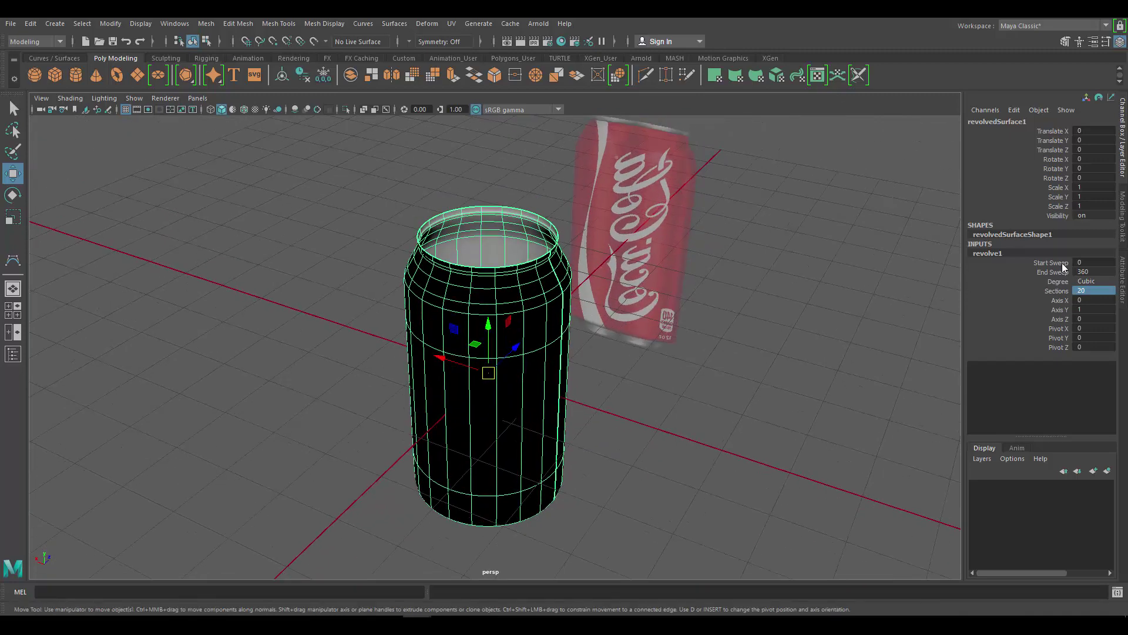
Examine the shading of the revolved surface inside and outside the can, especially around the top opening
left_click(663, 380)
left_click_drag(533, 307, 617, 231, "alt")
left_click(615, 226)
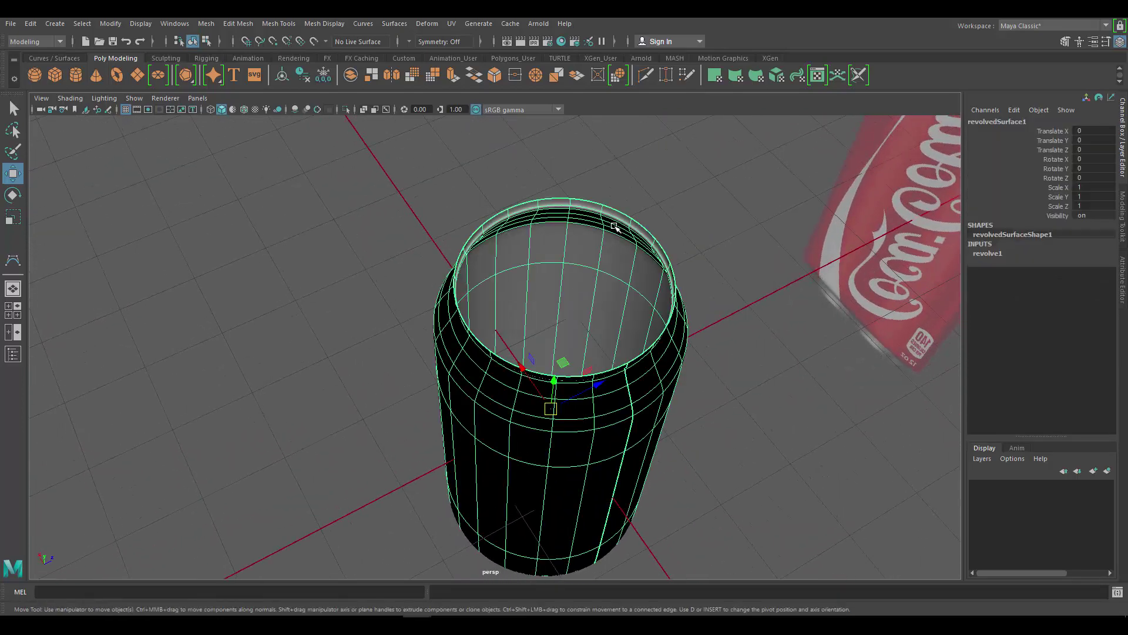
scroll(610, 291, "up", 5)
middle_click_drag(608, 297, 553, 336, "alt")
left_click(754, 165)
left_click(616, 307)
middle_click_drag(620, 309, 607, 239, "alt")
scroll(593, 258, "down", 2)
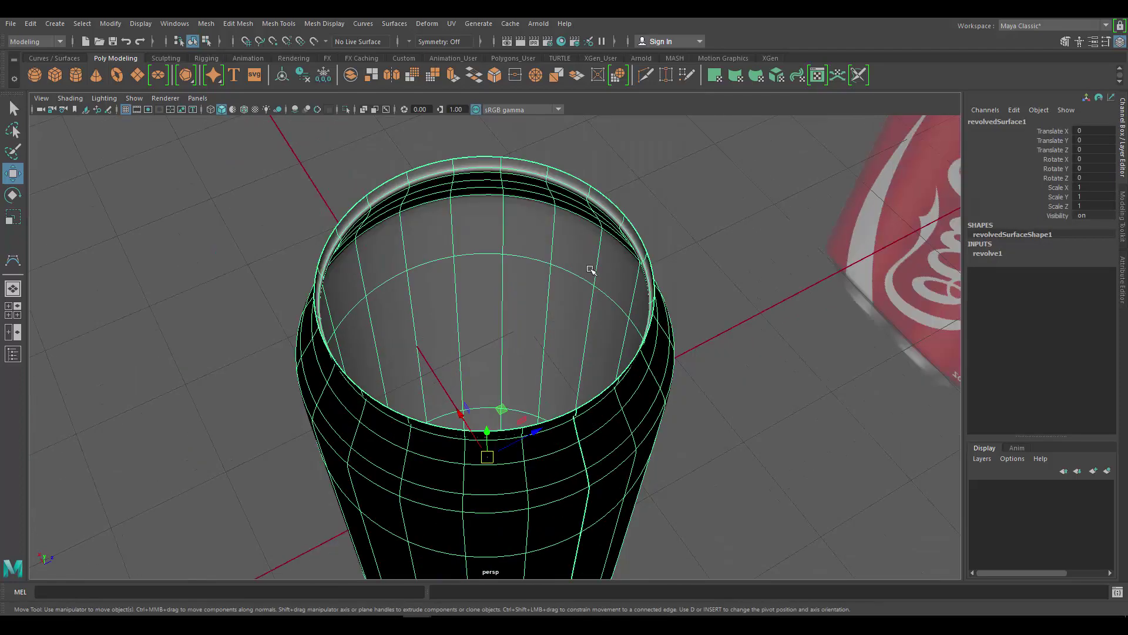
scroll(590, 268, "down", 4)
left_click_drag(590, 268, 594, 253, "alt")
Try to reverse the normals of the revolved can surface with the mesh Reverse command
middle_click_drag(578, 248, 592, 230, "alt")
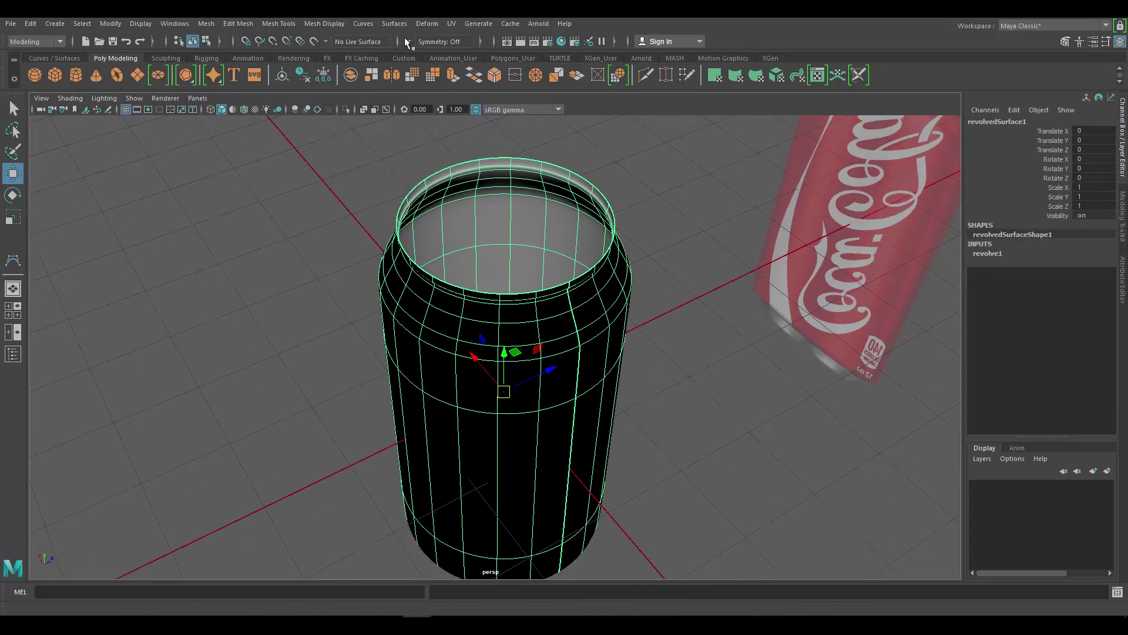
left_click(325, 27)
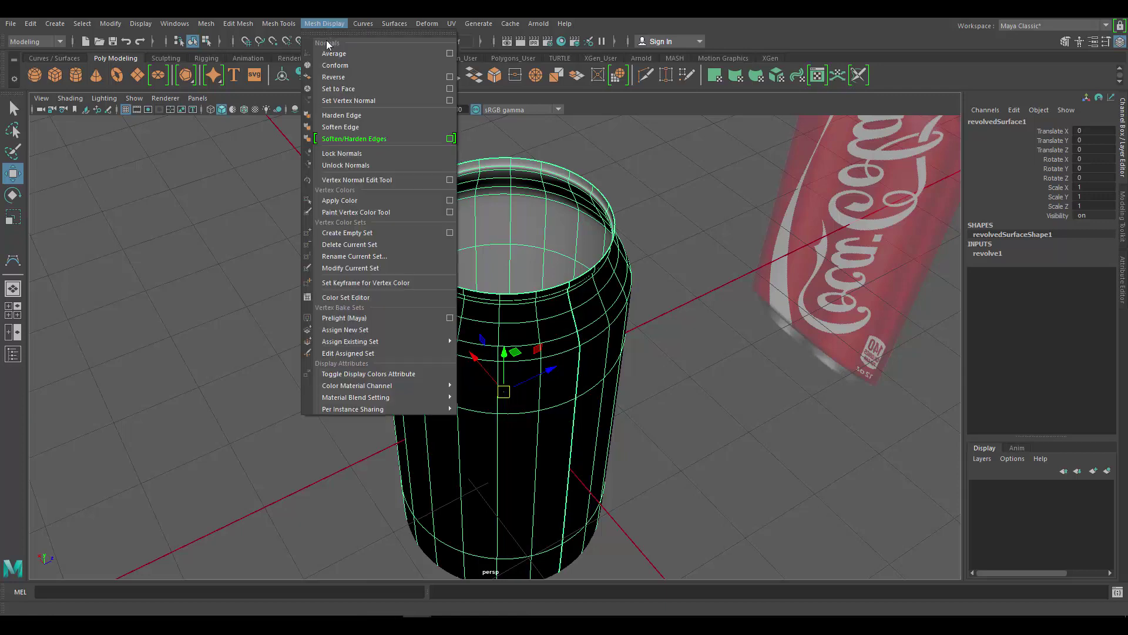
left_click(336, 79)
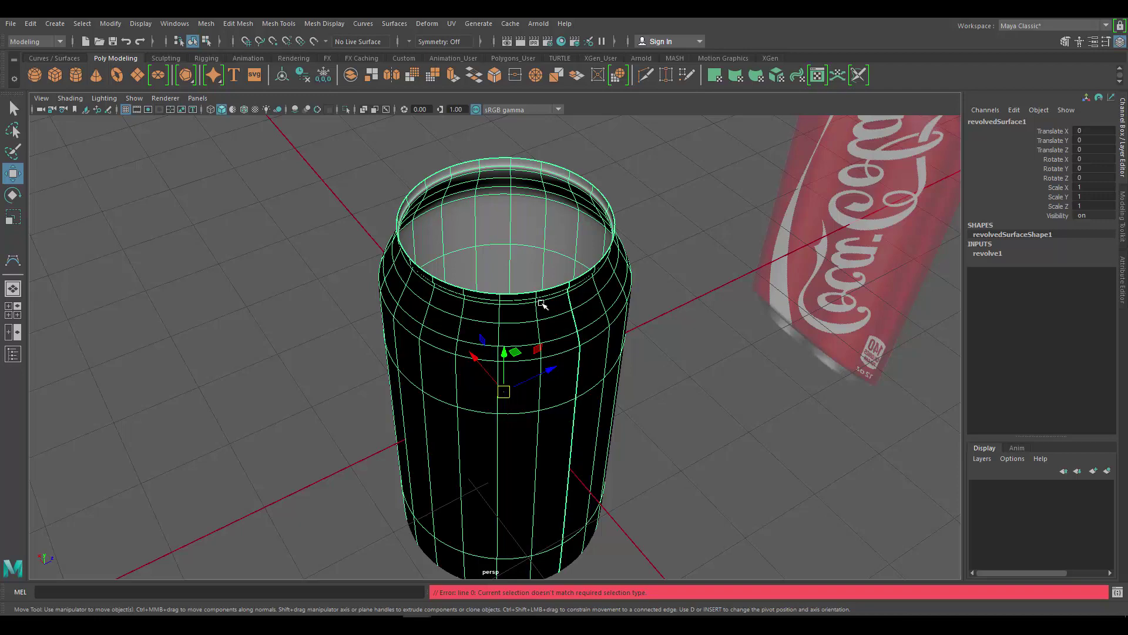
right_click(496, 183)
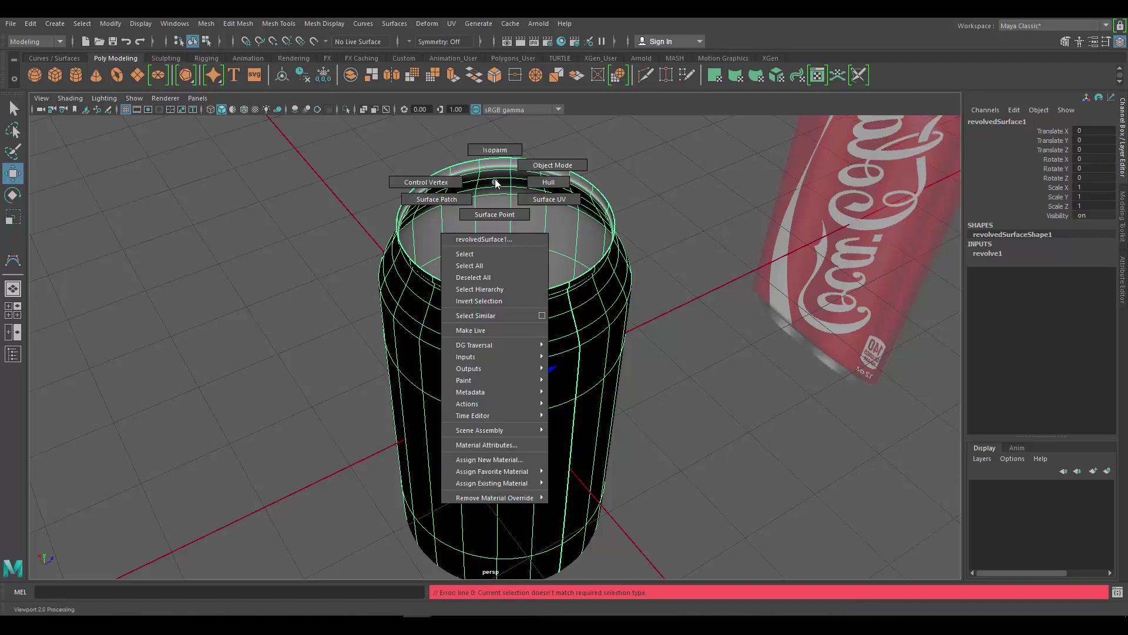
left_click(496, 184)
left_click_drag(600, 241, 612, 234, "alt")
right_click(611, 192)
left_click(612, 192)
left_click_drag(611, 192, 578, 211, "alt")
right_click(577, 210)
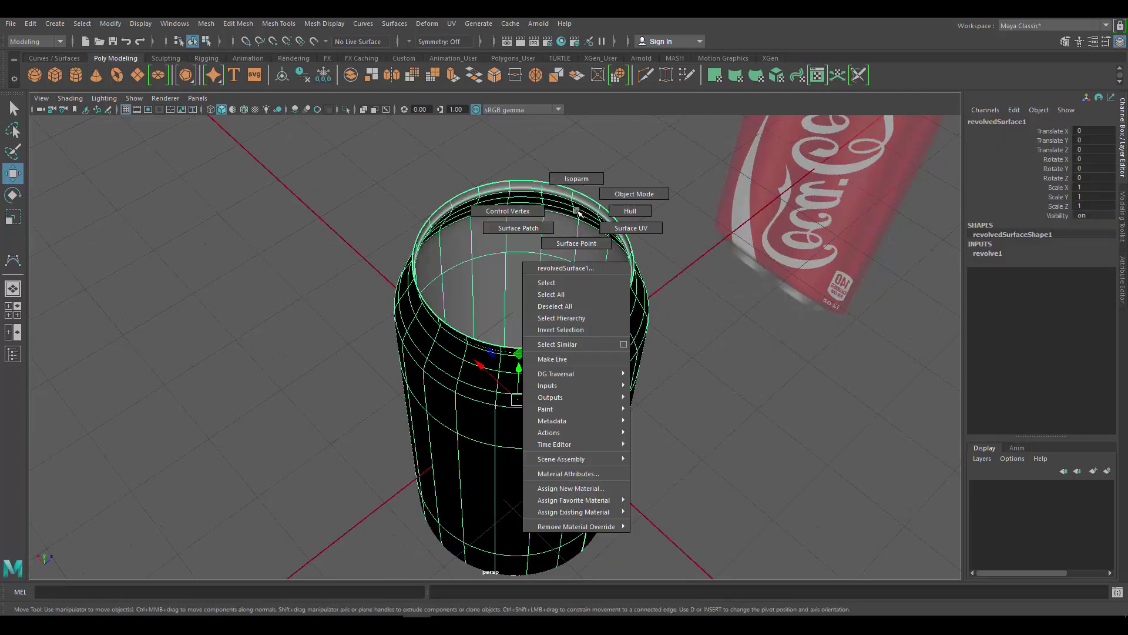
left_click(576, 210)
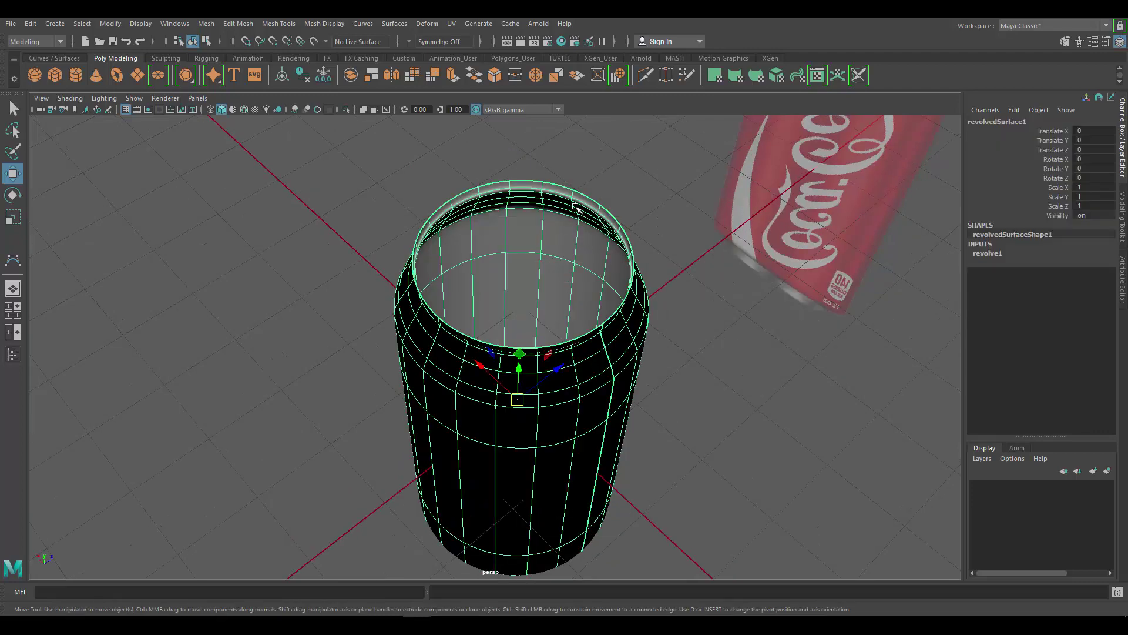
mouse_move(639, 288)
left_mouse_down("alt")
mouse_move(620, 234)
mouse_move(629, 204)
mouse_move(636, 285)
left_mouse_up("alt")
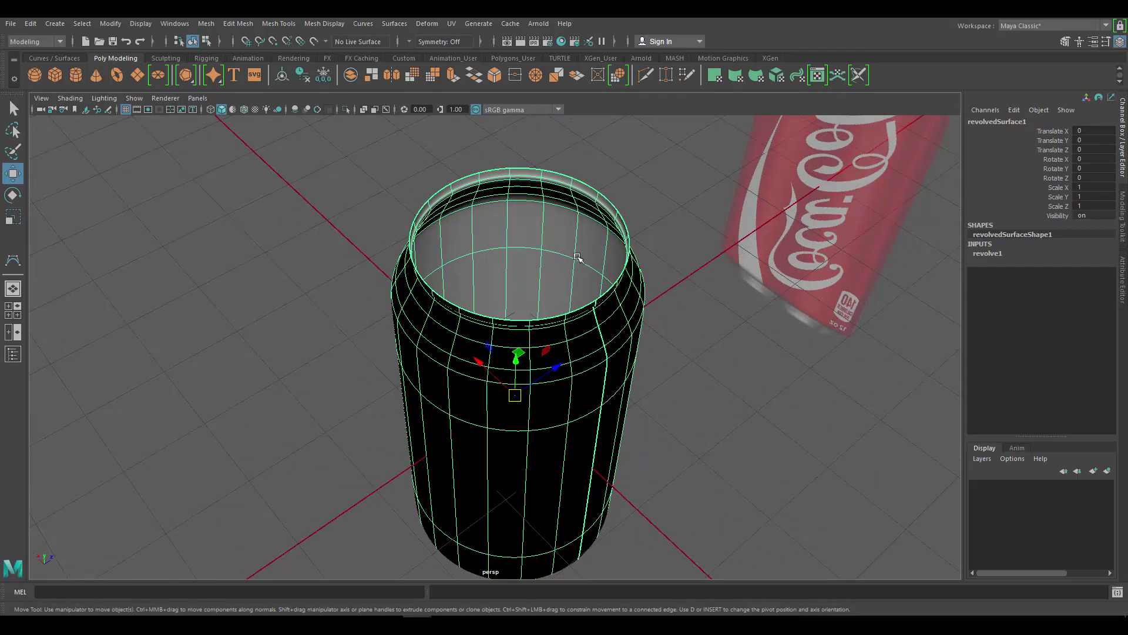
left_click(436, 23)
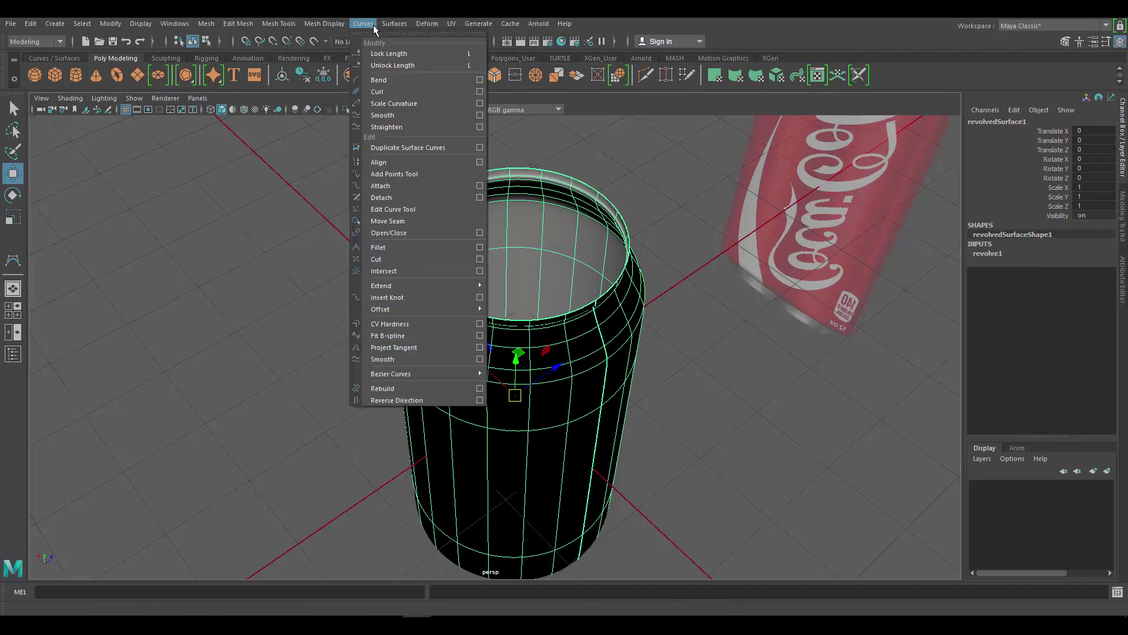
mouse_move(395, 24)
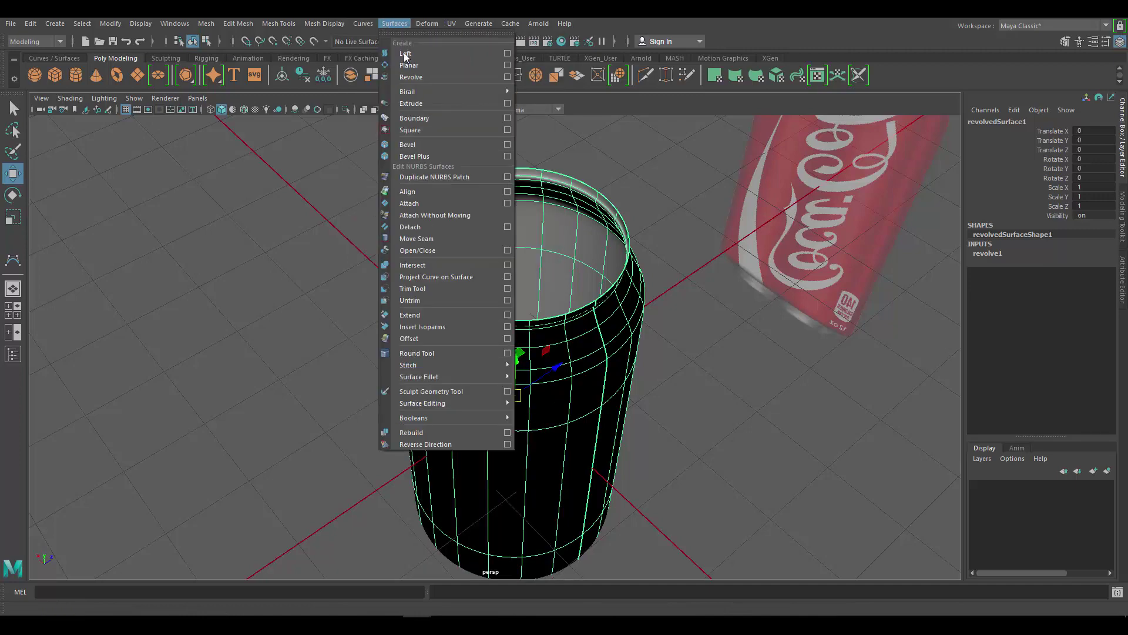
left_click(508, 77)
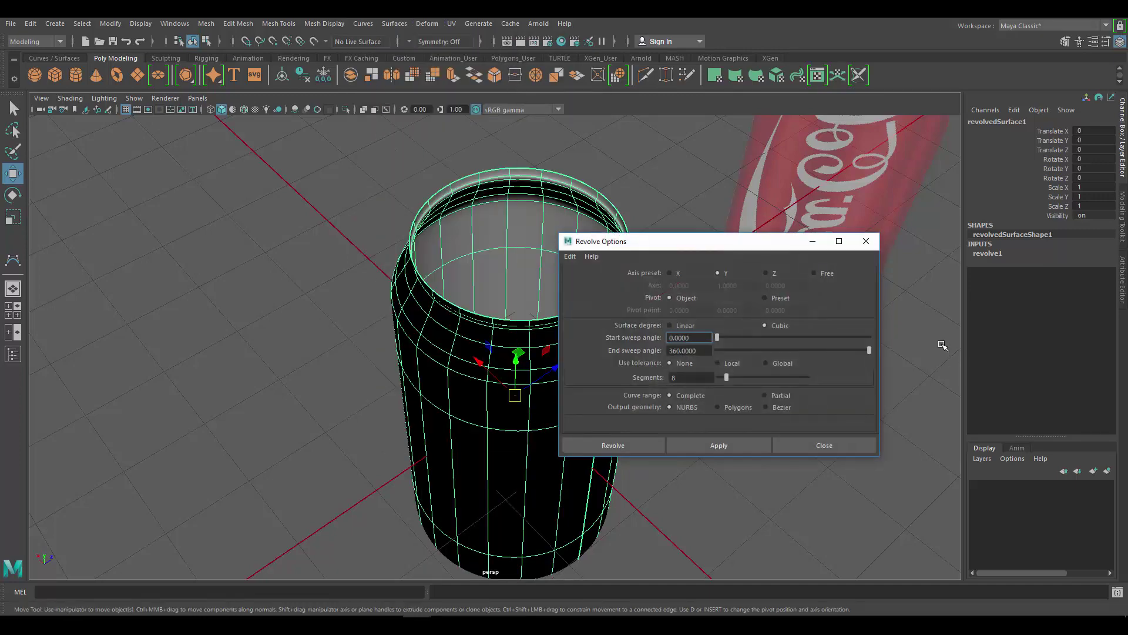
left_click(867, 242)
Delete the revolved can surface and select the original profile curve
middle_click_drag(596, 274, 598, 233, "alt")
left_click(742, 215)
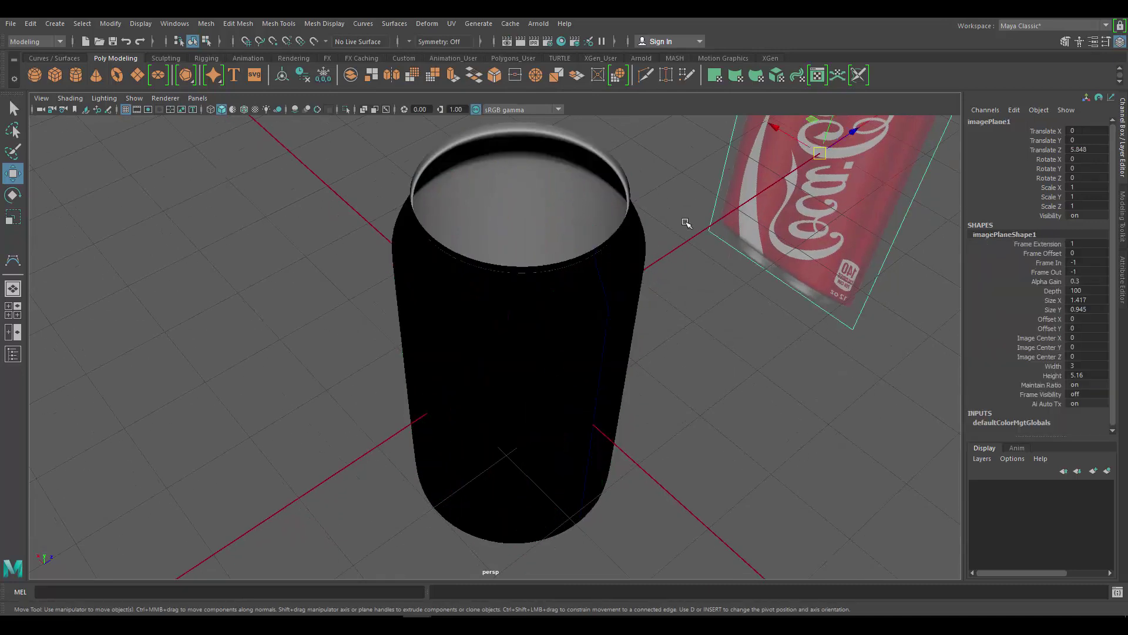
left_click(621, 327)
key("Delete")
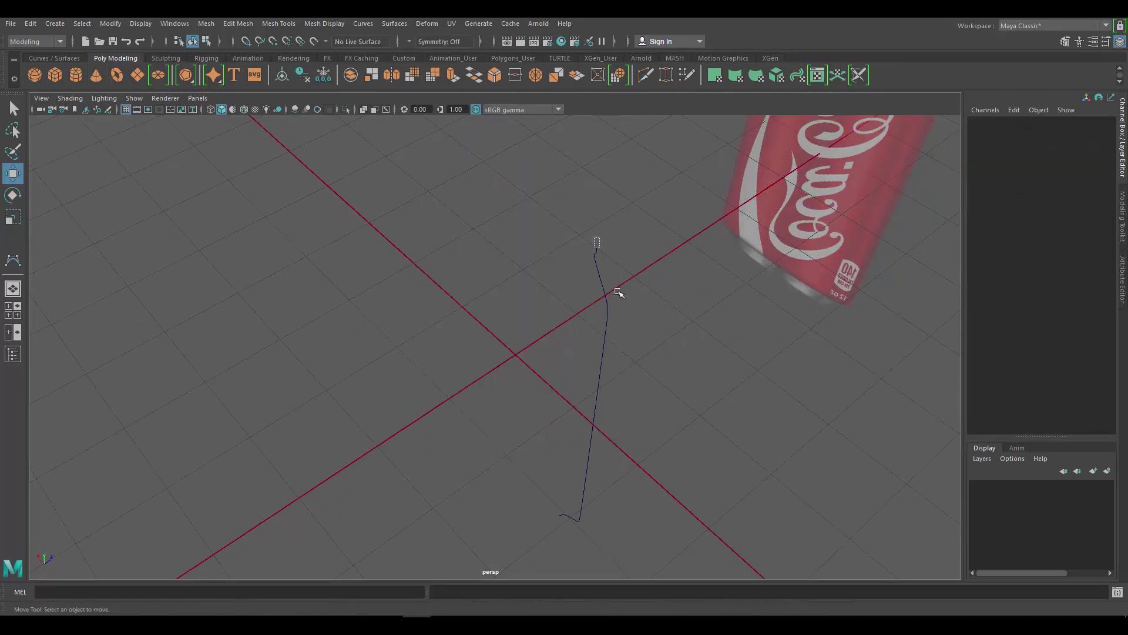
left_click(618, 297)
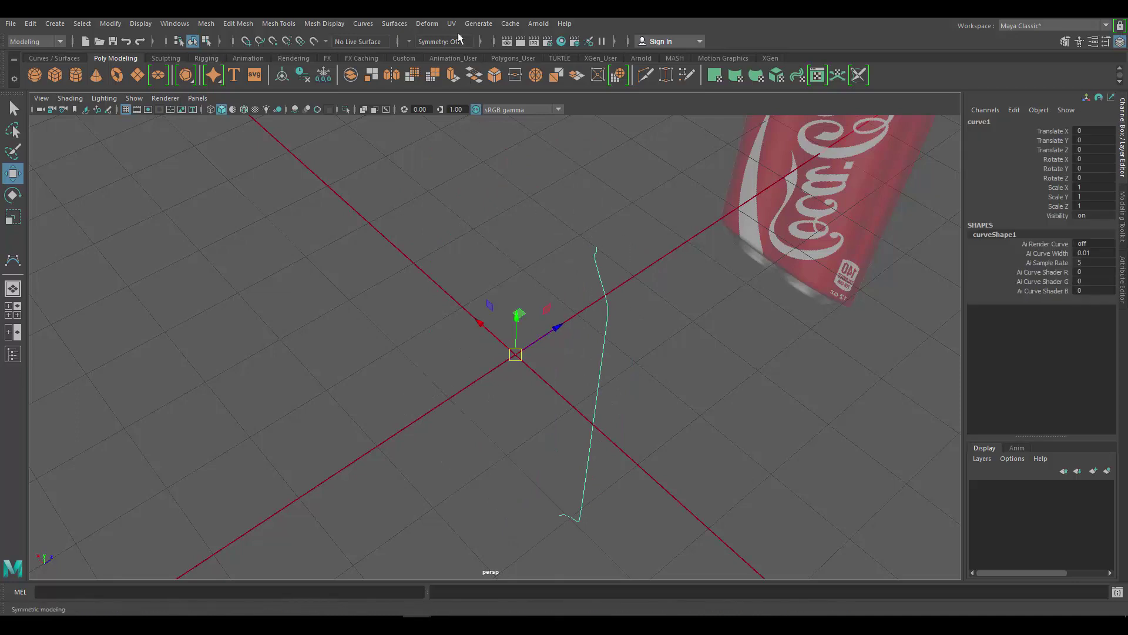
Set the Revolve options for the profile curve to Polygons output, Quads type and General tessellation method
left_click(427, 23)
mouse_move(393, 25)
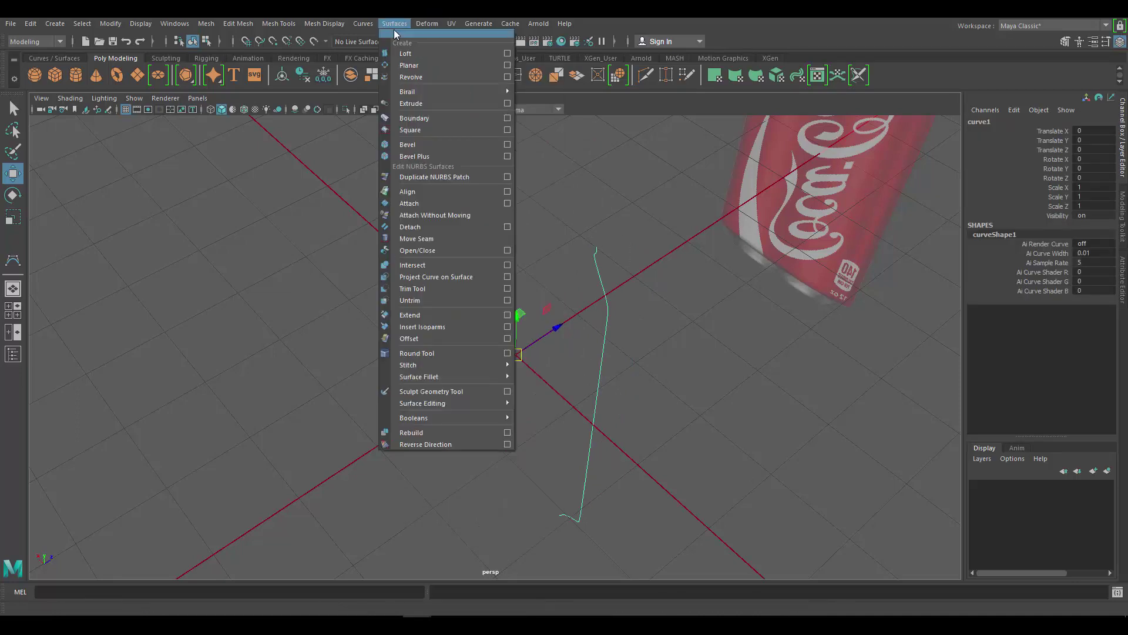
left_click(506, 77)
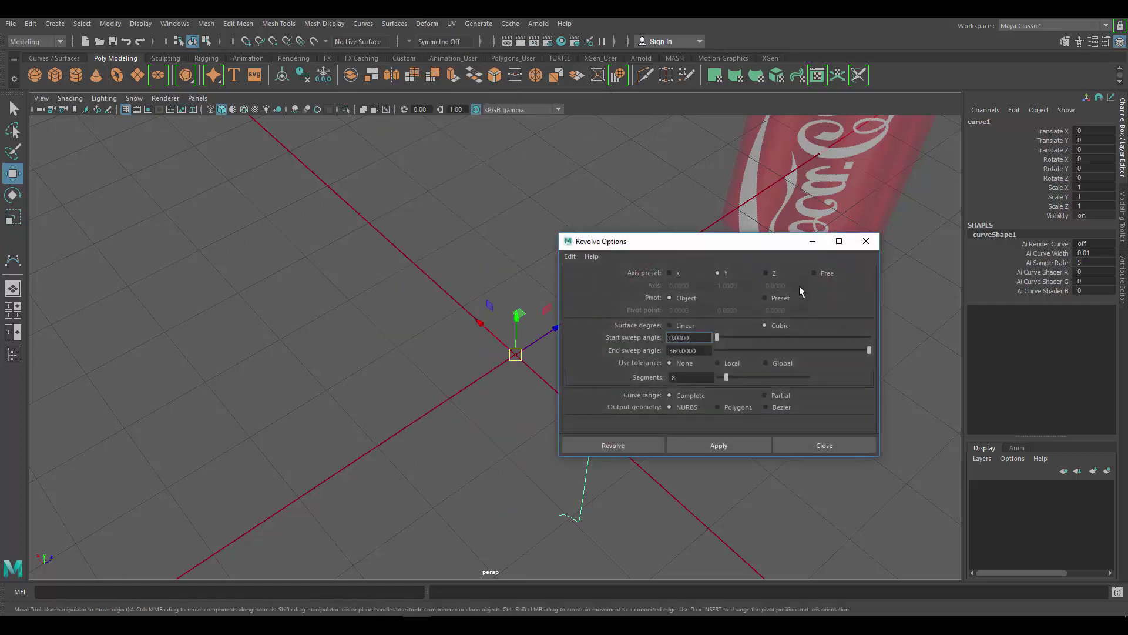
left_click_drag(747, 239, 832, 171)
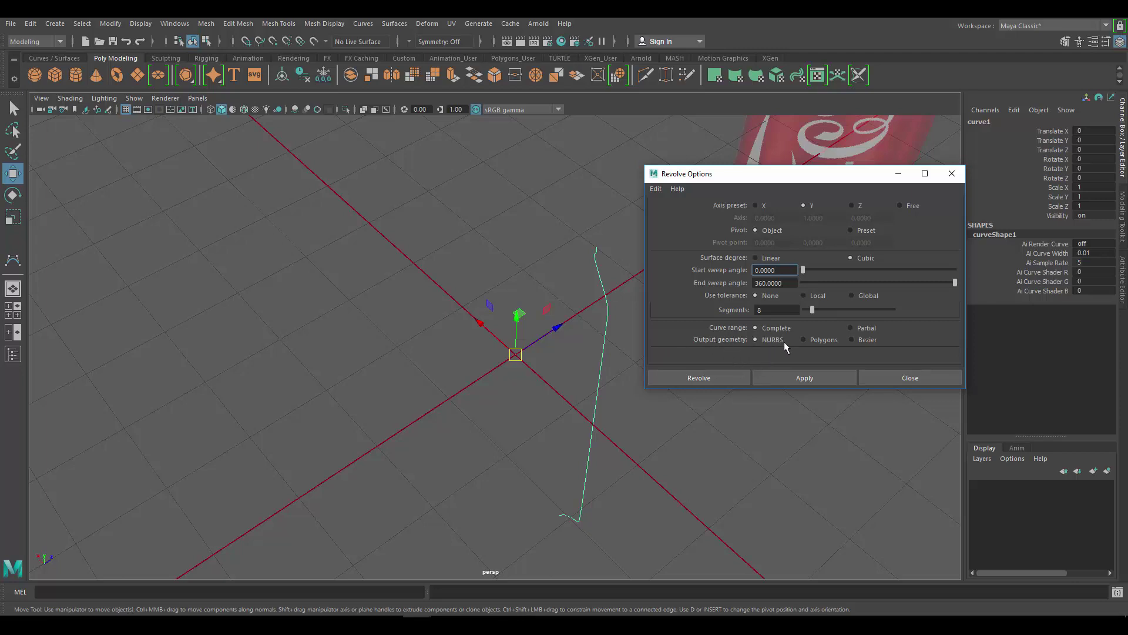
left_click(804, 340)
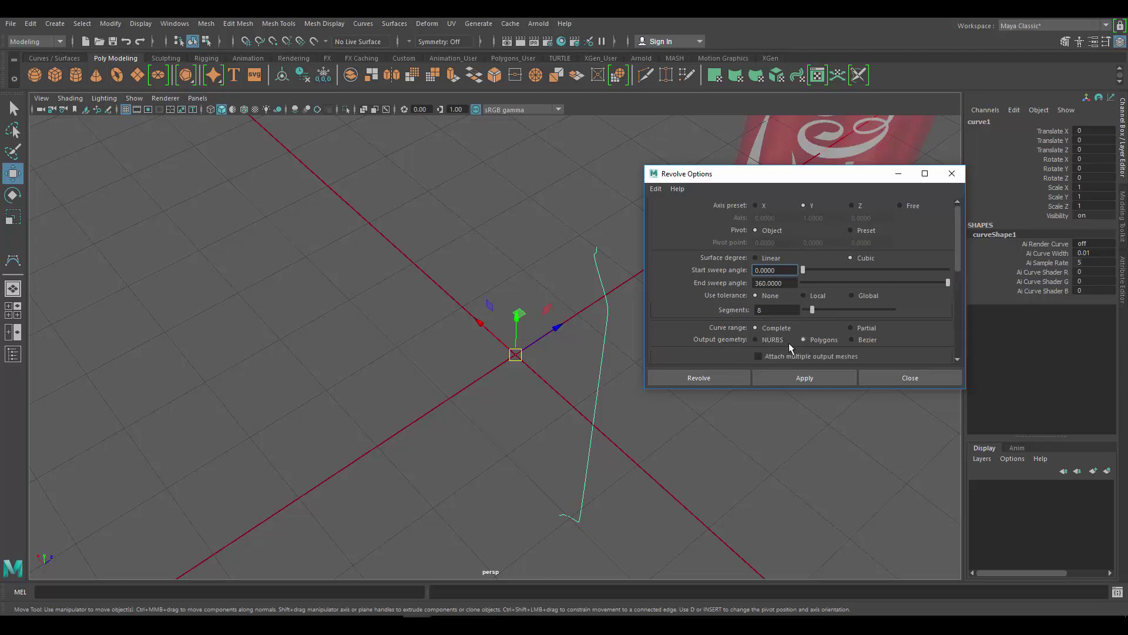
scroll(816, 333, "down", 3)
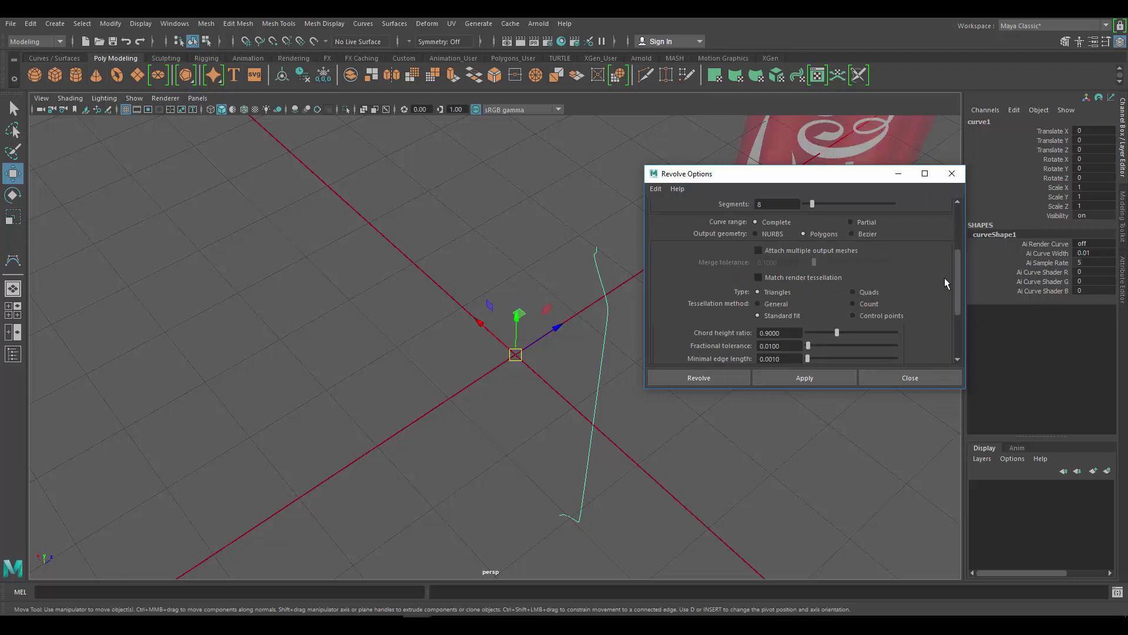
left_click(854, 292)
left_click(759, 304)
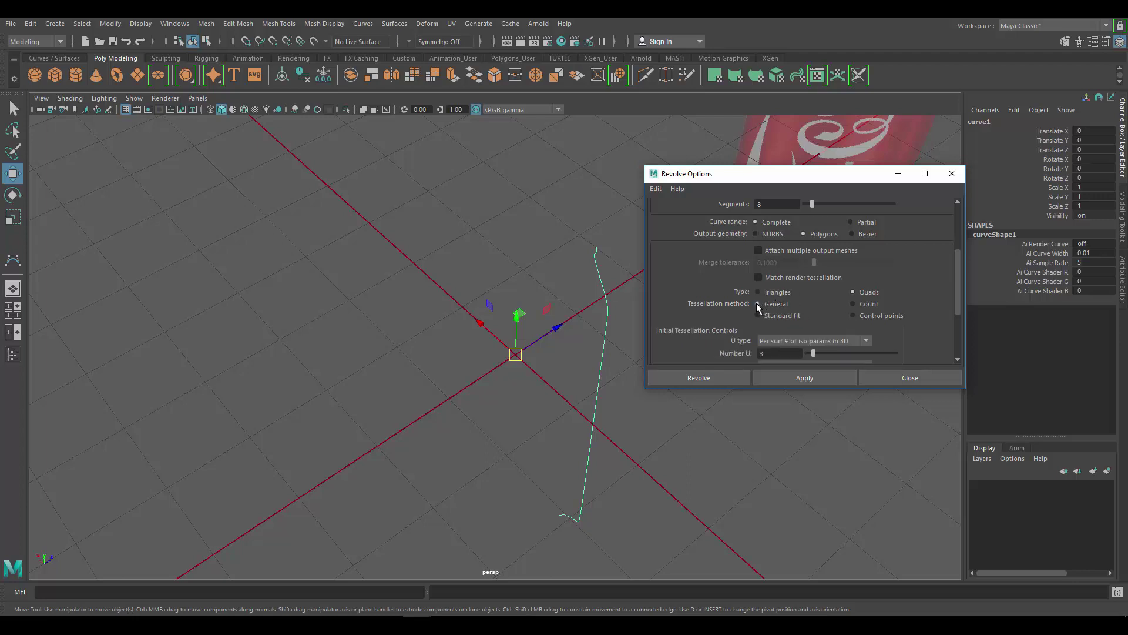
Review the remaining tessellation settings, revolve the profile curve with them, and close the Revolve options
scroll(749, 297, "up", 5)
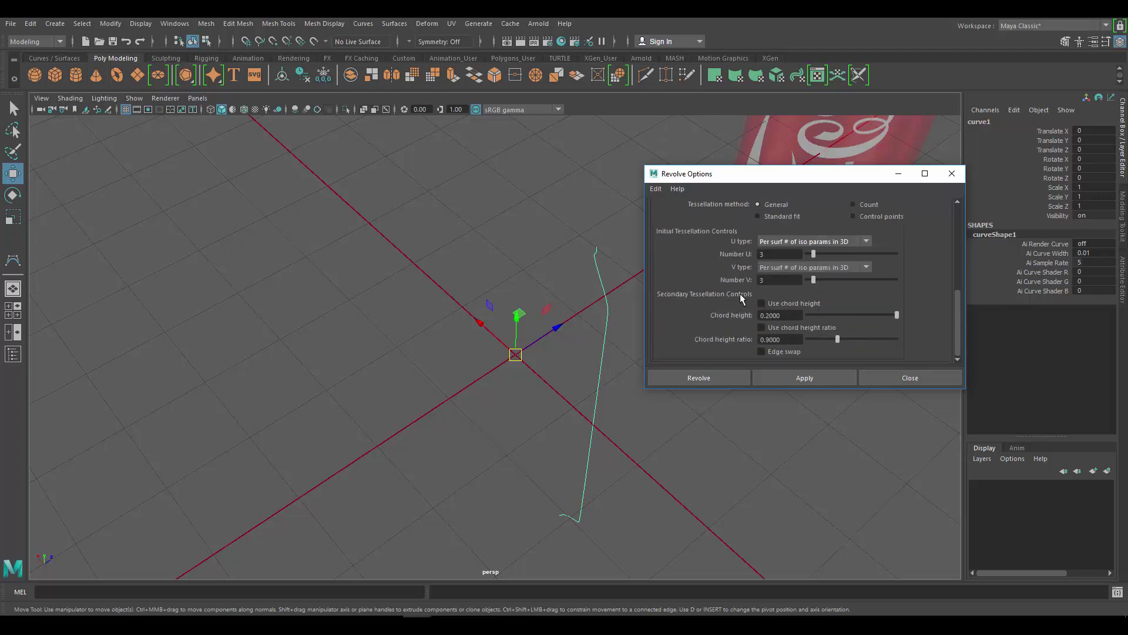
scroll(719, 286, "down", 3)
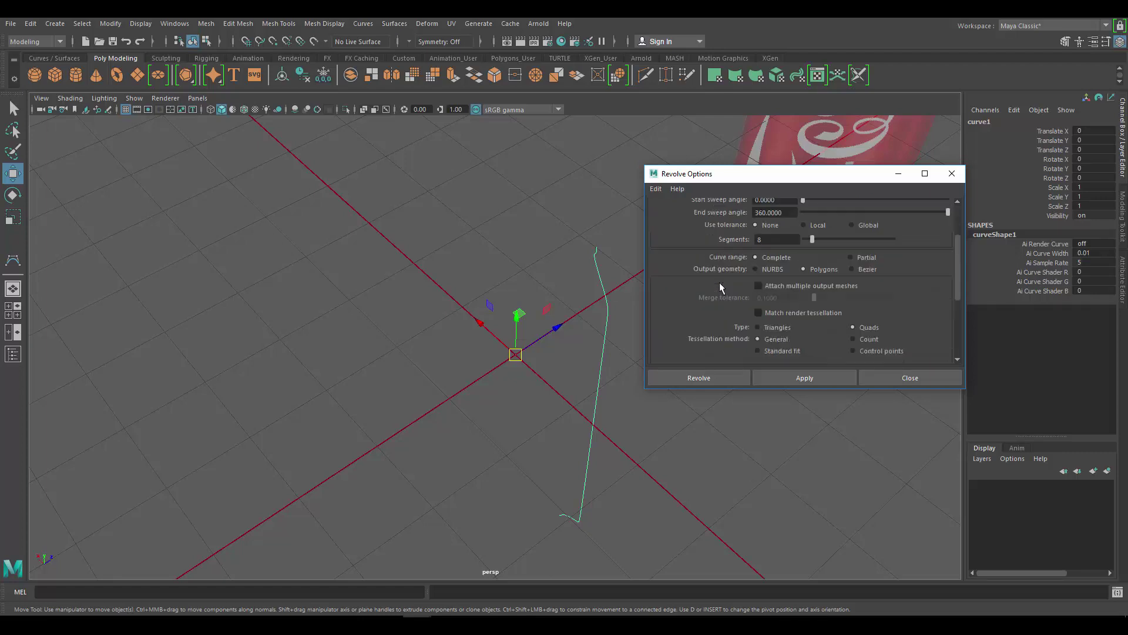
scroll(720, 285, "down", 4)
left_click(785, 379)
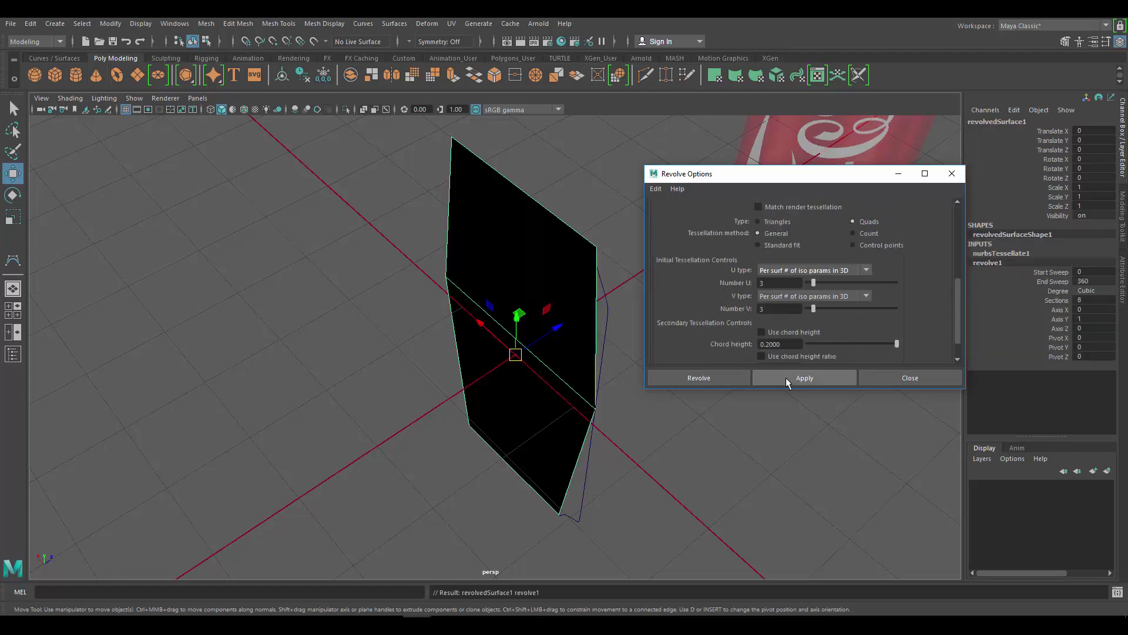
left_click(886, 374)
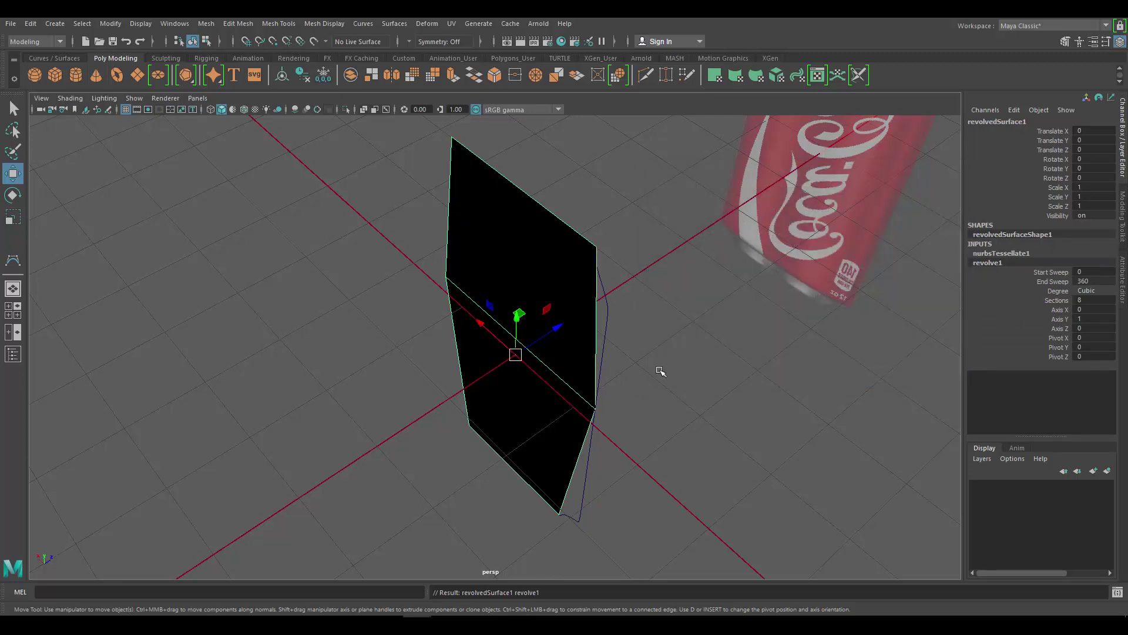
Expand the revolved mesh's nurbsTessellate1 attributes and set both U Number and V Number to 10
left_click_drag(685, 283, 662, 312, "alt")
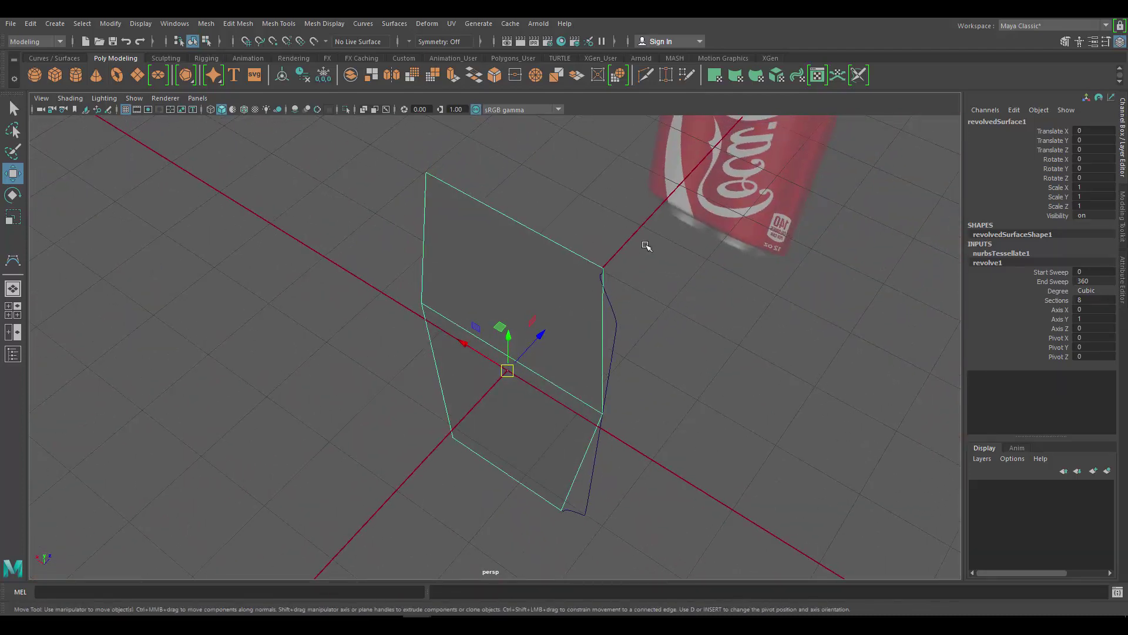
left_click(997, 253)
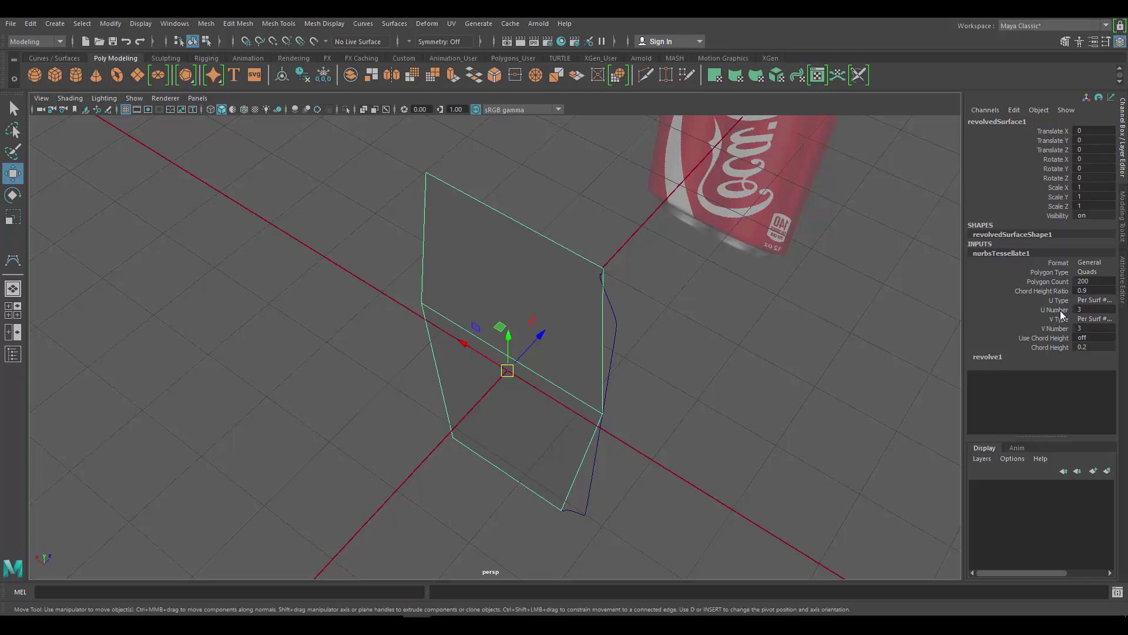
left_click(1077, 308)
key("Return")
left_click(1097, 326)
key("Return")
scroll(578, 302, "down", 5)
scroll(586, 261, "up", 5)
mouse_move(652, 297)
left_mouse_down("alt")
mouse_move(639, 278)
mouse_move(633, 290)
left_mouse_up("alt")
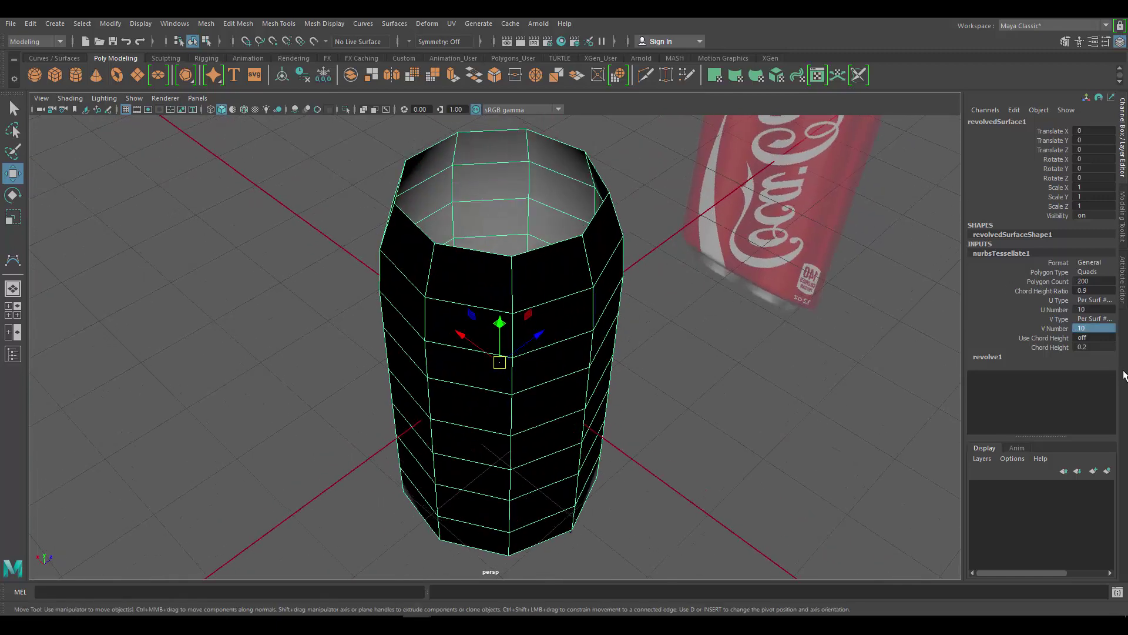
Raise the can mesh's tessellation V Number and U Number to 20 each
left_click(1098, 328)
type("20")
key("Return")
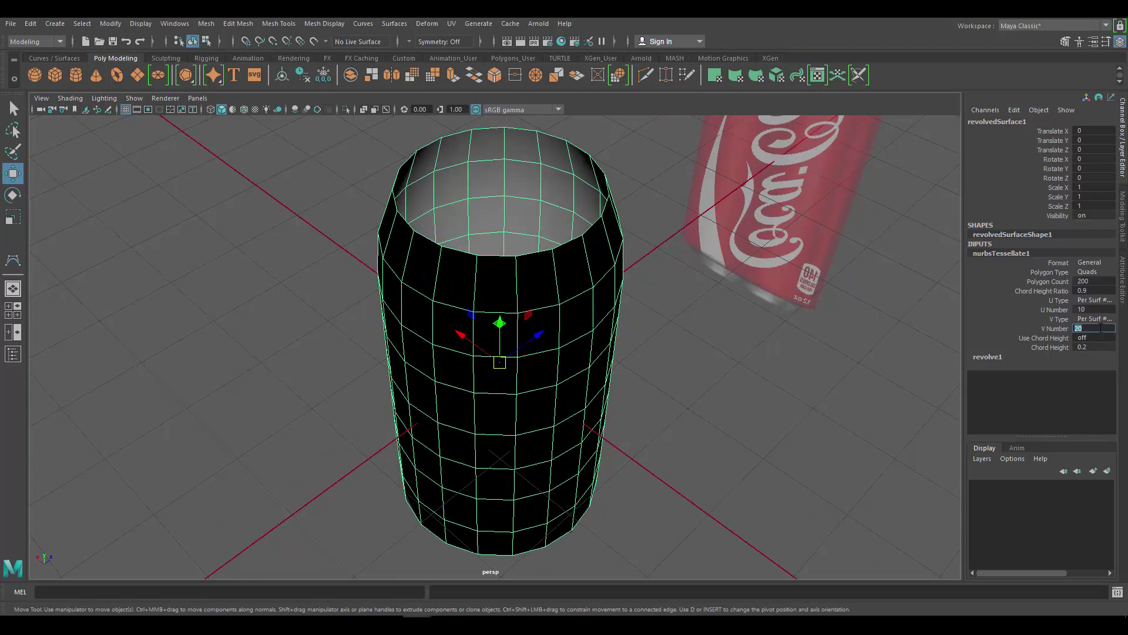
left_click(1100, 309)
type("20")
key("Return")
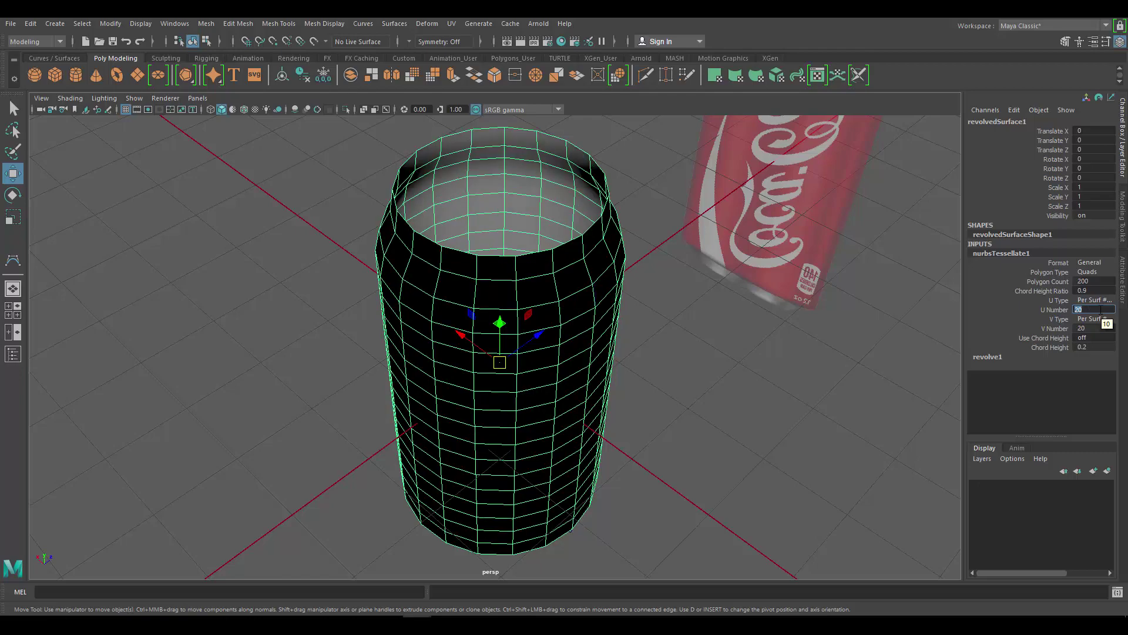
Refine the can mesh's tessellation by setting U Number to 50 and V Number to 30
left_click_drag(625, 250, 556, 146, "alt")
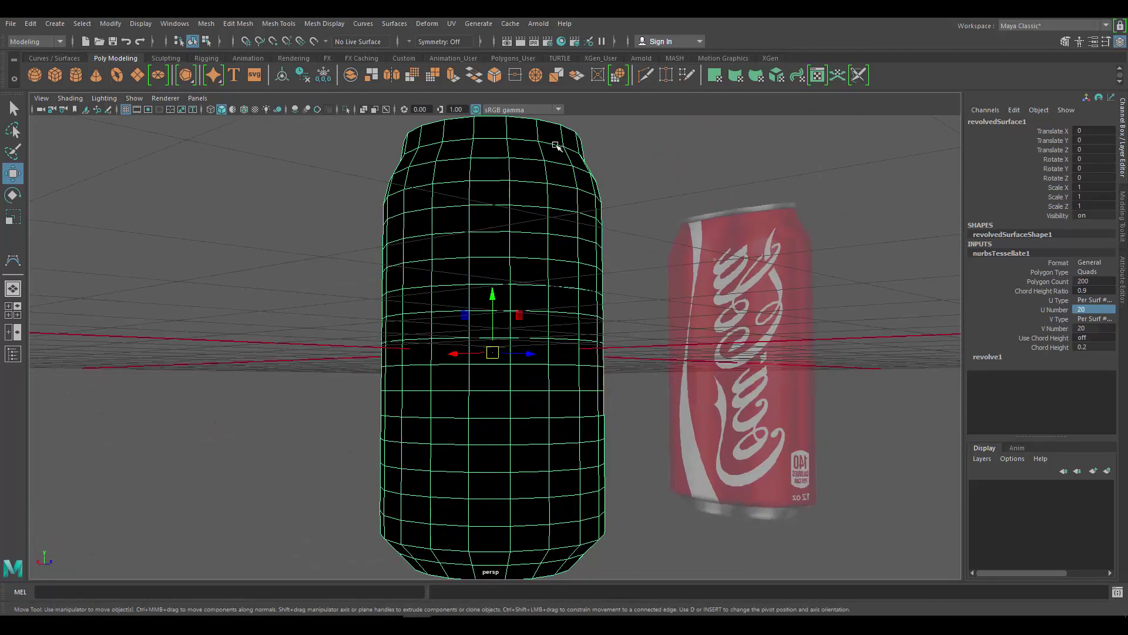
left_click(1094, 310)
type("50")
key("Return")
left_click_drag(566, 285, 540, 292, "alt")
double_click(1088, 328)
type("30")
key("Return")
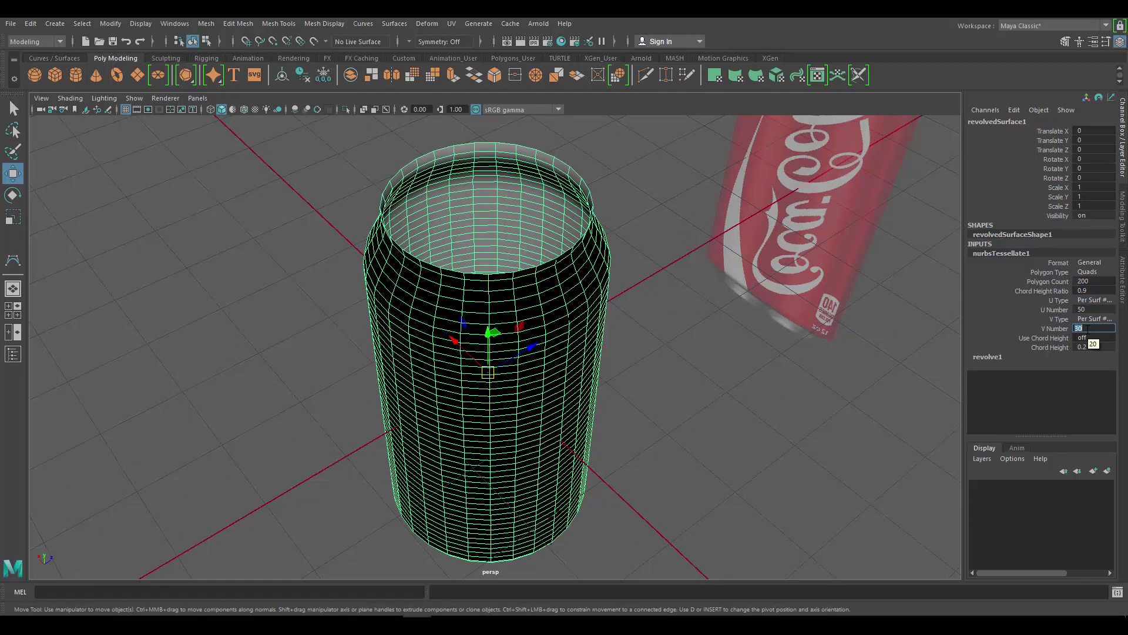
Check the mesh shading with the can deselected, then reselect it and reverse its normals
left_click_drag(647, 264, 680, 316, "alt")
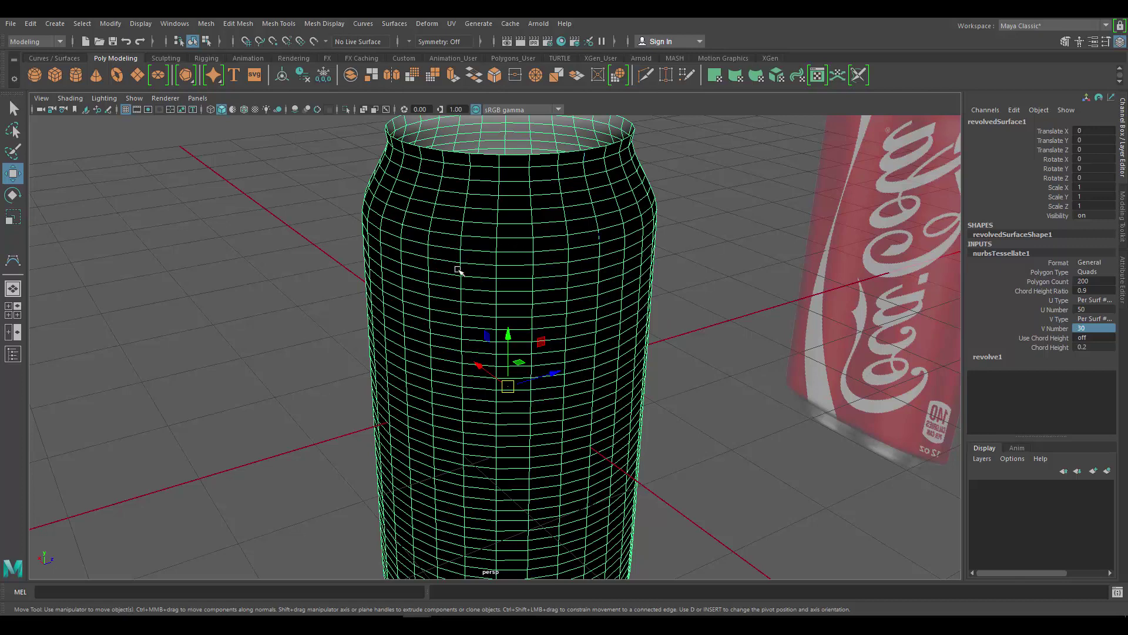
scroll(644, 247, "down", 5)
left_click_drag(645, 247, 650, 280, "alt")
left_click(628, 235)
middle_click_drag(565, 261, 568, 265, "alt")
scroll(567, 263, "up", 3)
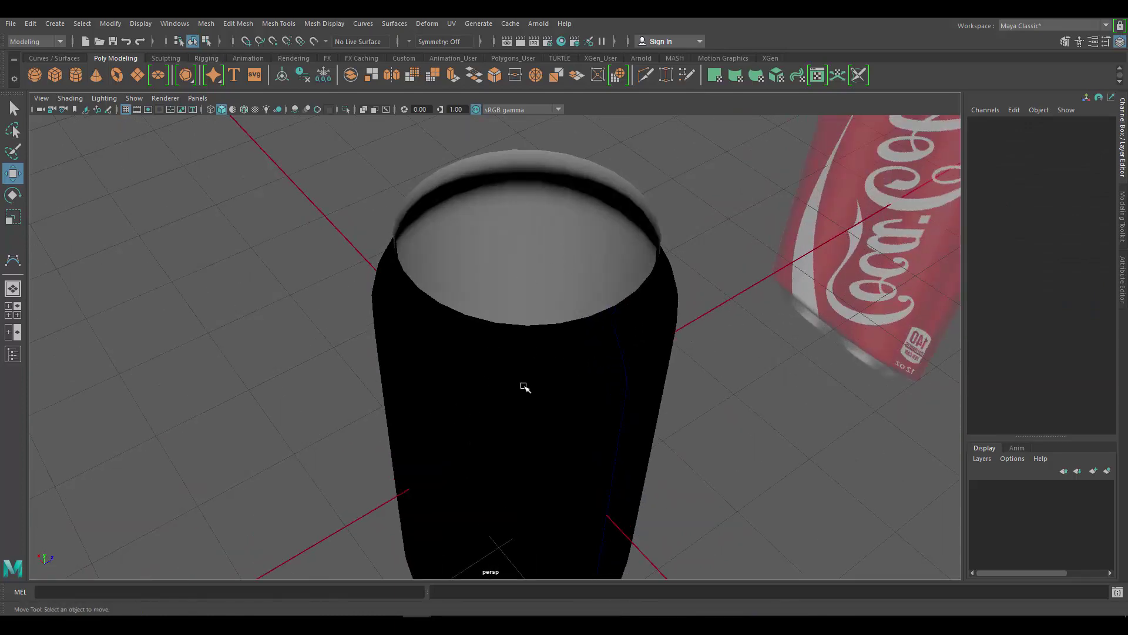
left_click(534, 198)
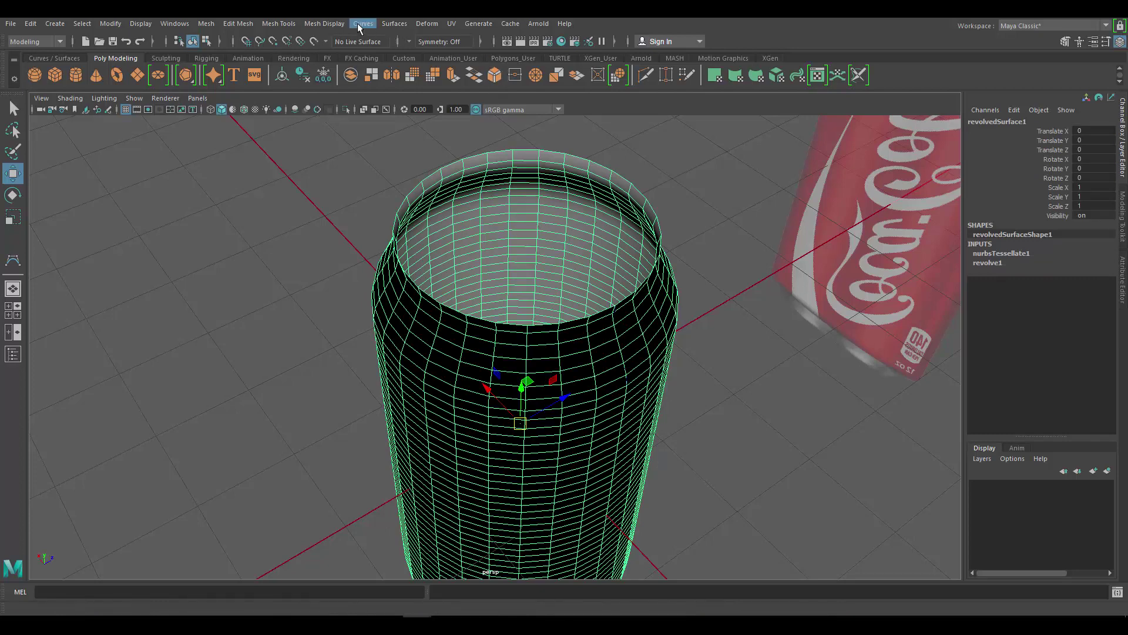
left_click(324, 24)
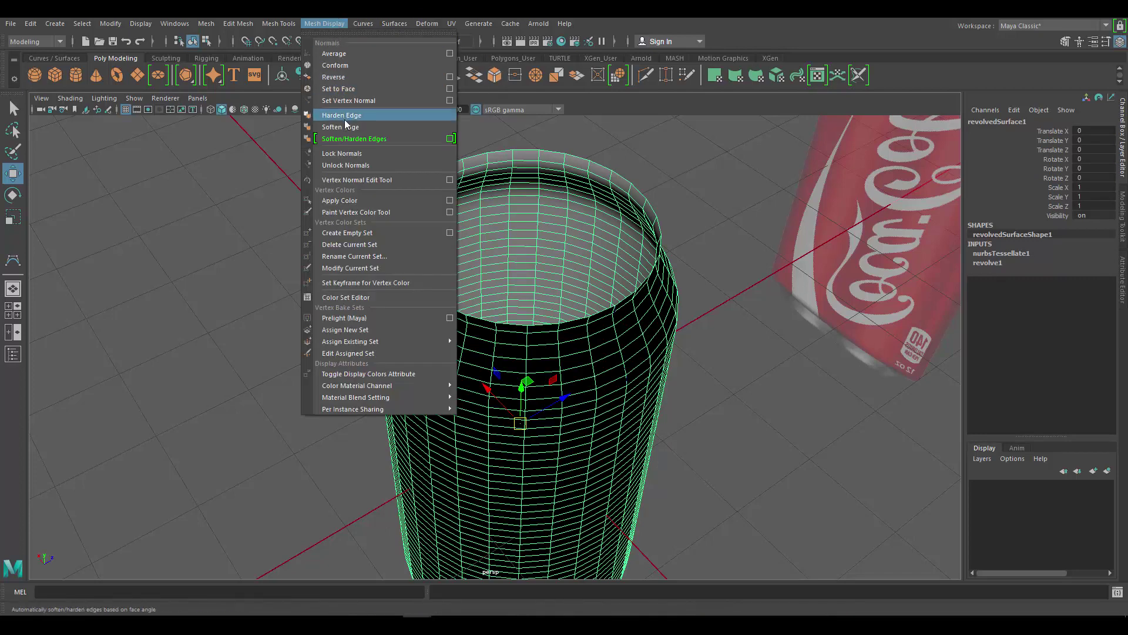
left_click(339, 77)
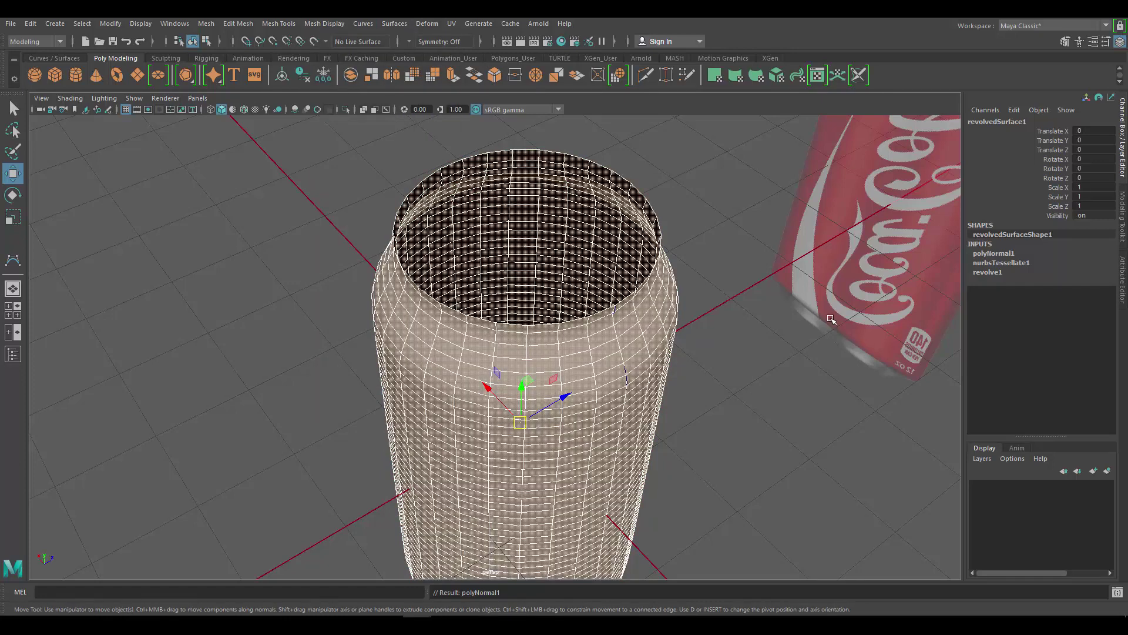
Examine the can's outer and inner shading with the reversed normals, with the mesh deselected
left_click(703, 264)
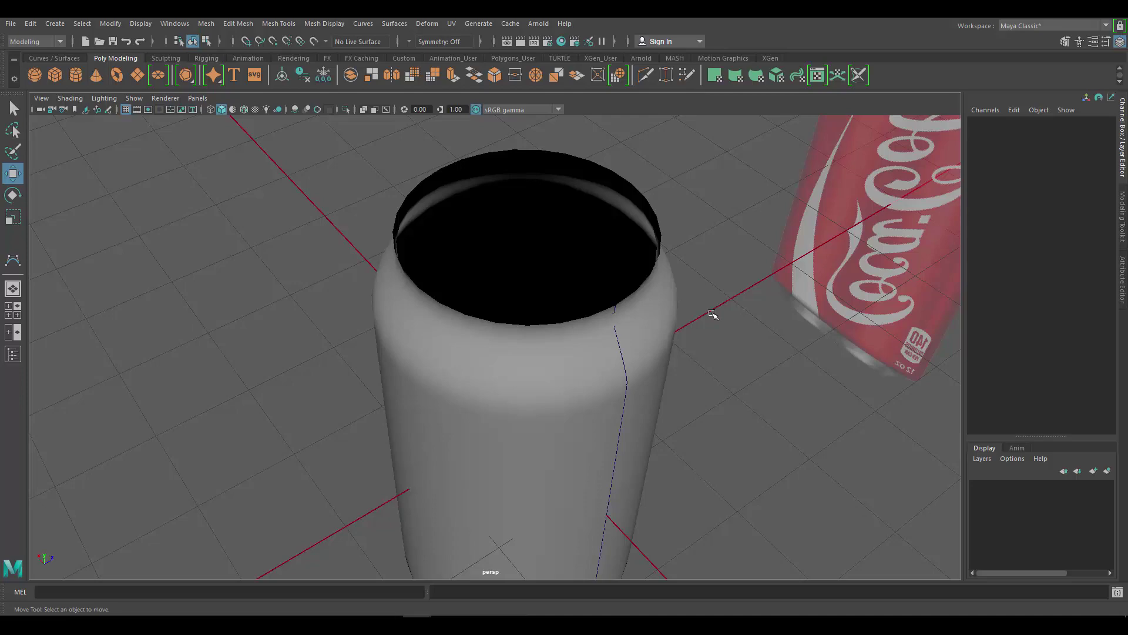
left_click_drag(706, 305, 630, 362, "alt")
scroll(627, 203, "up", 5)
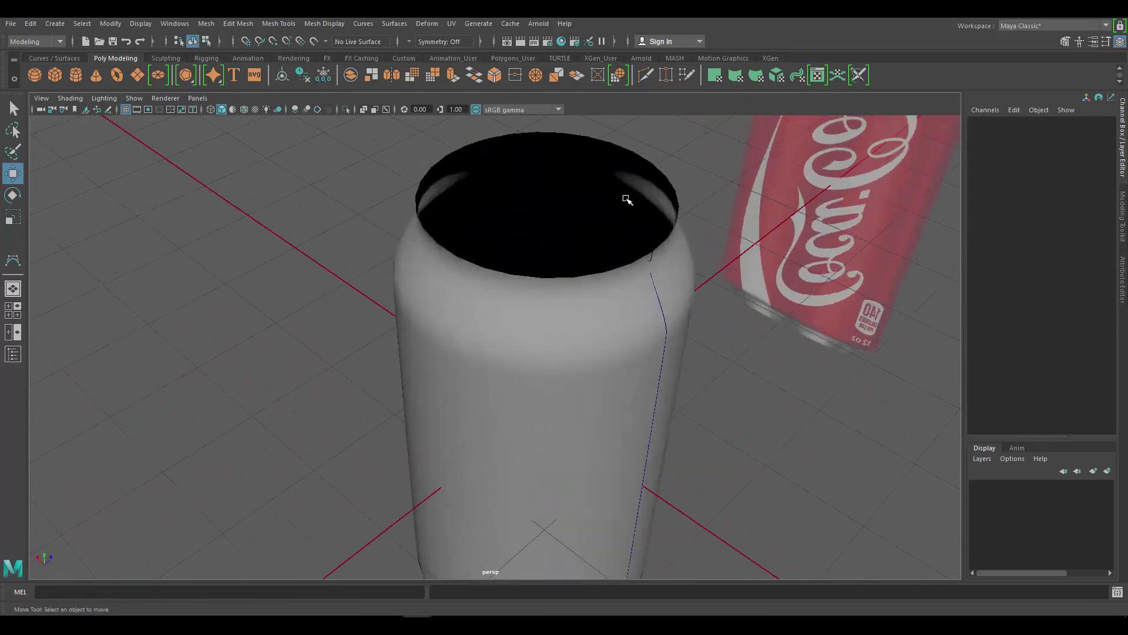
left_click(627, 200)
left_click_drag(673, 206, 506, 339, "alt")
left_click(684, 182)
left_click_drag(606, 316, 615, 353, "alt")
Select a border edge of the can's open bottom in edge mode and close the opening with Fill Hole
left_click(604, 240)
right_click(607, 222)
right_click(640, 253)
left_click(640, 192)
right_click_drag(638, 272, 668, 340, "alt")
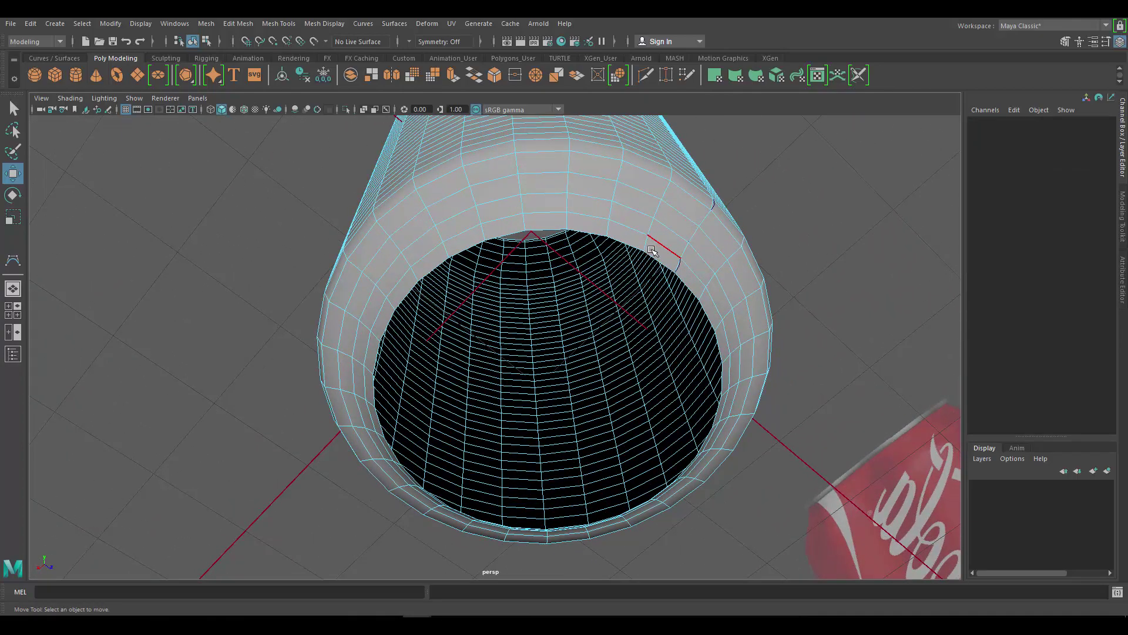
left_click(631, 247)
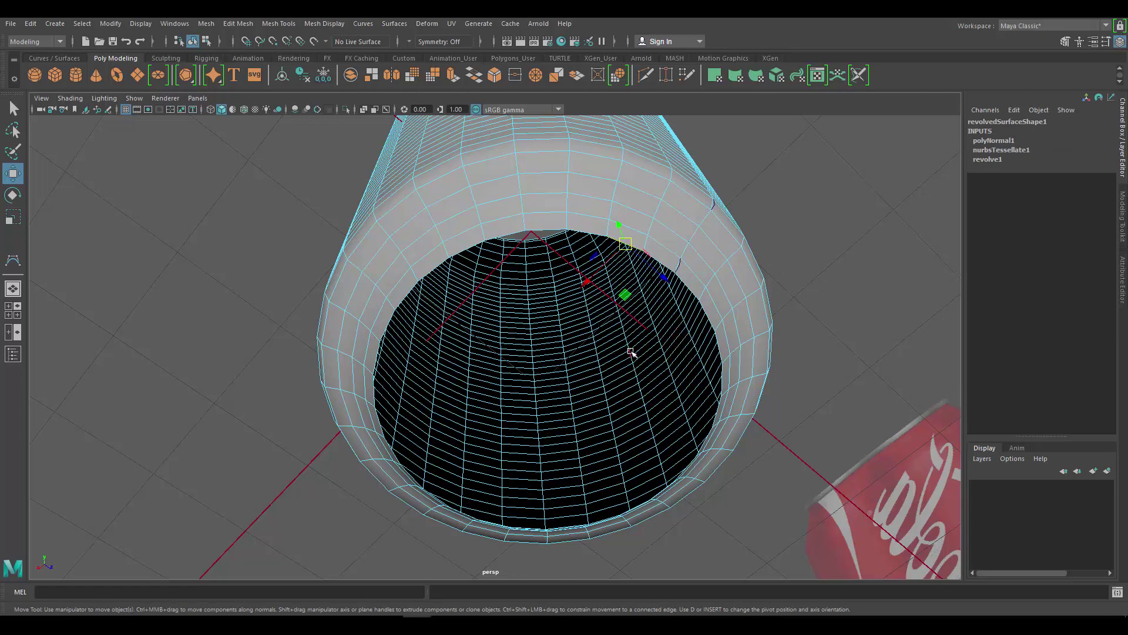
left_click(279, 24)
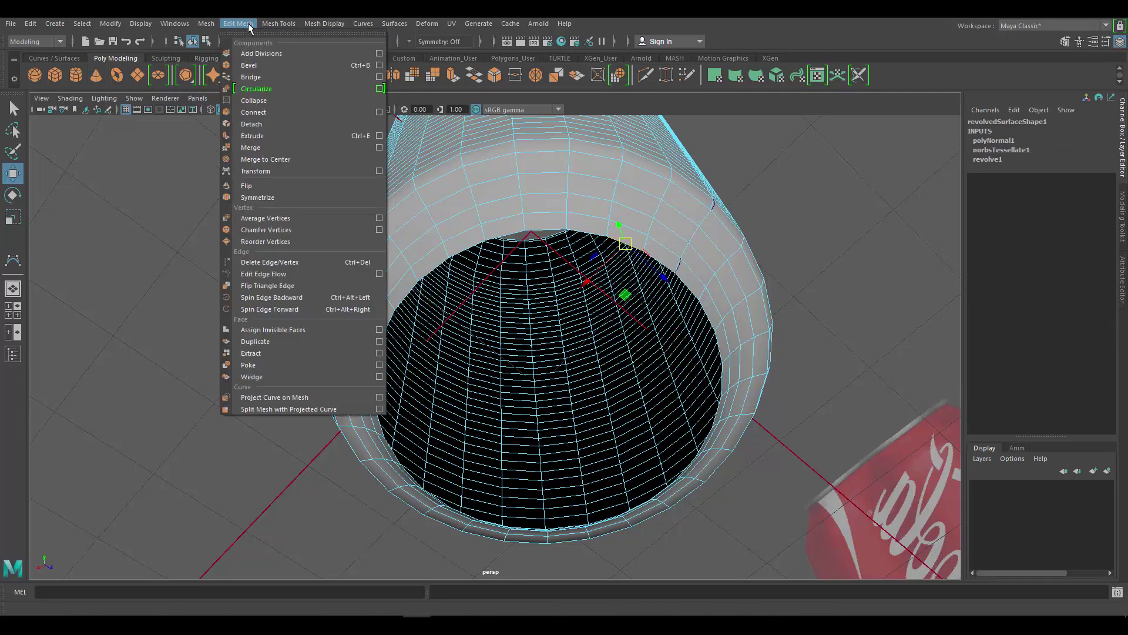
mouse_move(237, 23)
mouse_move(276, 23)
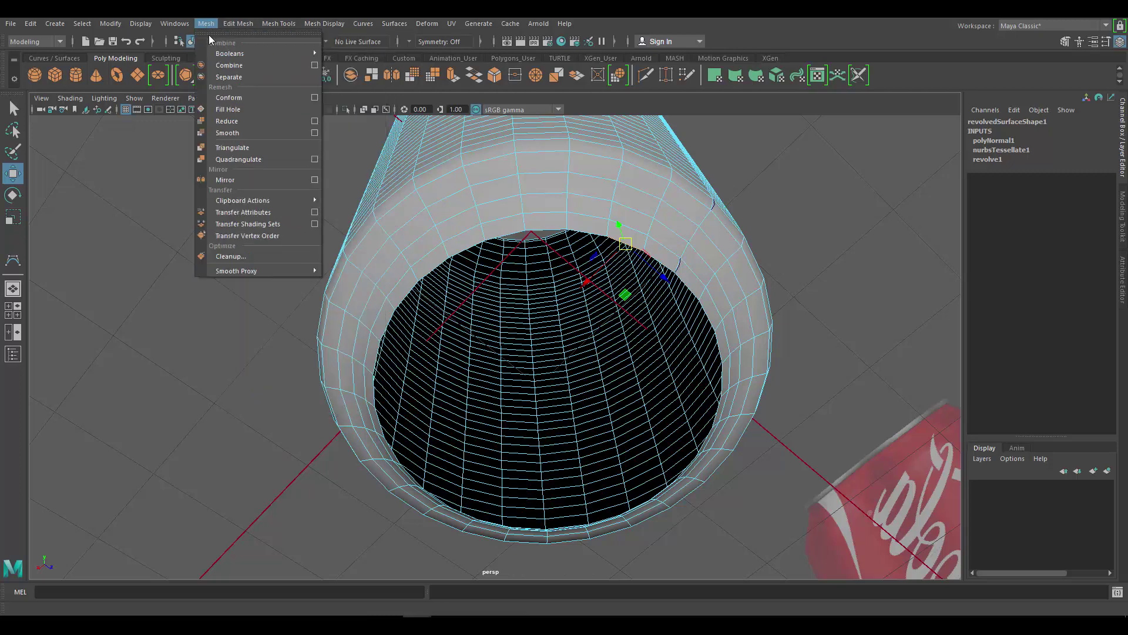
left_click(245, 109)
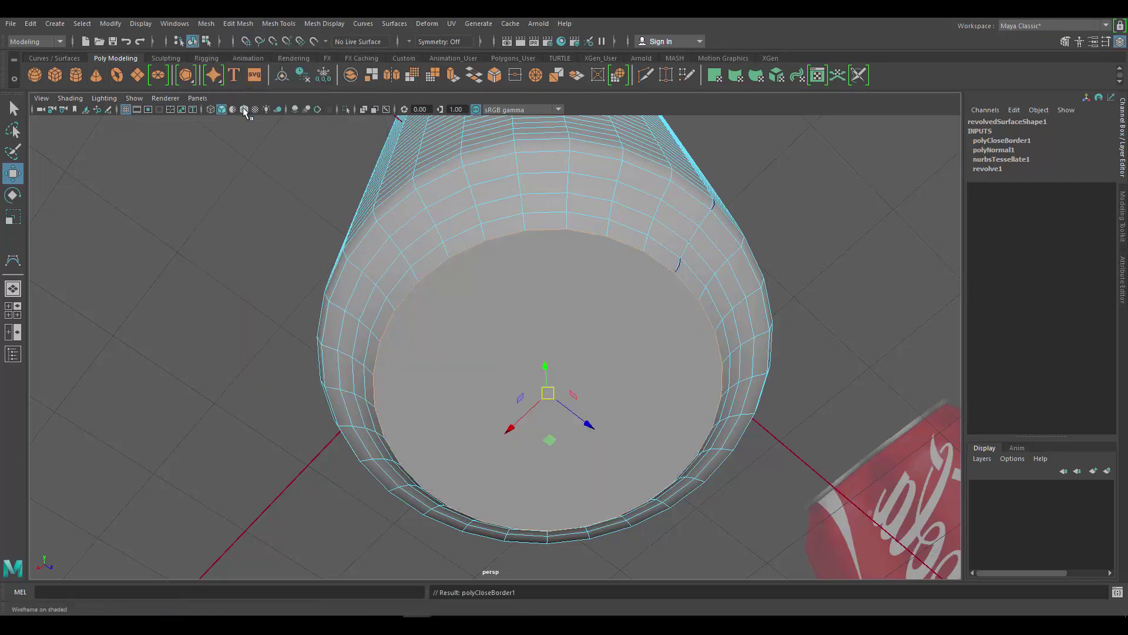
Select the face capping the can's bottom and apply Poke to divide it into triangles meeting at its centre
left_click_drag(645, 312, 715, 295, "alt")
left_click(682, 257)
right_click_drag(680, 257, 643, 329, "alt")
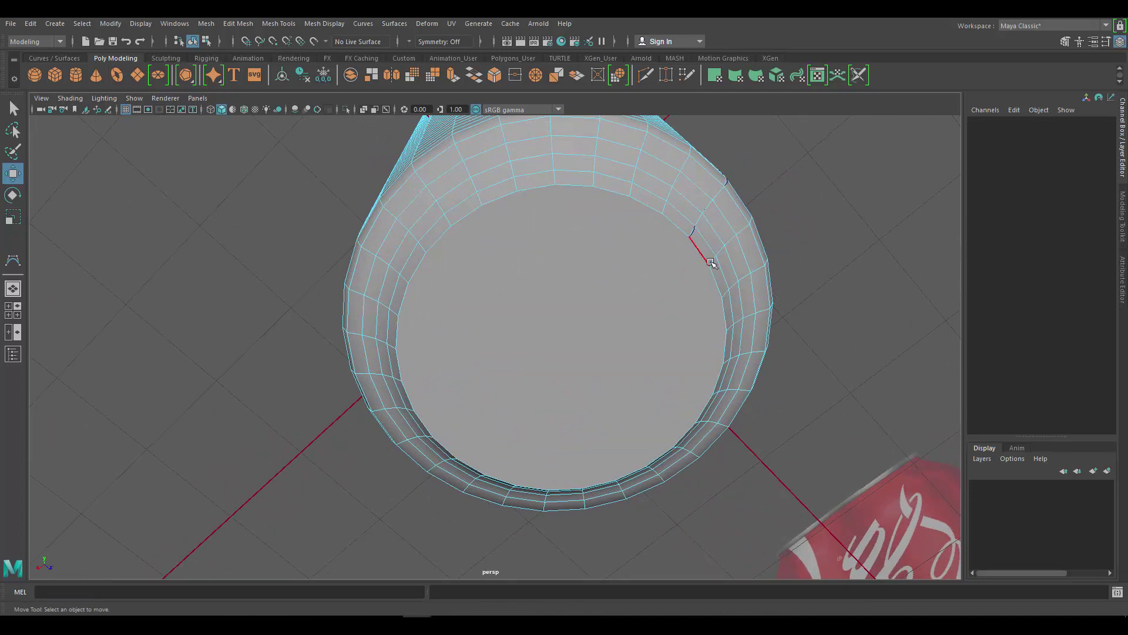
right_click(622, 191)
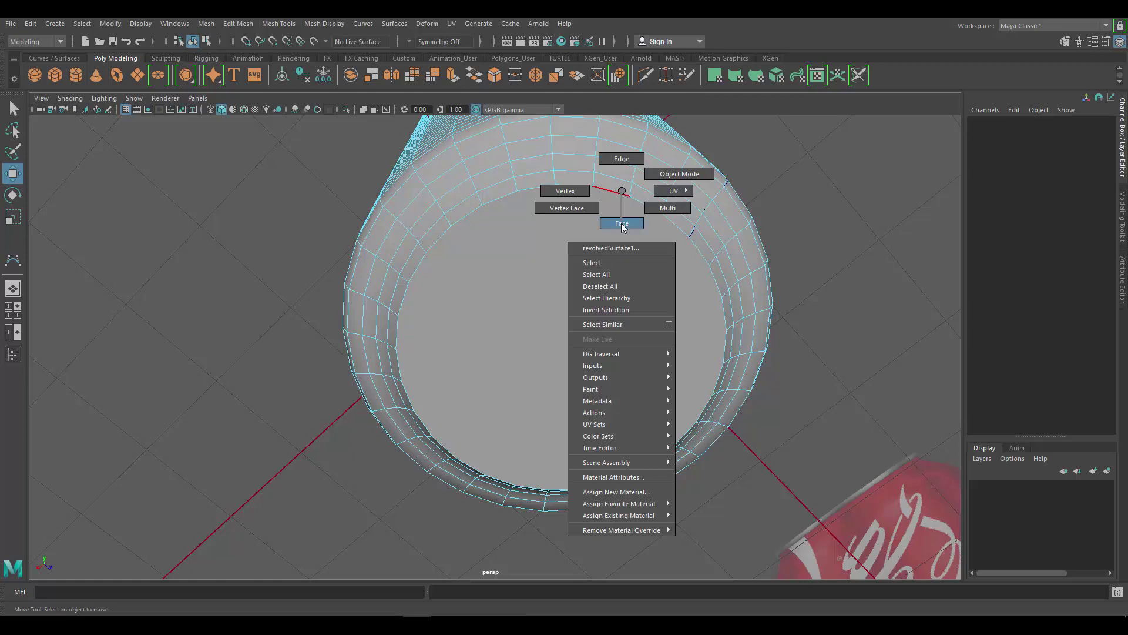
left_click(622, 224)
left_click(568, 302)
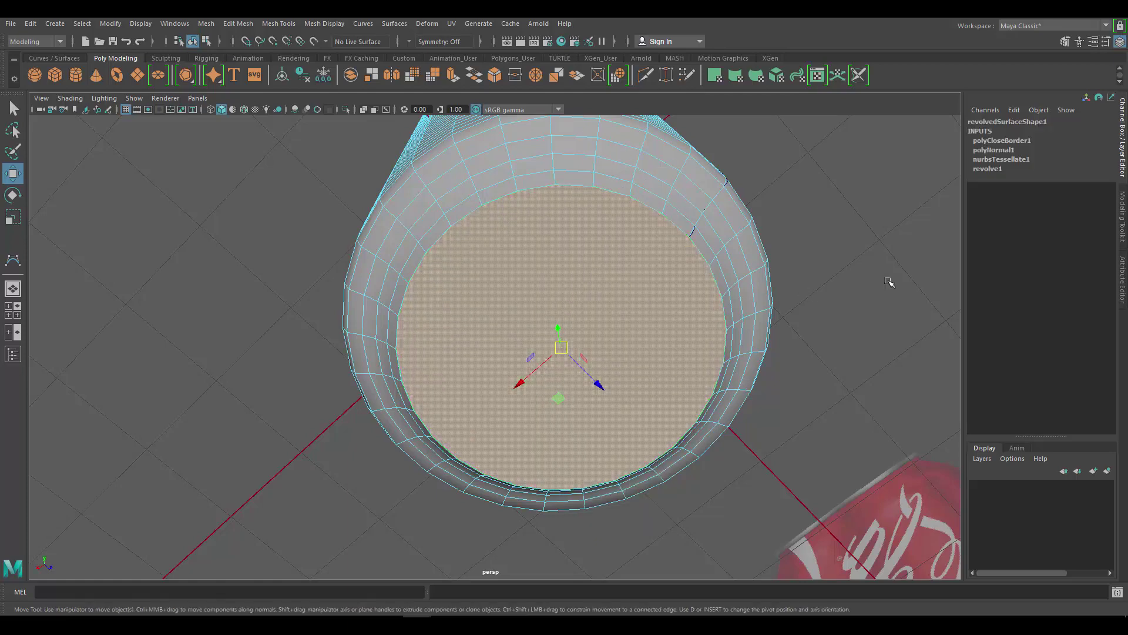
left_click(249, 25)
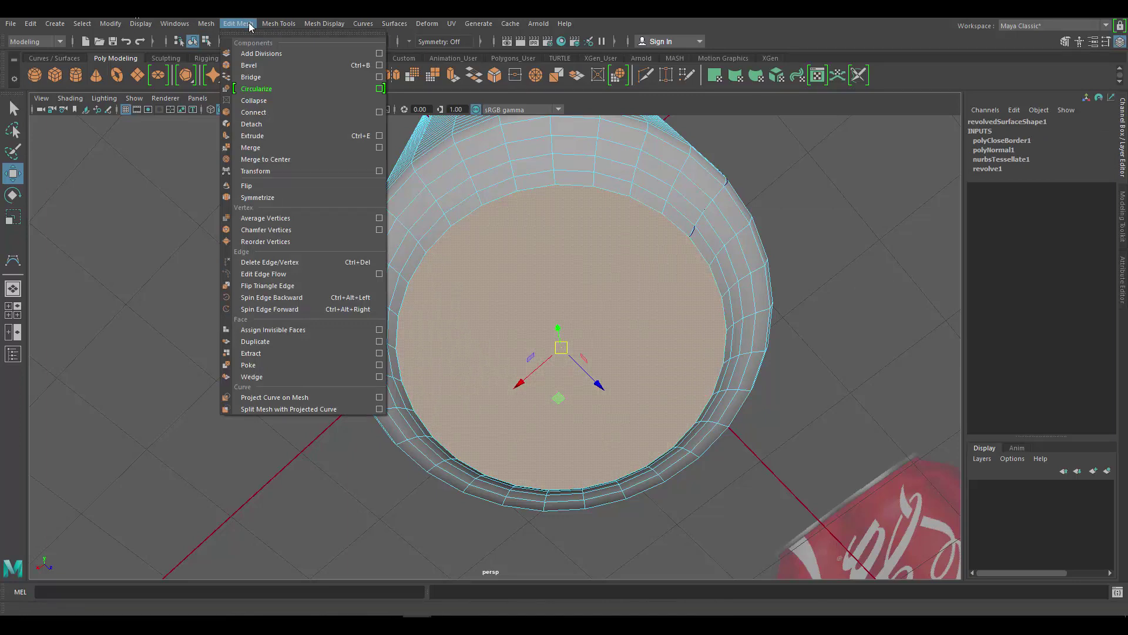
left_click(261, 368)
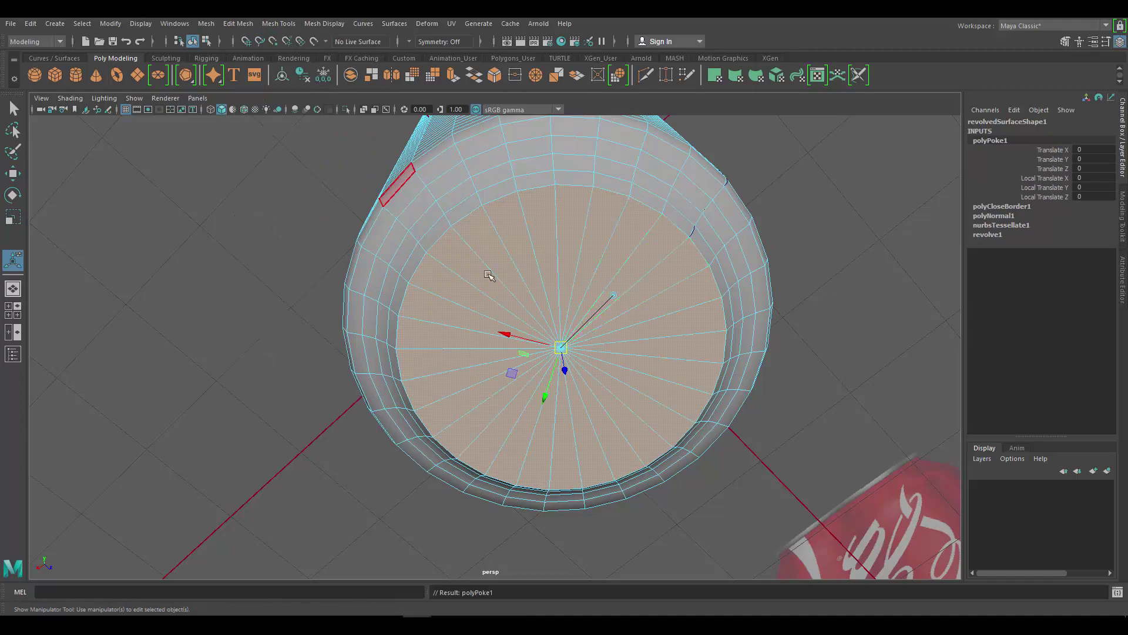
right_click(714, 181)
left_click(830, 172)
left_click_drag(640, 271, 592, 360, "alt")
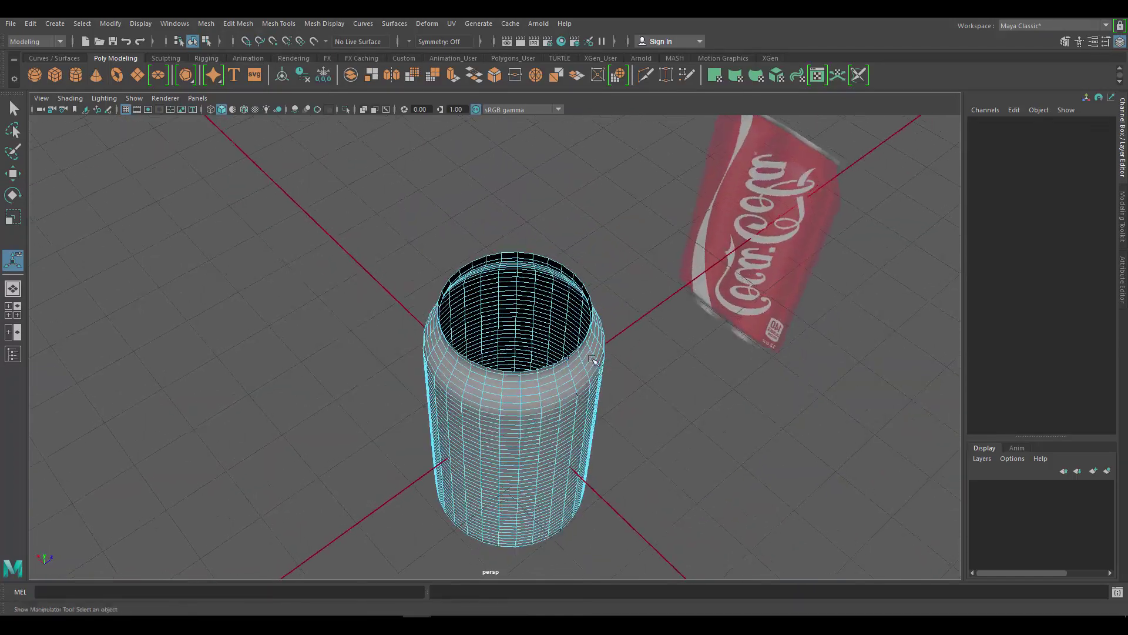
Select a border edge of the can's open top in edge mode and close the opening with Fill Hole
scroll(649, 217, "up", 3)
right_click(645, 227)
right_click_drag(646, 170, 647, 174)
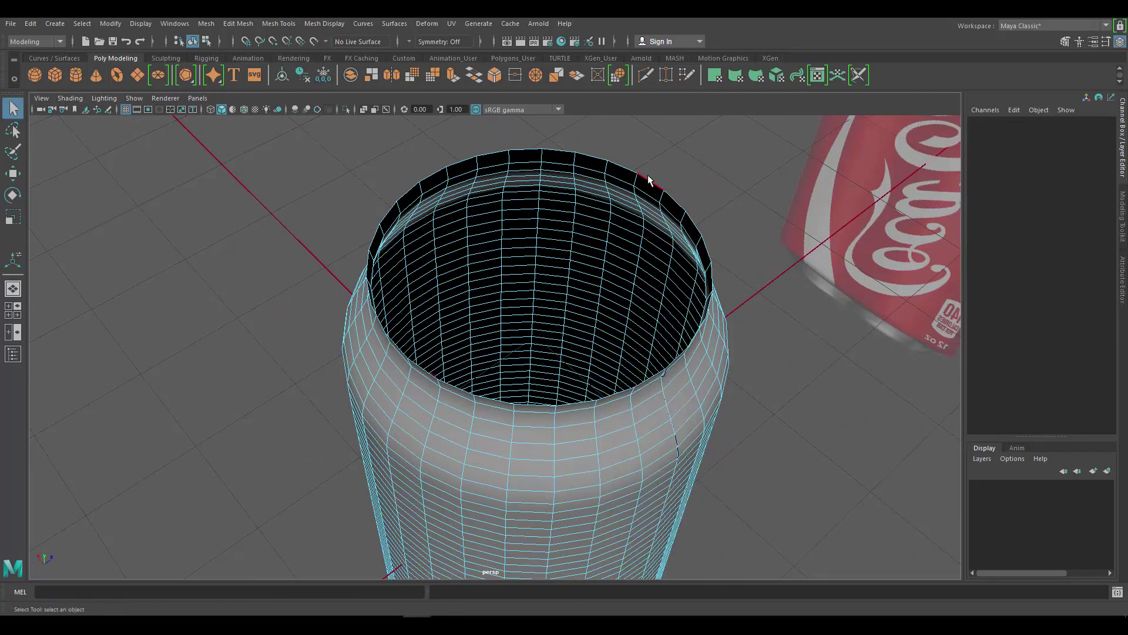
left_click(649, 178)
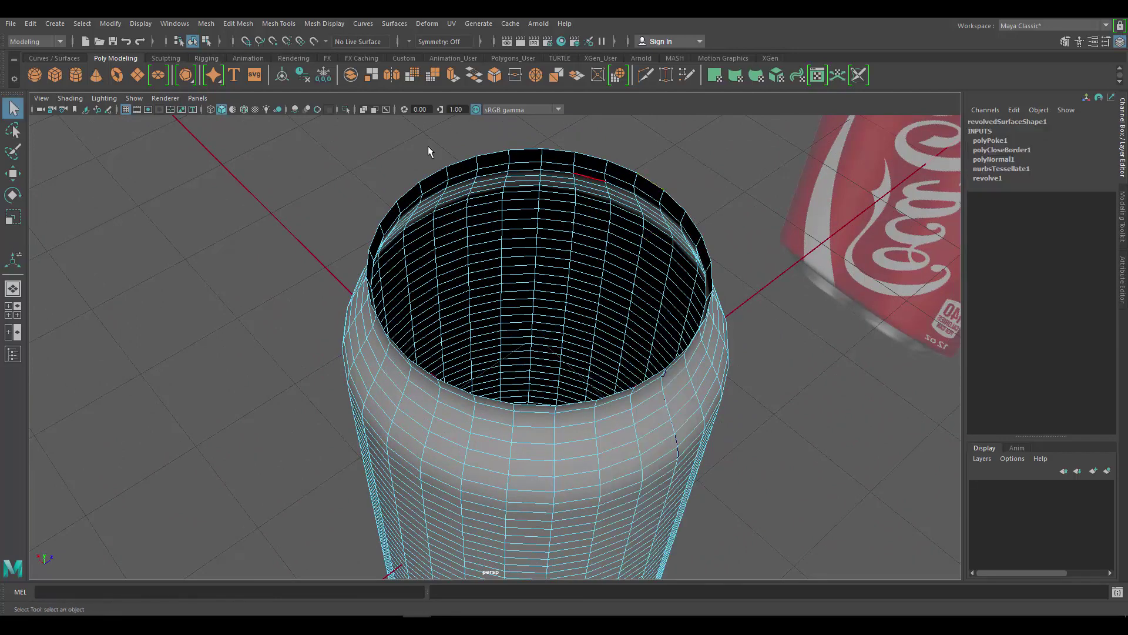
left_click(205, 23)
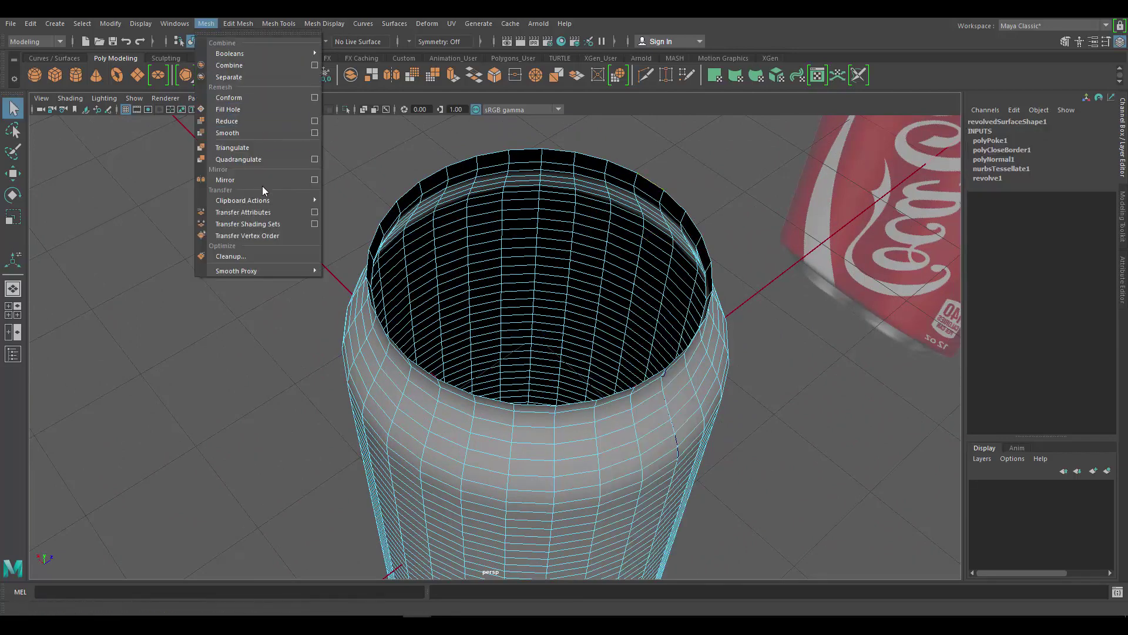
left_click(237, 110)
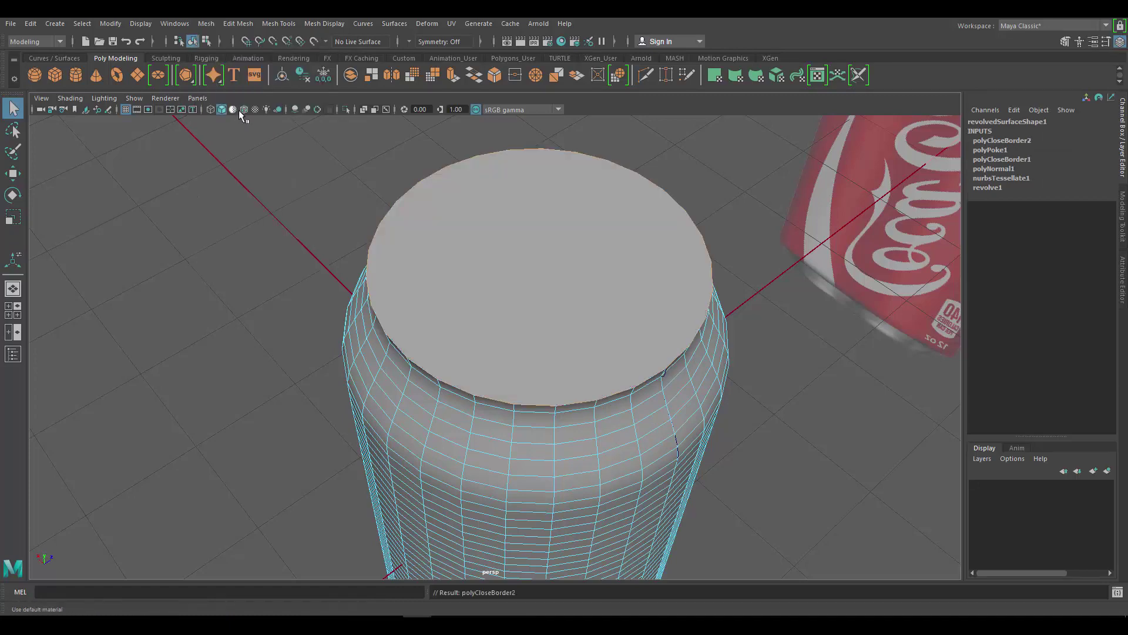
Poke the face capping the can's top into triangles meeting at its centre, then return the can to object mode
right_click(623, 195)
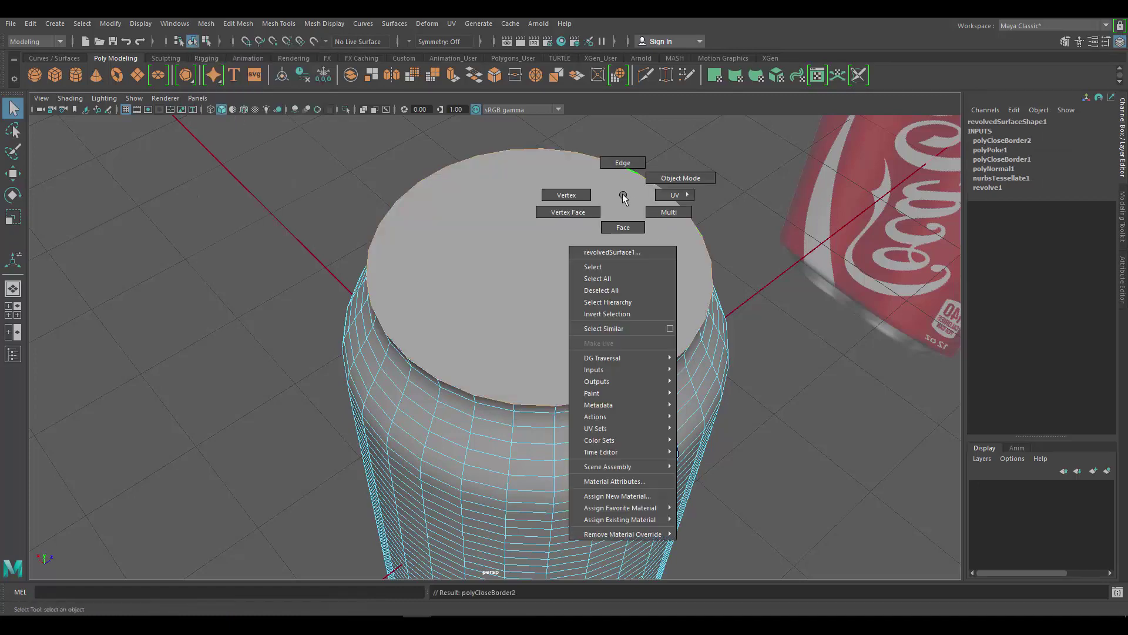
left_click(623, 226)
left_click(556, 242)
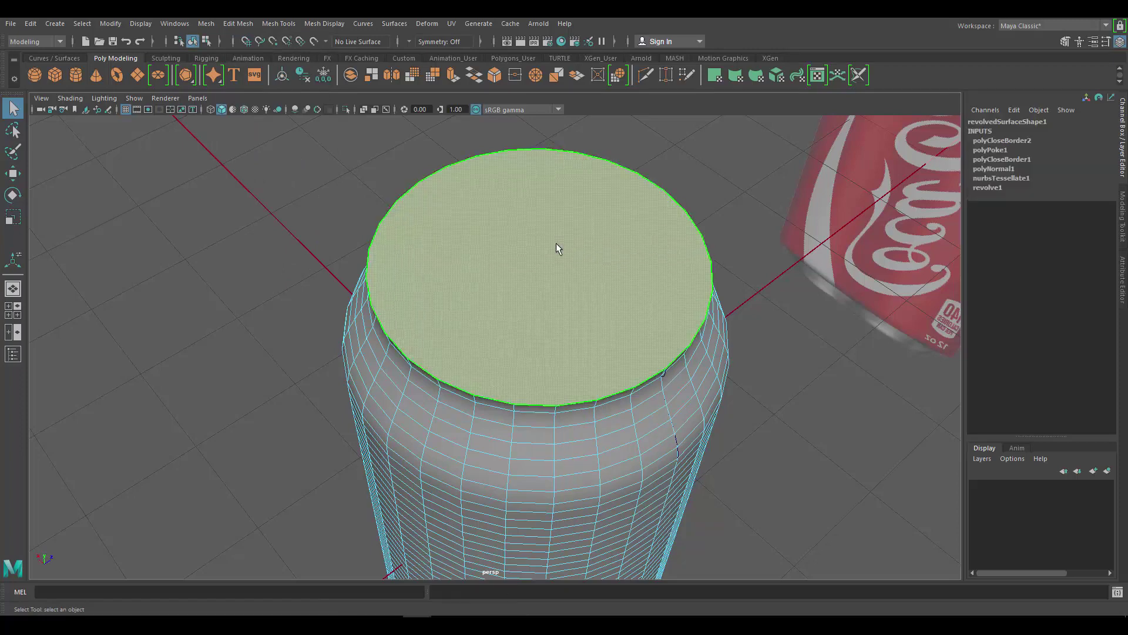
left_click(232, 23)
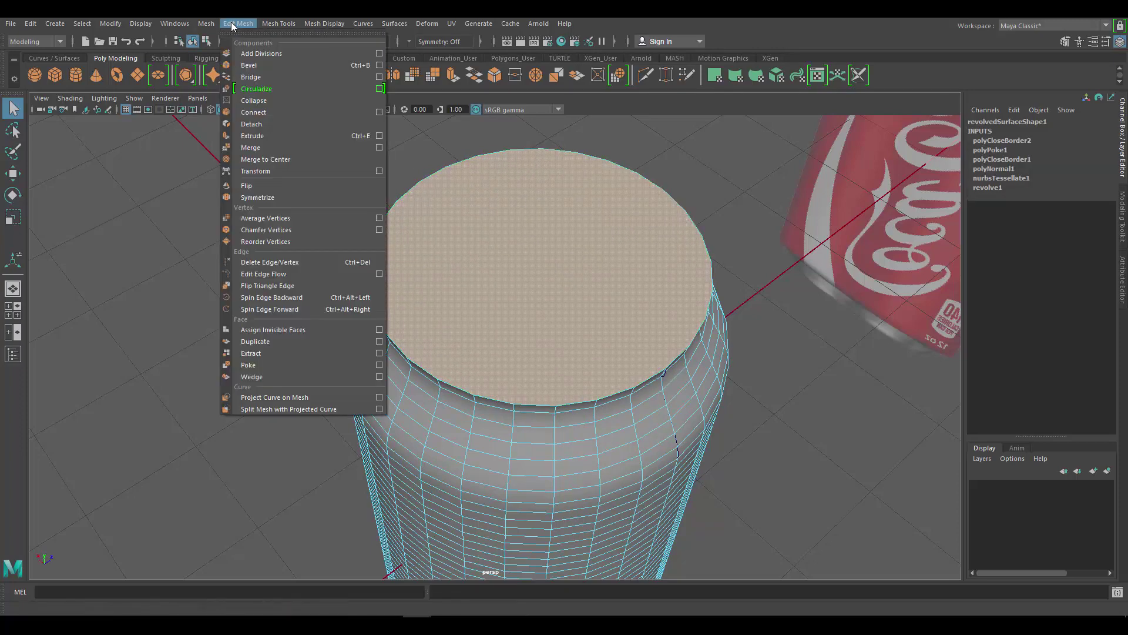
left_click(290, 366)
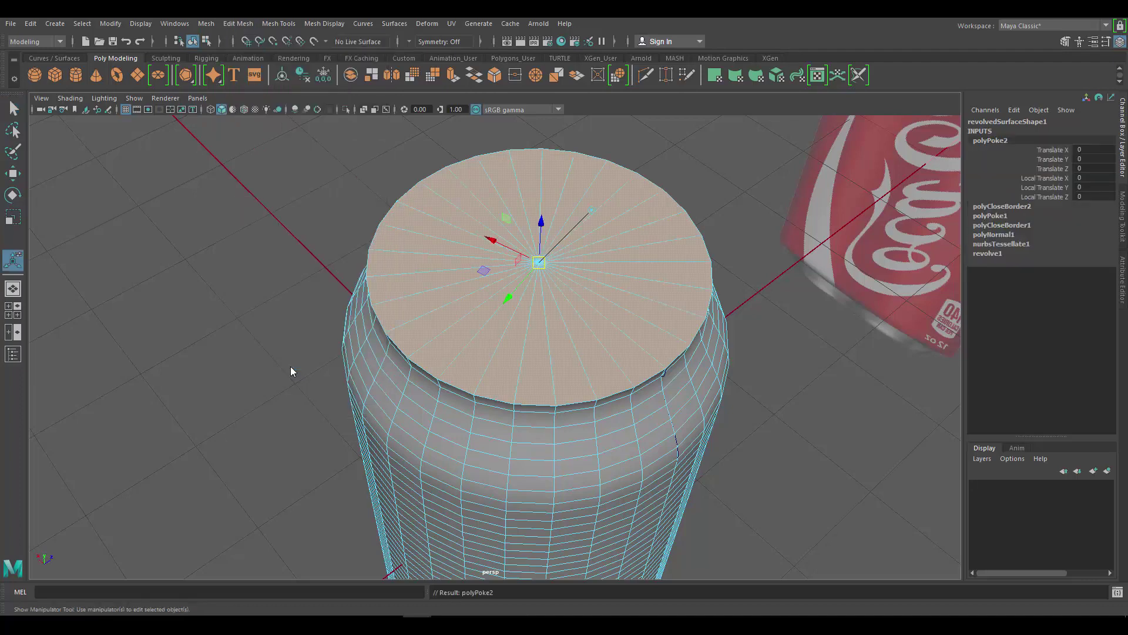
left_click(639, 301)
left_click(646, 297)
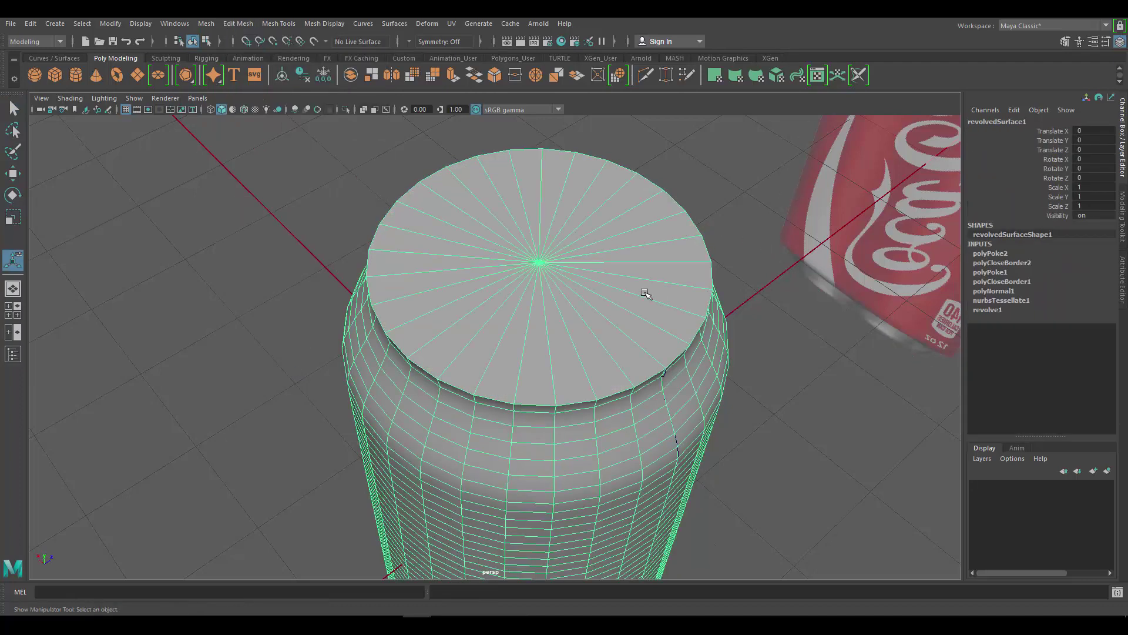
key("f")
scroll(605, 286, "up", 3)
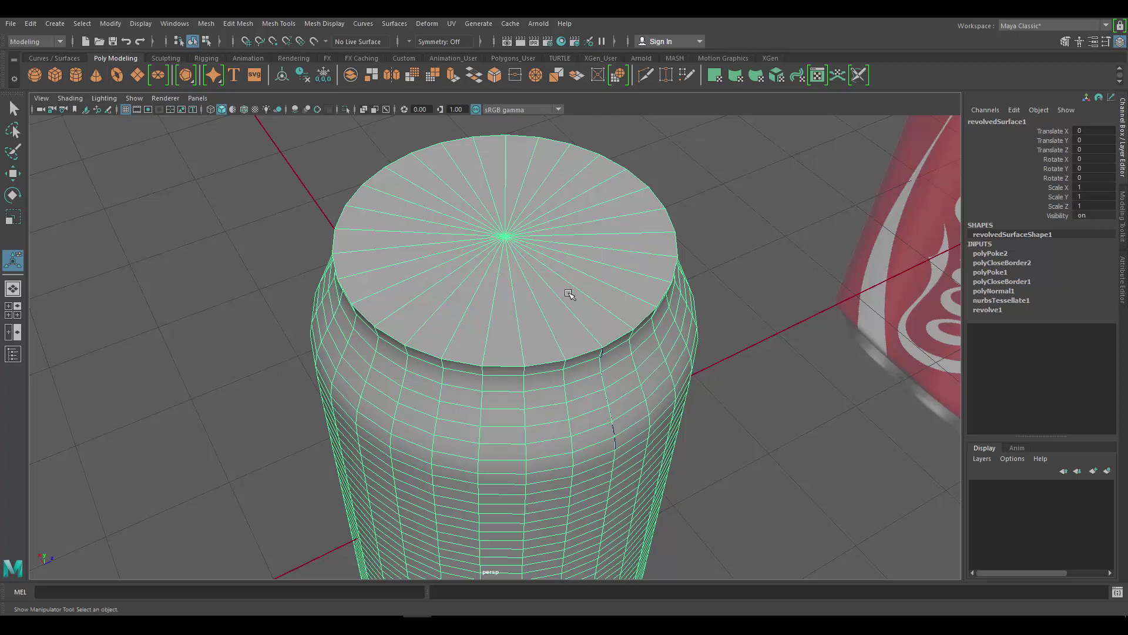
scroll(612, 285, "down", 5)
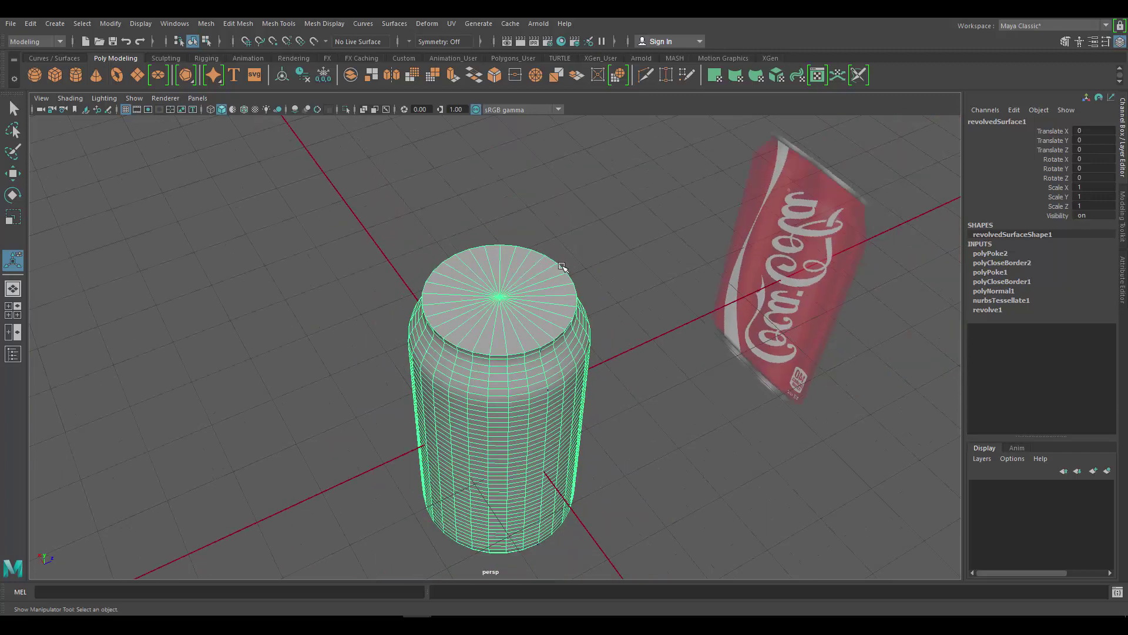
scroll(564, 259, "up", 4)
scroll(559, 271, "down", 3)
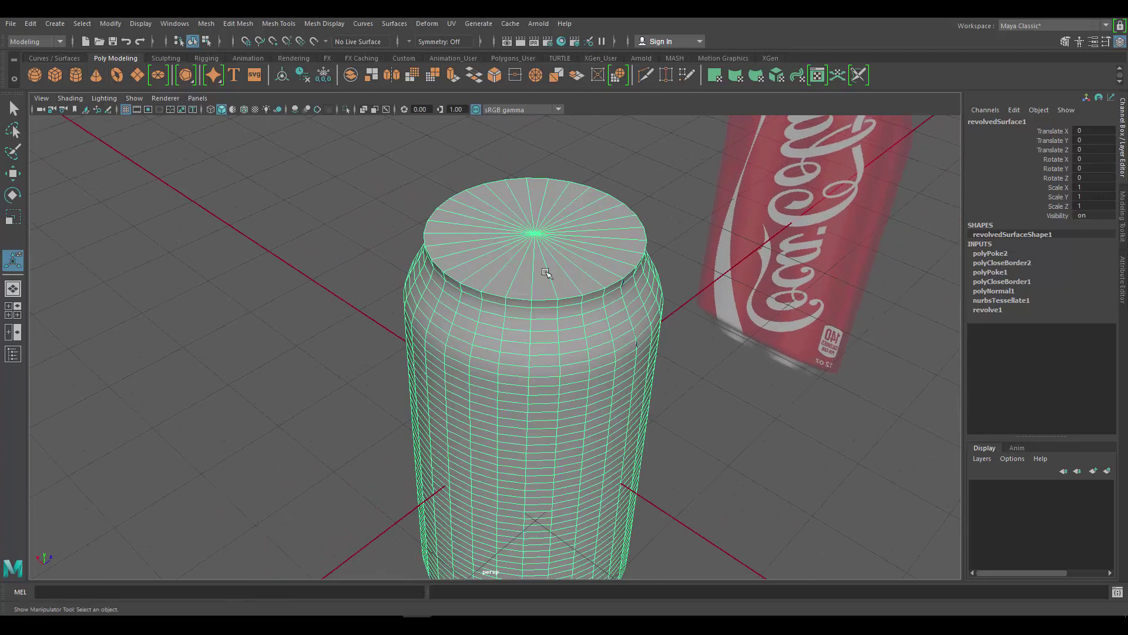
Import the photo of the can's lid as an image plane in the top view
key("space")
scroll(339, 221, "down", 5)
scroll(341, 222, "up", 3)
left_click(384, 180)
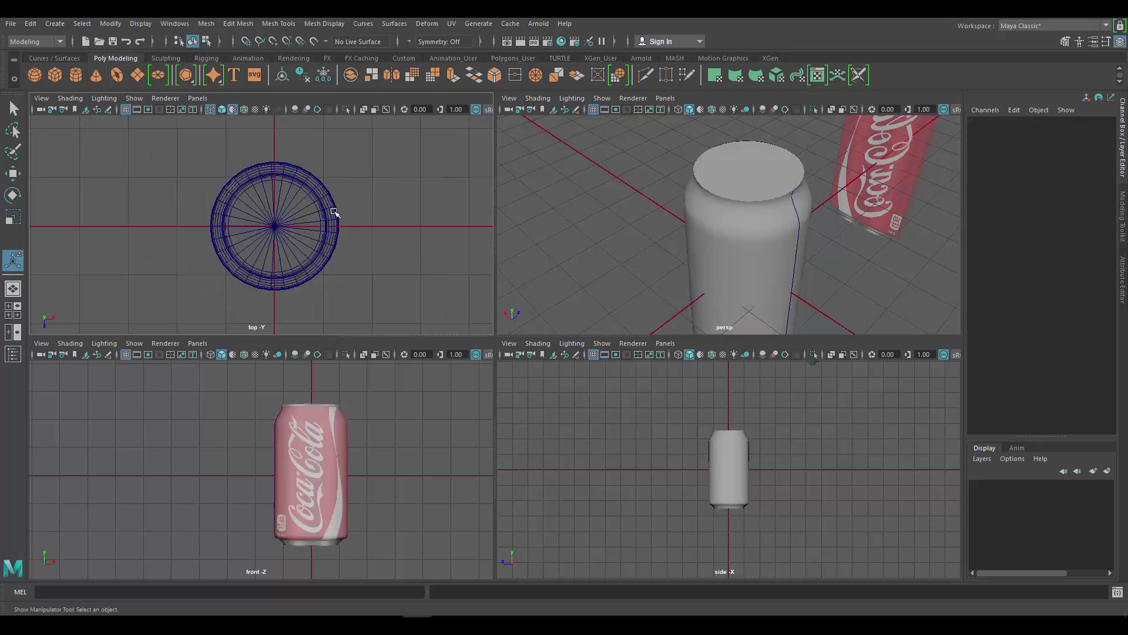
left_click(42, 98)
mouse_move(89, 361)
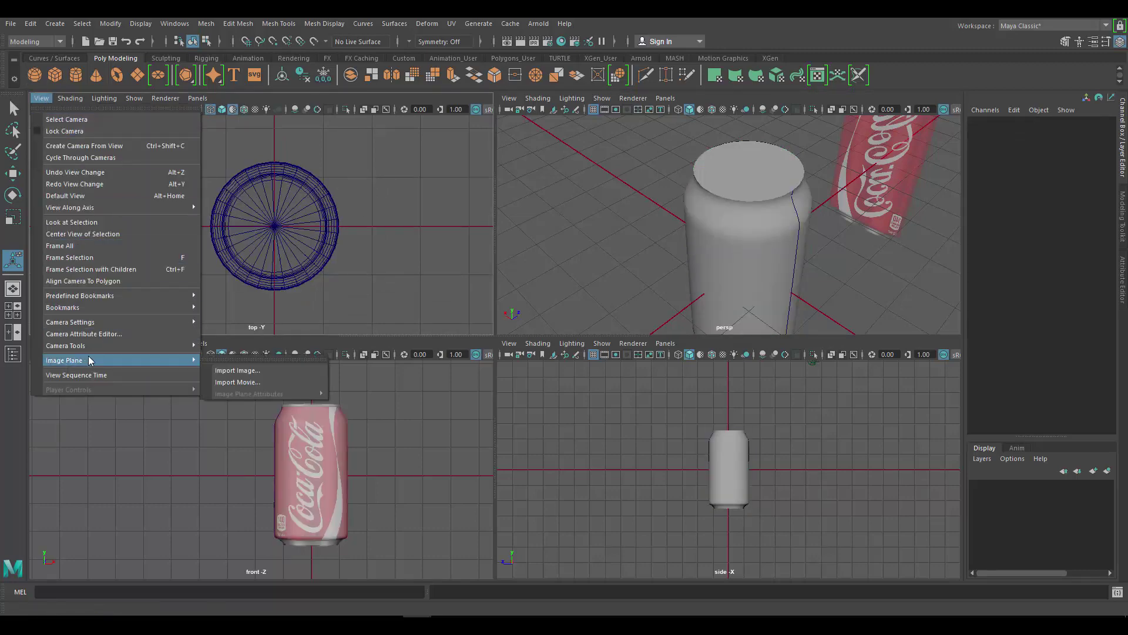
left_click(232, 368)
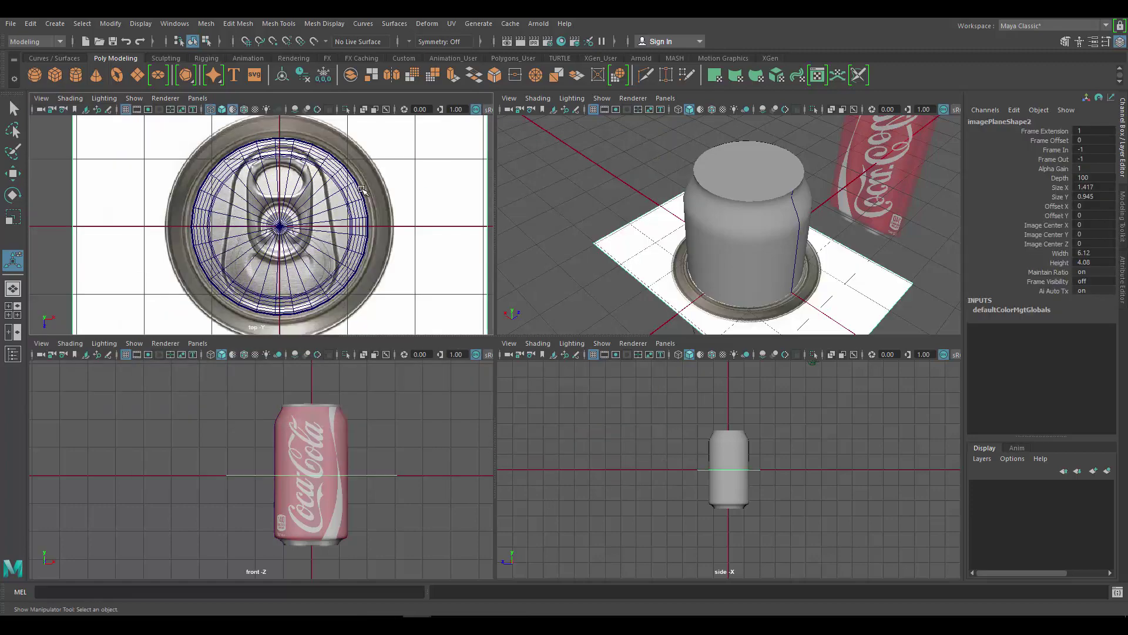
scroll(360, 189, "down", 5)
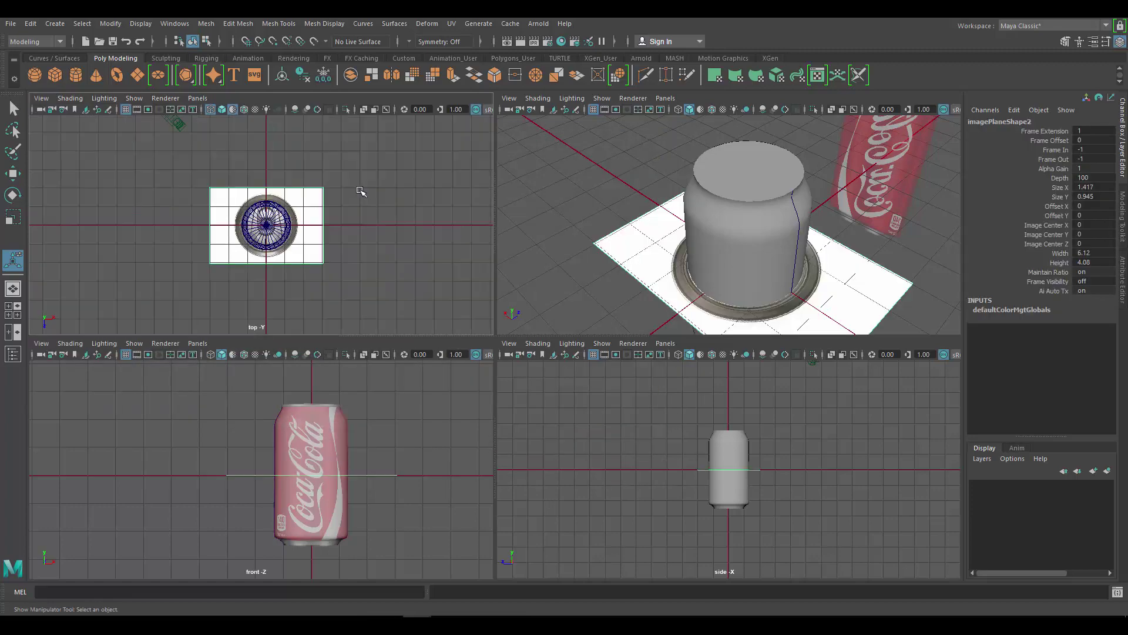
scroll(359, 189, "up", 3)
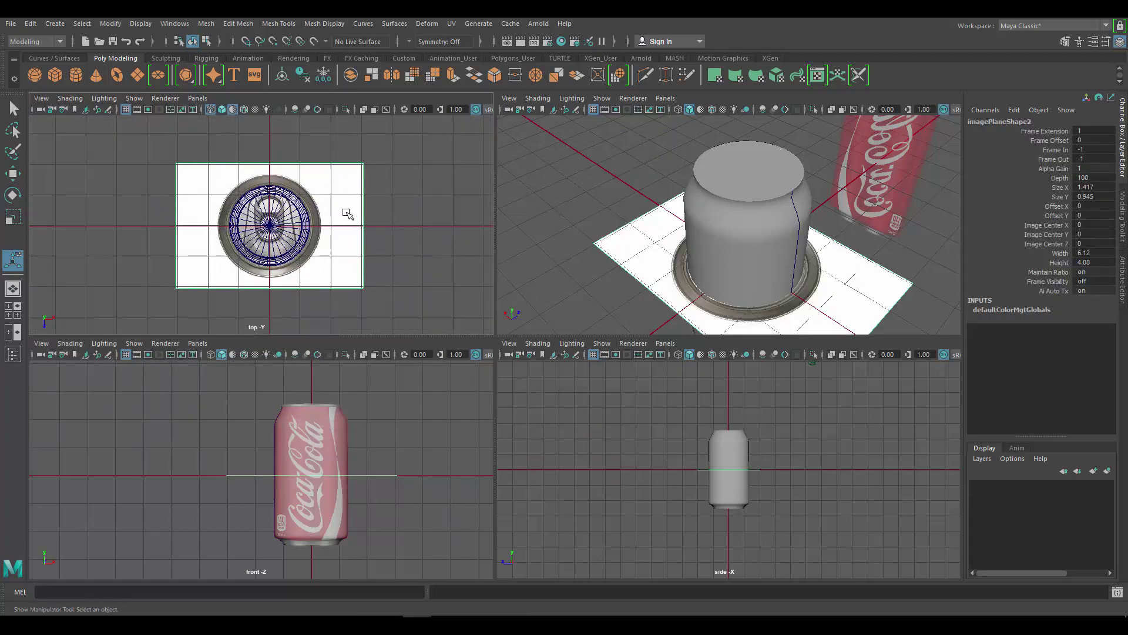
scroll(345, 194, "up", 2)
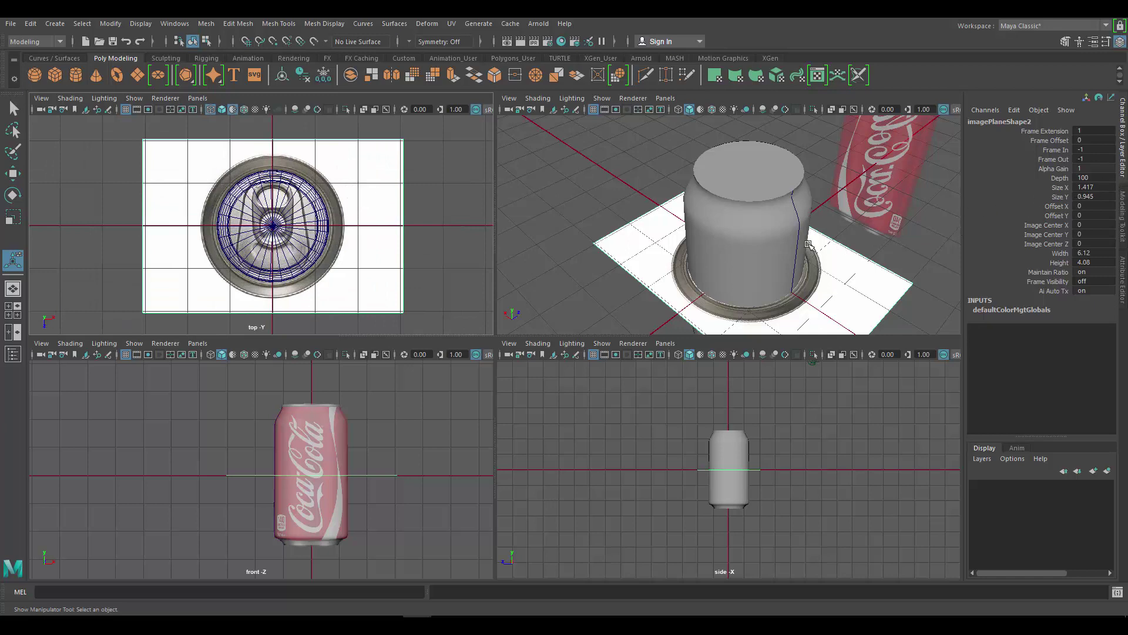
Set the lid image plane's Alpha Gain to 0.3 and deselect it
left_click(1084, 168)
type(".5")
key("Return")
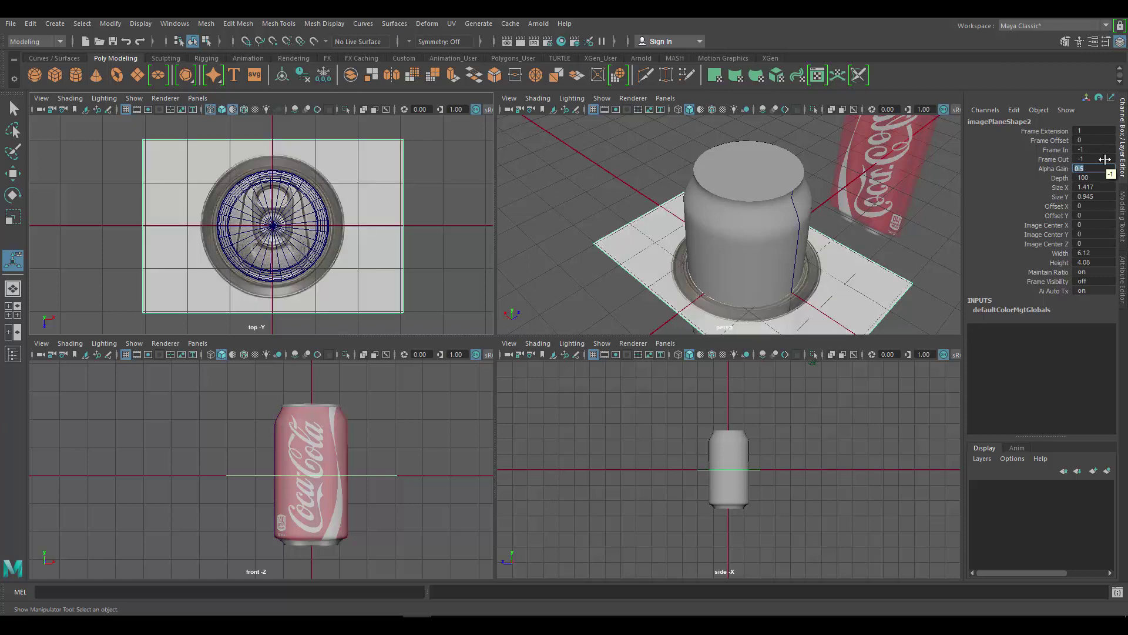
type(".3")
key("Return")
left_click(615, 200)
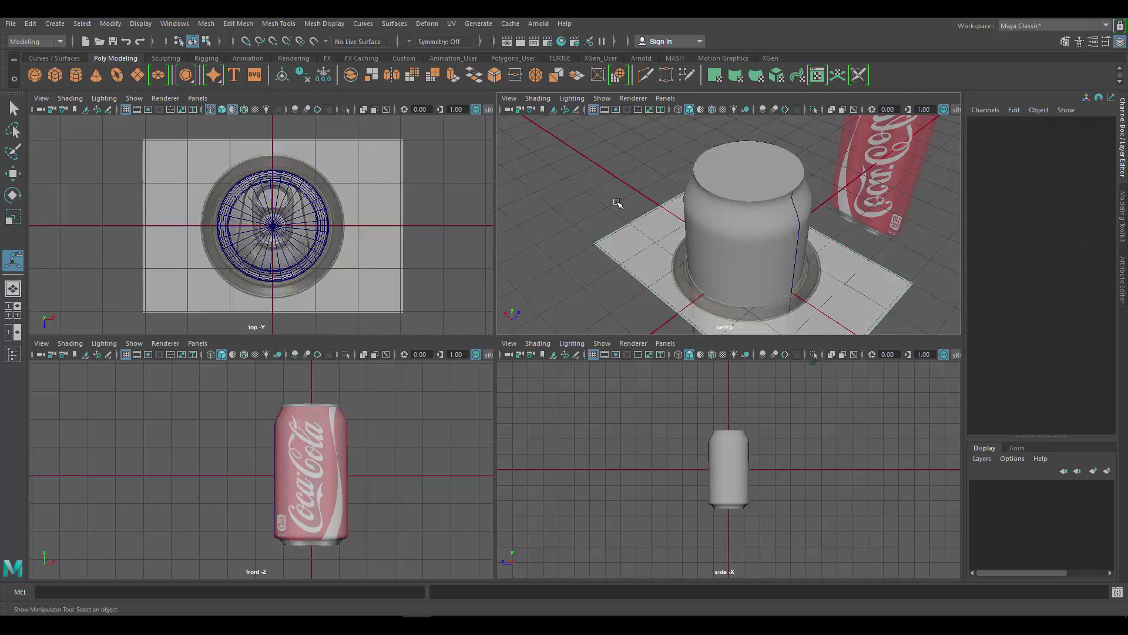
Move the lid image plane straight down below the can, to a Translate Y of about -4.239
left_click(619, 249)
scroll(684, 238, "down", 5)
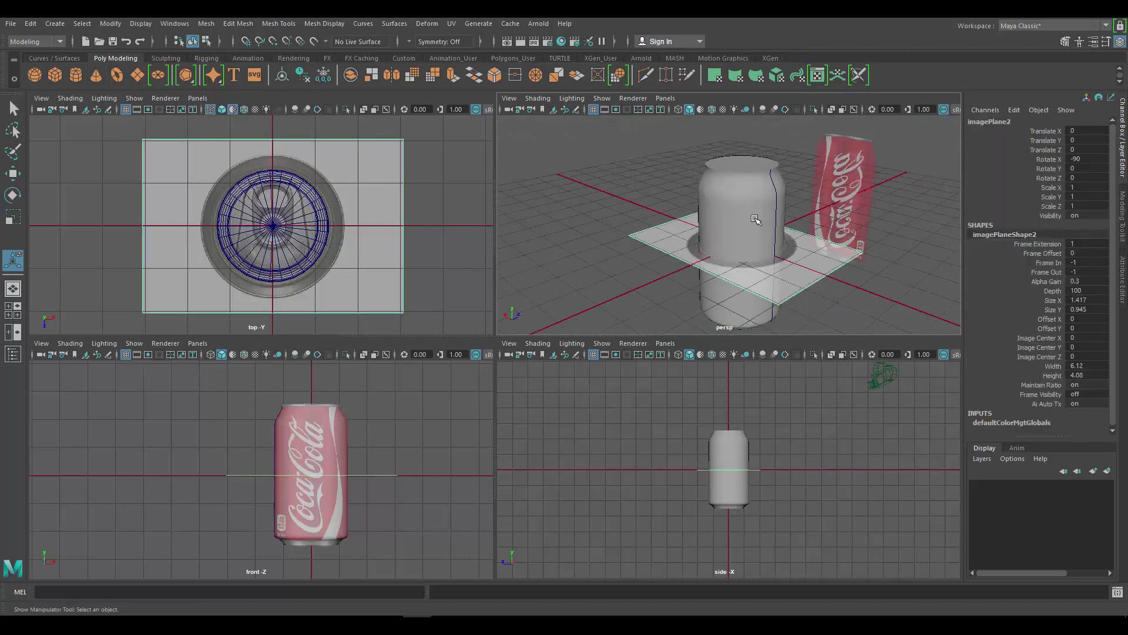
key("w")
left_click_drag(738, 182, 738, 272)
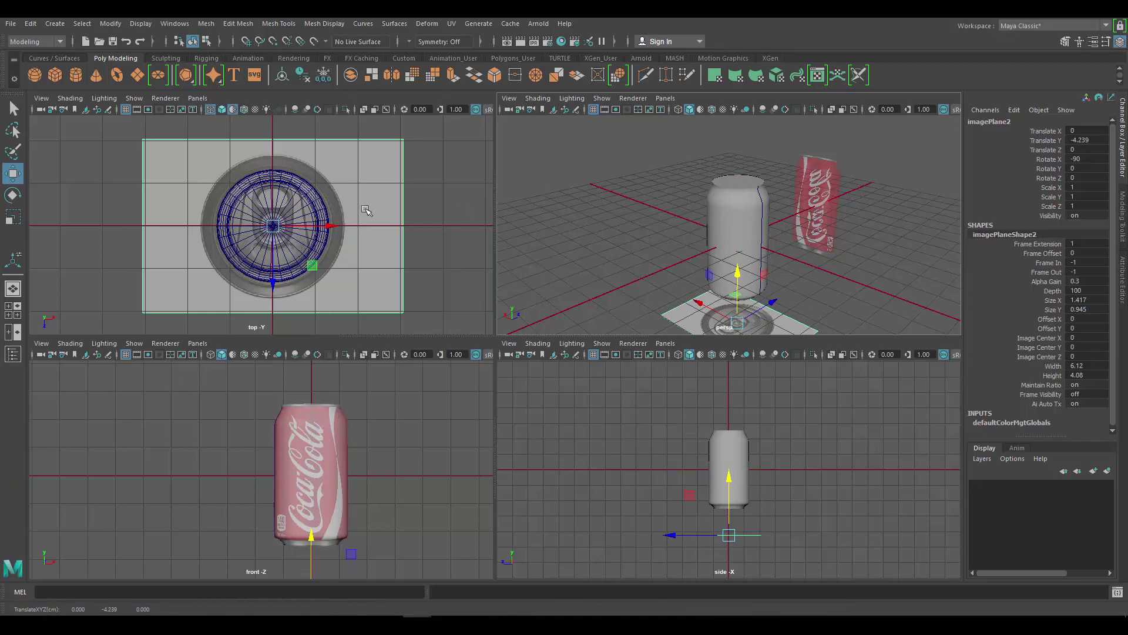
Scale the lid image plane uniformly to about 0.56 in the top view to fit the can's top opening
scroll(368, 209, "up", 3)
key("space")
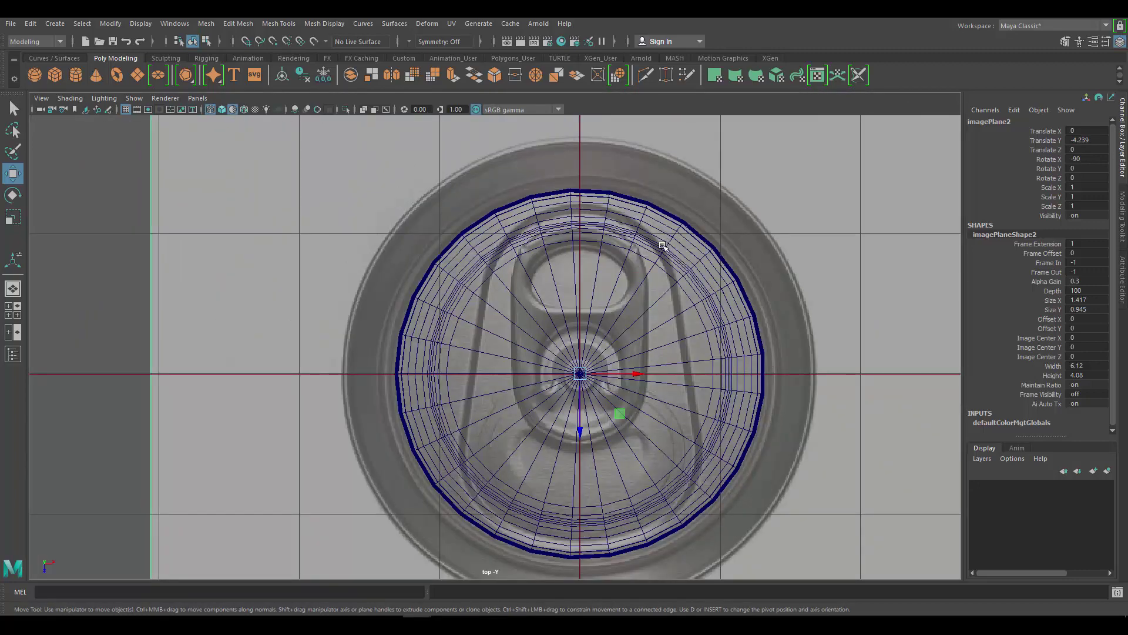
scroll(579, 266, "down", 3)
key("r")
left_click_drag(540, 360, 444, 347)
scroll(573, 375, "up", 5)
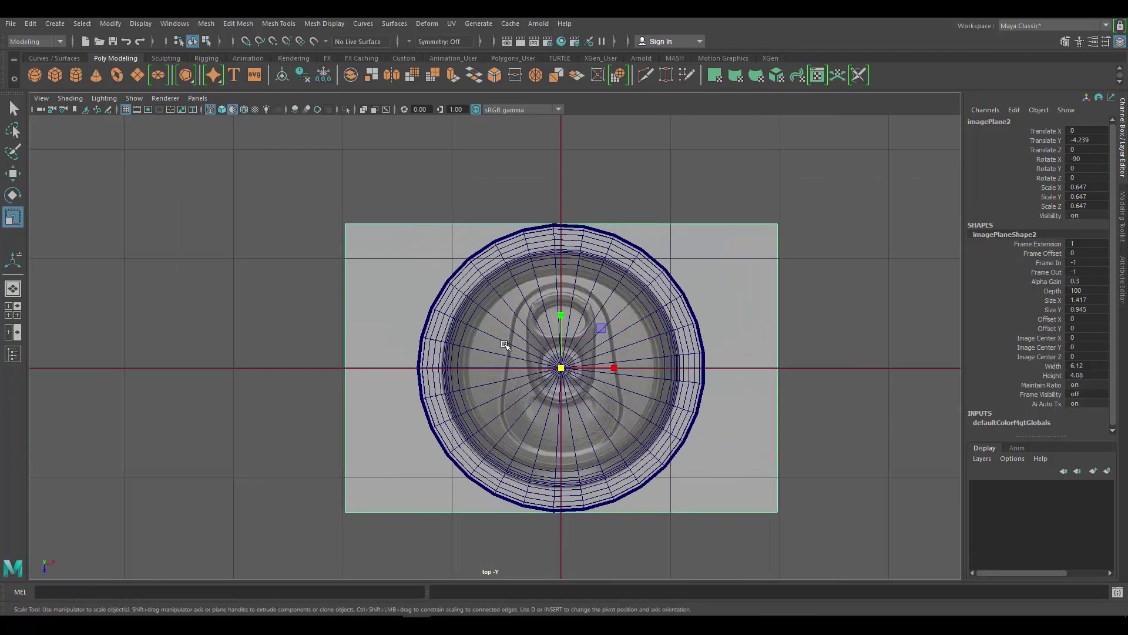
left_click_drag(573, 372, 536, 368)
scroll(644, 318, "up", 3)
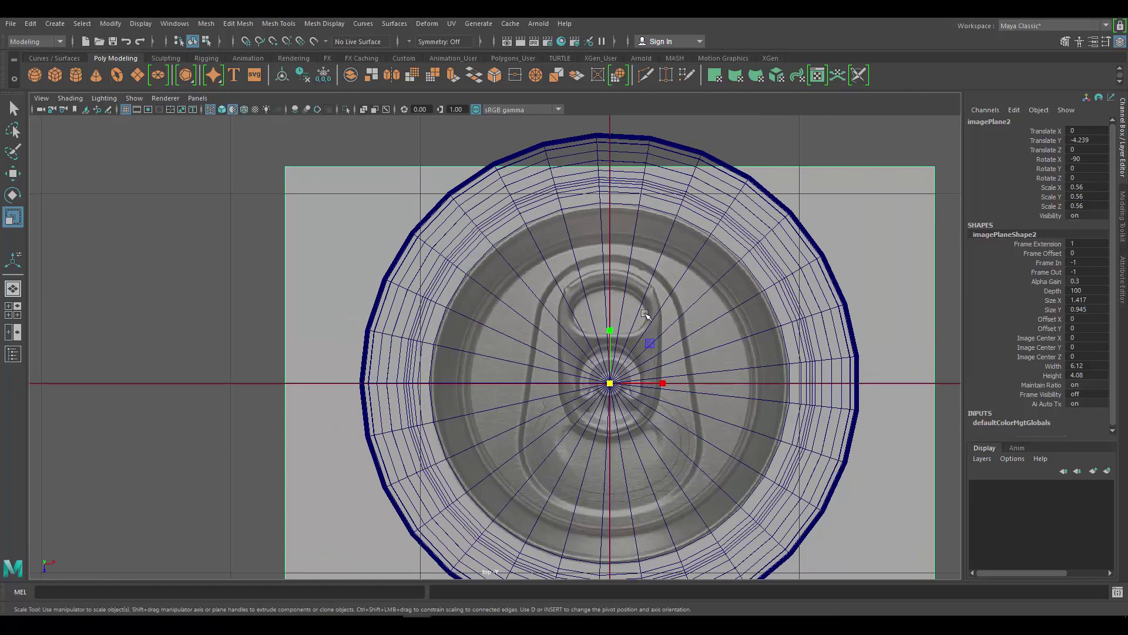
scroll(722, 261, "up", 1)
Select the can, switch it to face mode in the perspective view and clear the face selection on its top
left_click(735, 217)
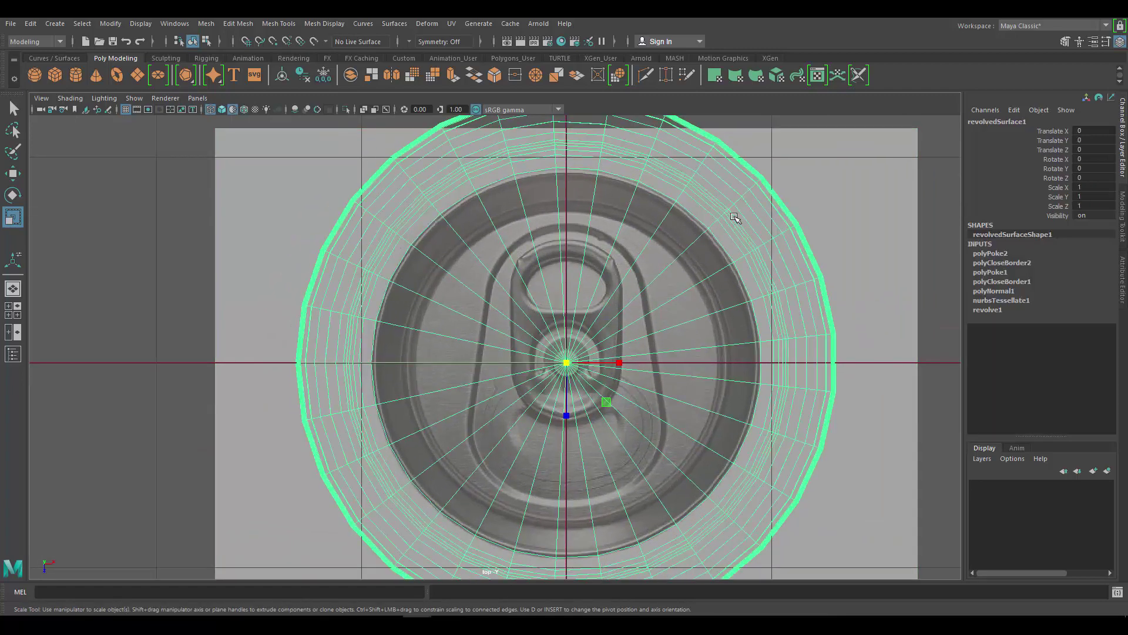
key("space")
left_click_drag(741, 207, 724, 219, "alt")
right_click_drag(725, 219, 774, 195, "alt")
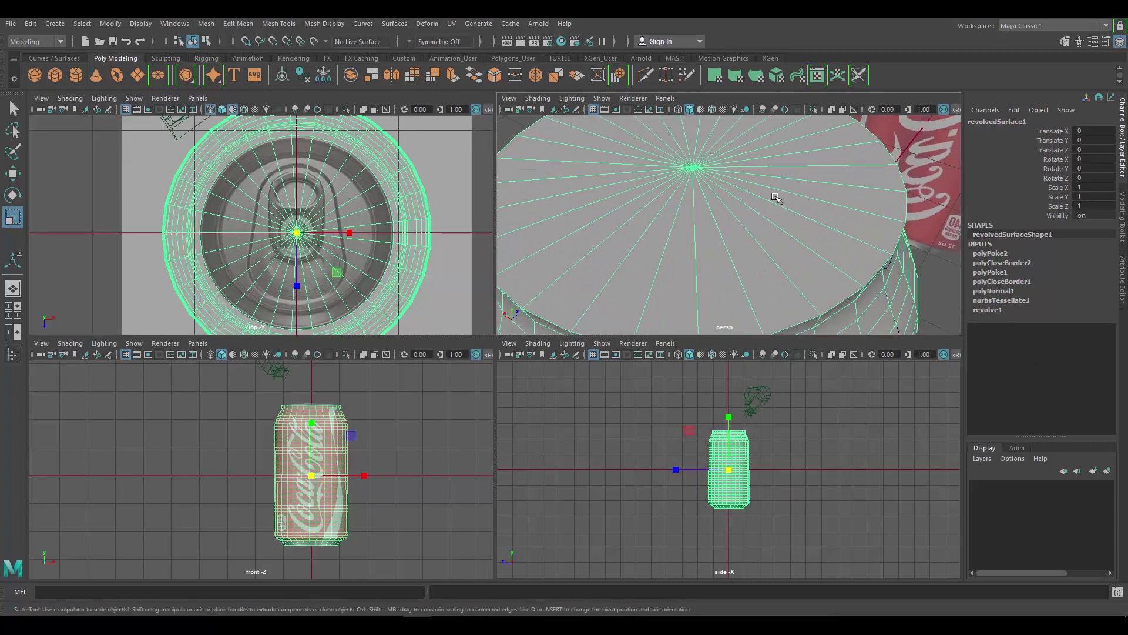
scroll(745, 212, "up", 2)
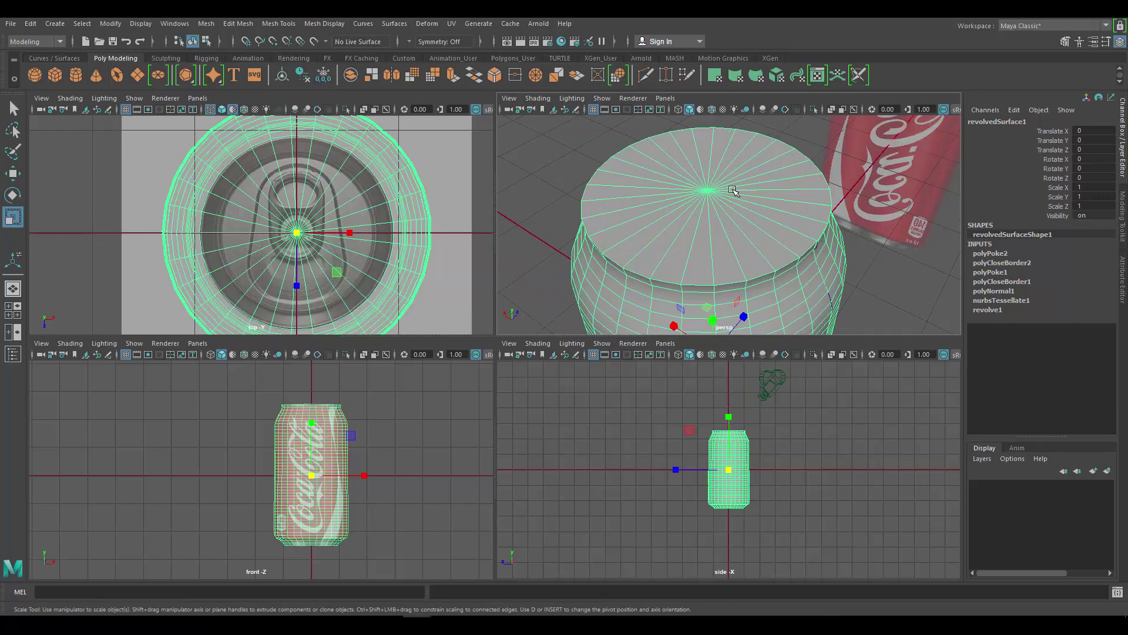
key("space")
right_click(486, 189)
right_click_drag(486, 188, 486, 208)
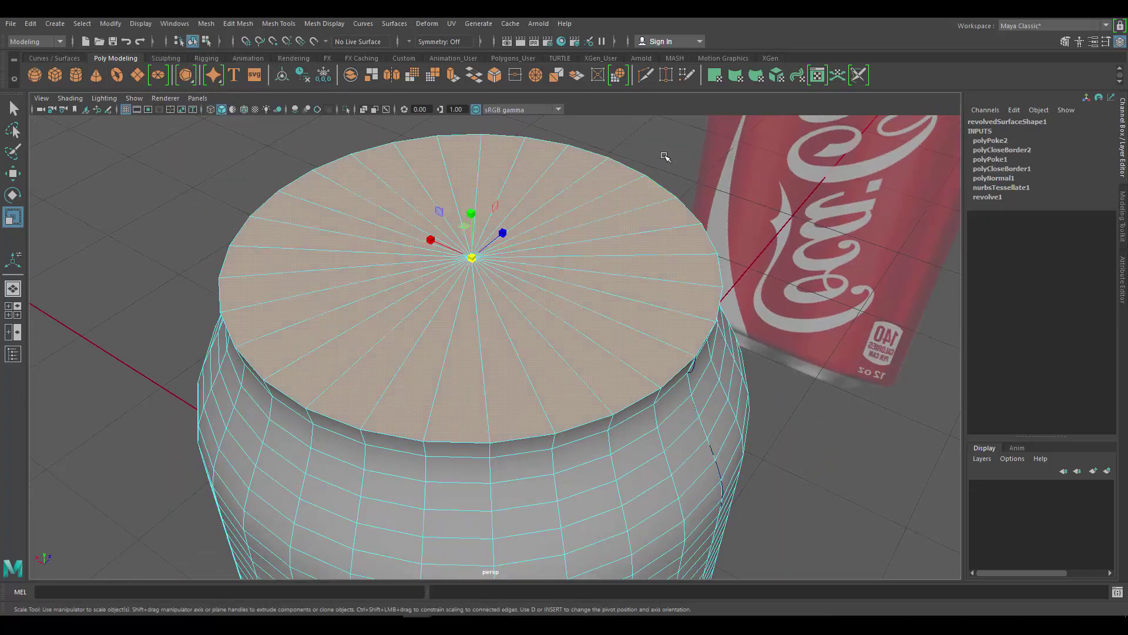
left_click(171, 210)
left_click(632, 222)
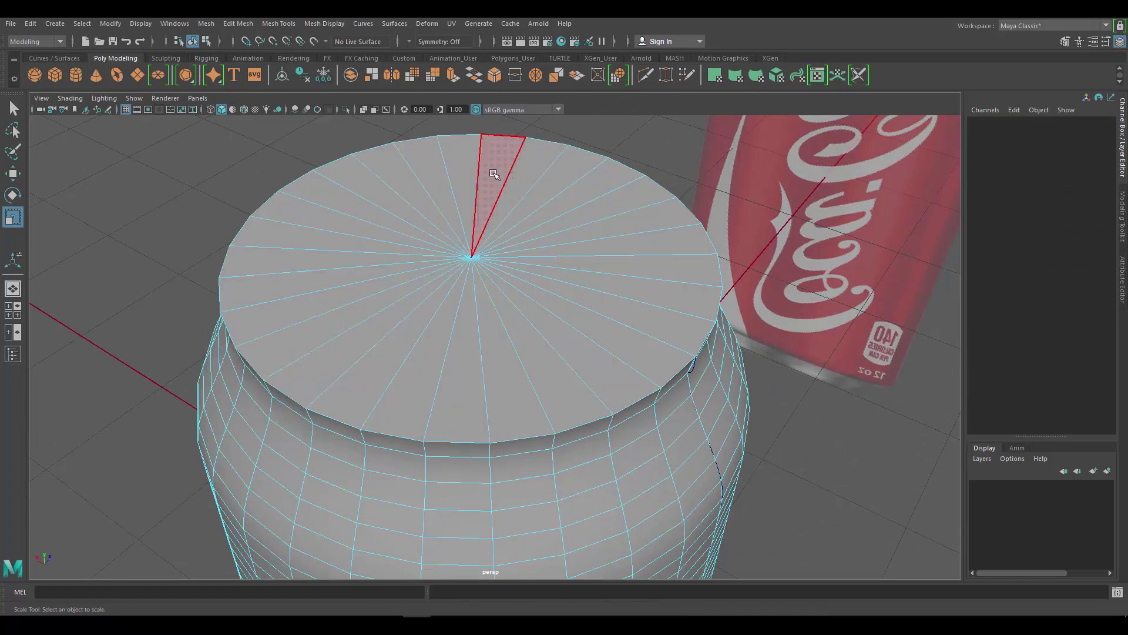
Select all faces of the can's top cap and upper rim band in the front view, using face mode
key("space")
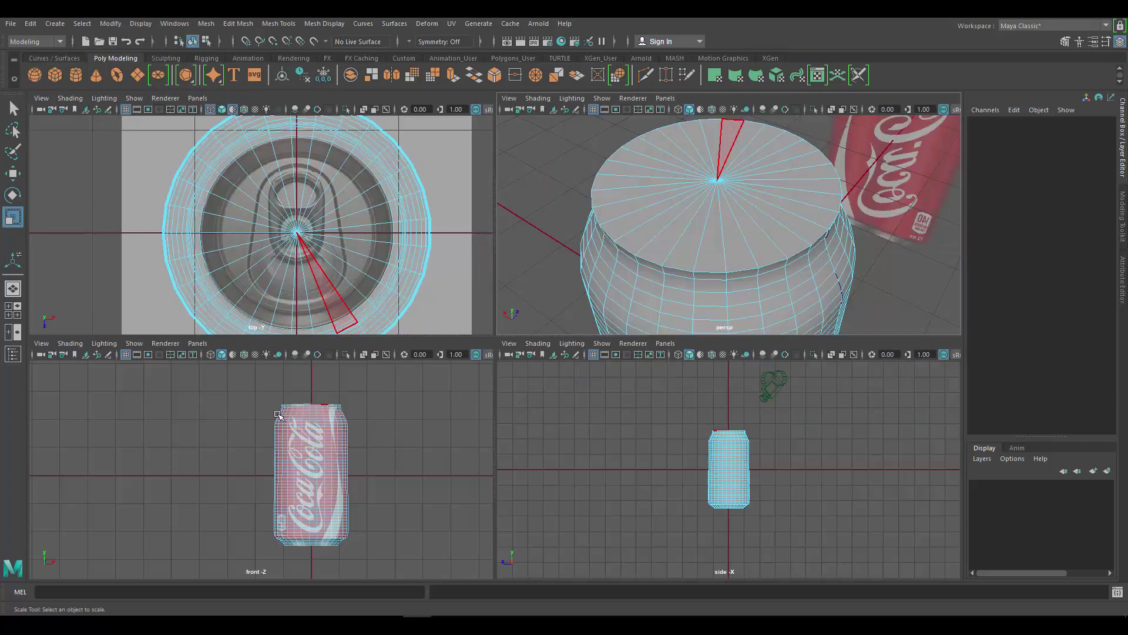
key("space")
scroll(582, 268, "up", 5)
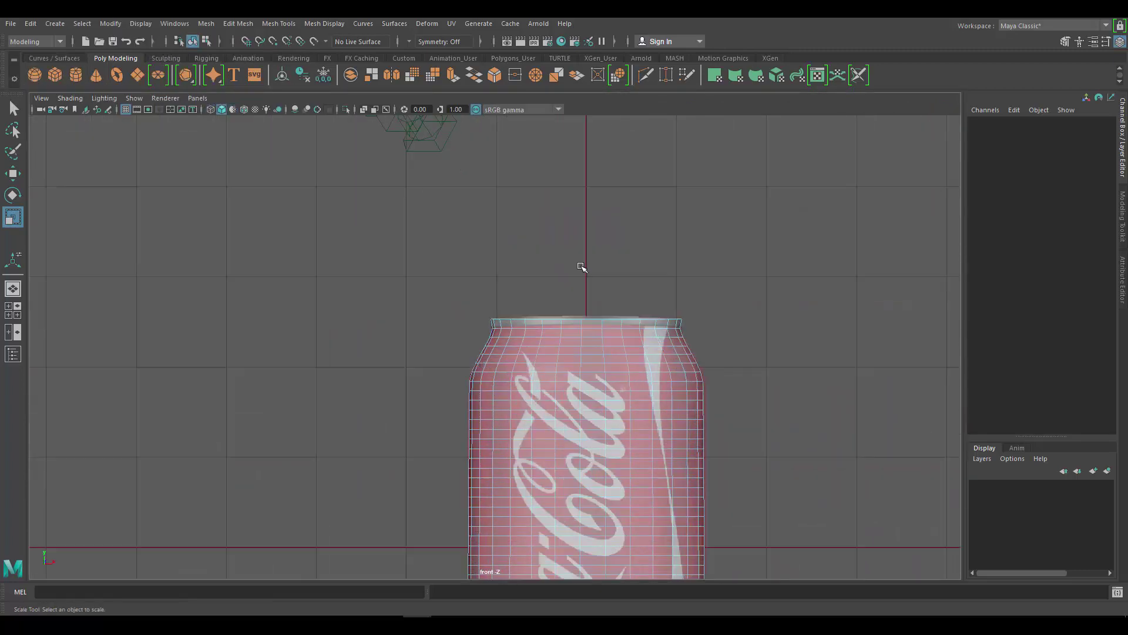
scroll(579, 267, "up", 2)
scroll(443, 272, "up", 2)
scroll(341, 250, "up", 2)
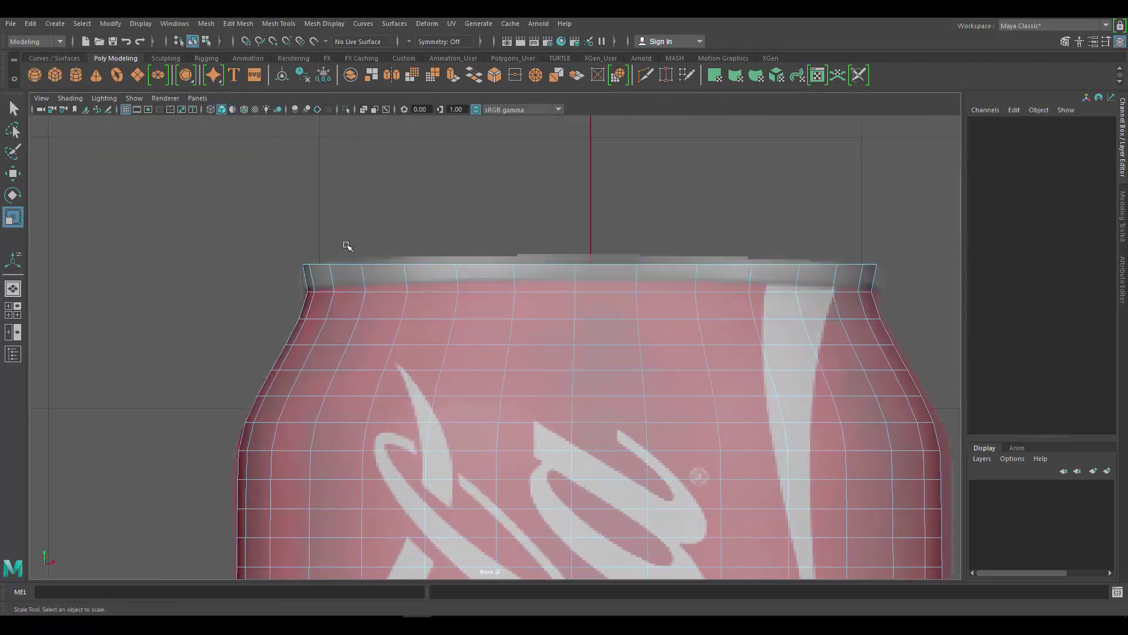
right_click_drag(472, 288, 473, 314)
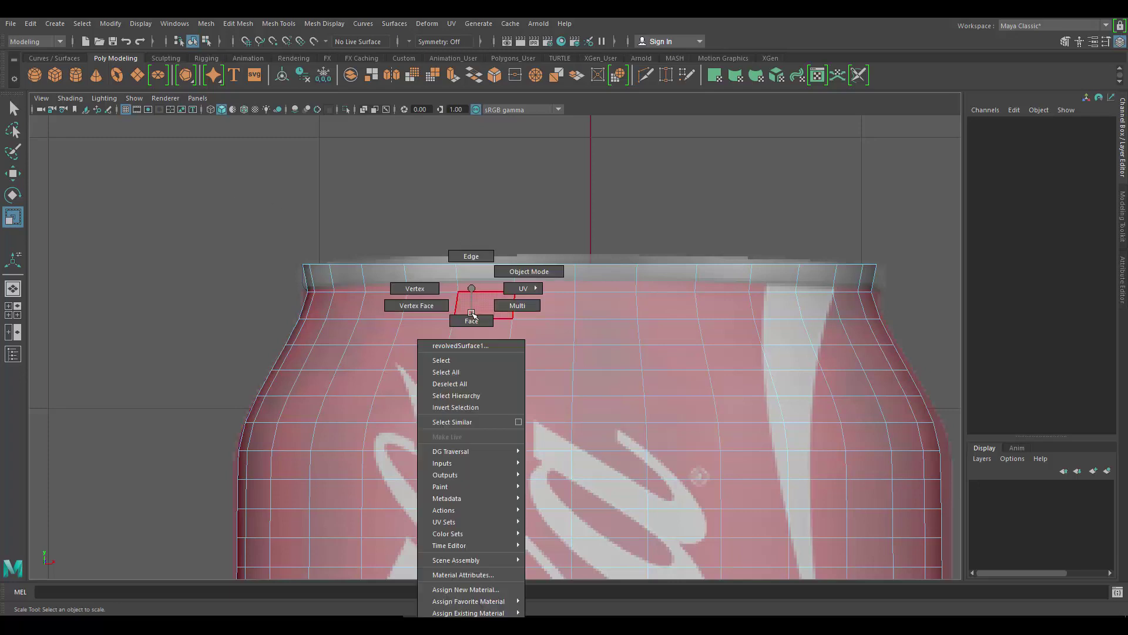
right_click_drag(470, 274, 468, 316)
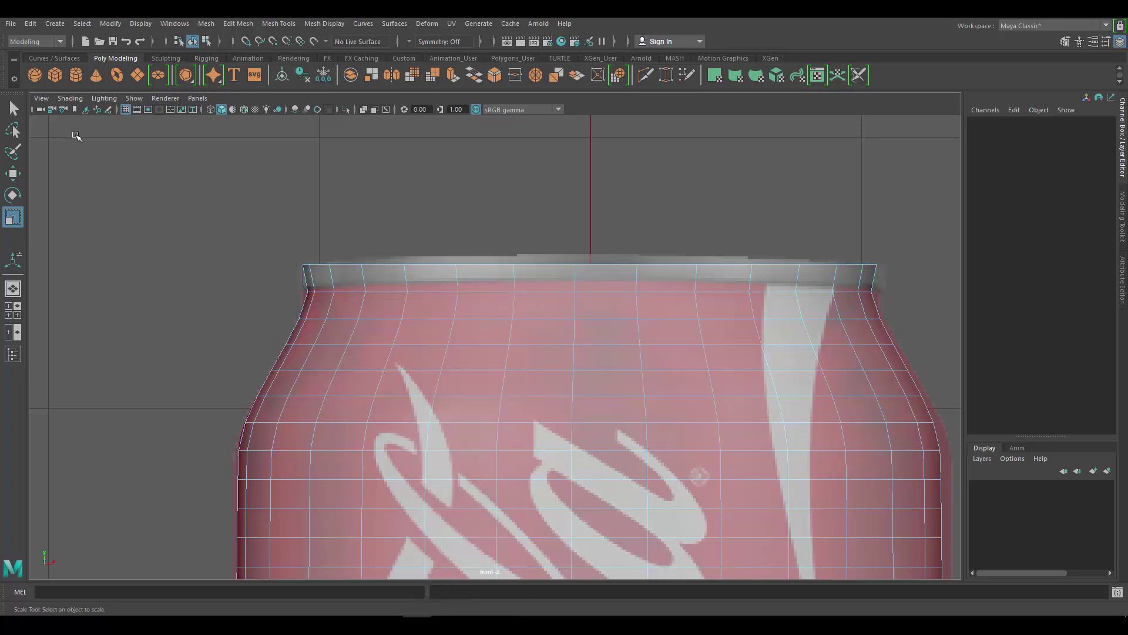
left_click_drag(192, 180, 1063, 280)
scroll(479, 231, "down", 3)
scroll(537, 240, "up", 1)
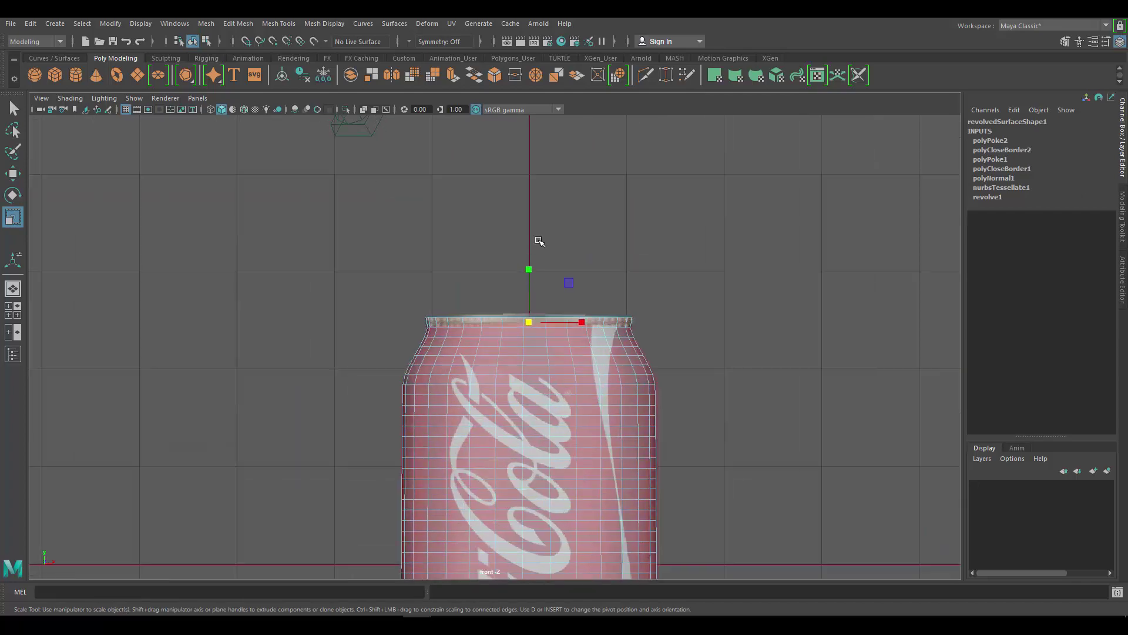
Deselect the upper rim band in the front view so only the can's top cap faces stay selected
key("space")
left_click_drag(745, 212, 747, 188, "alt")
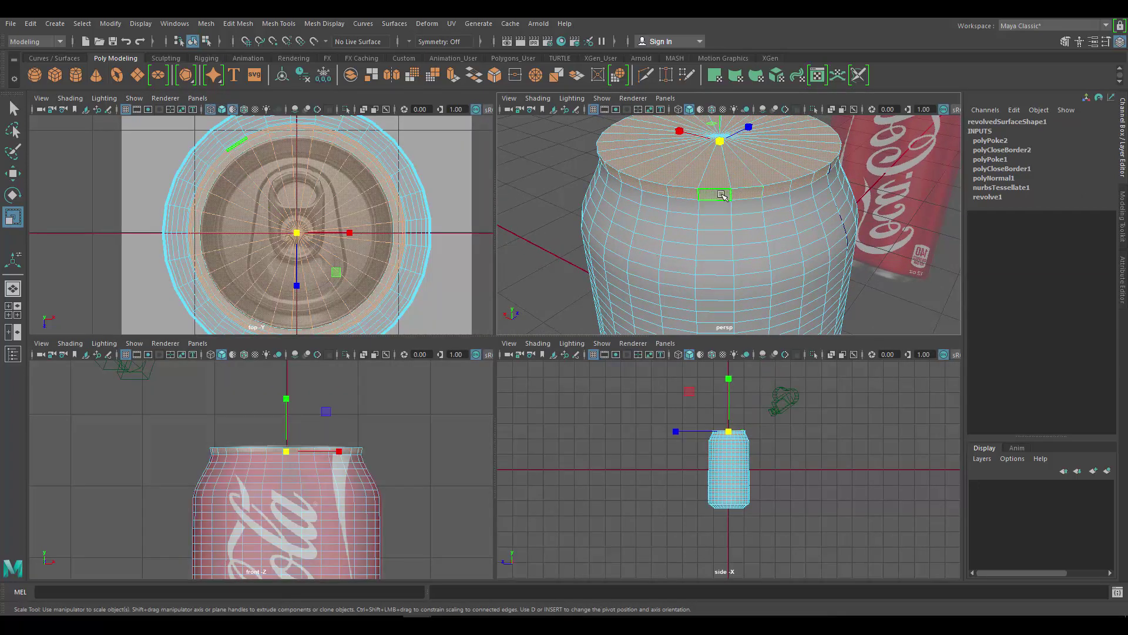
key("space")
scroll(436, 456, "up", 2)
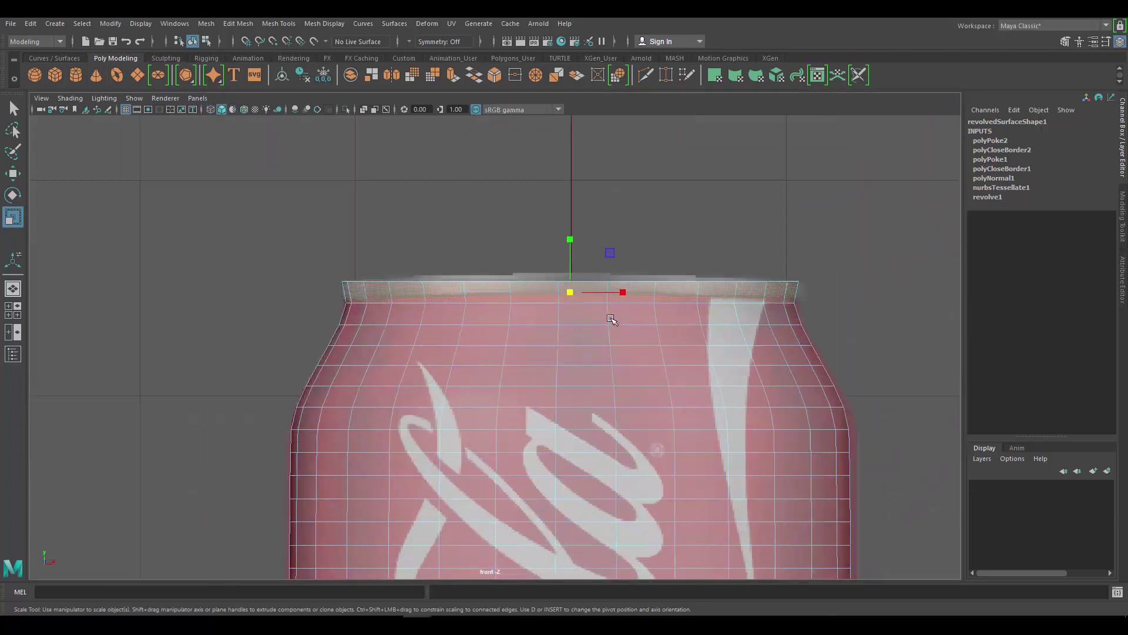
scroll(612, 320, "up", 2)
scroll(518, 333, "up", 1)
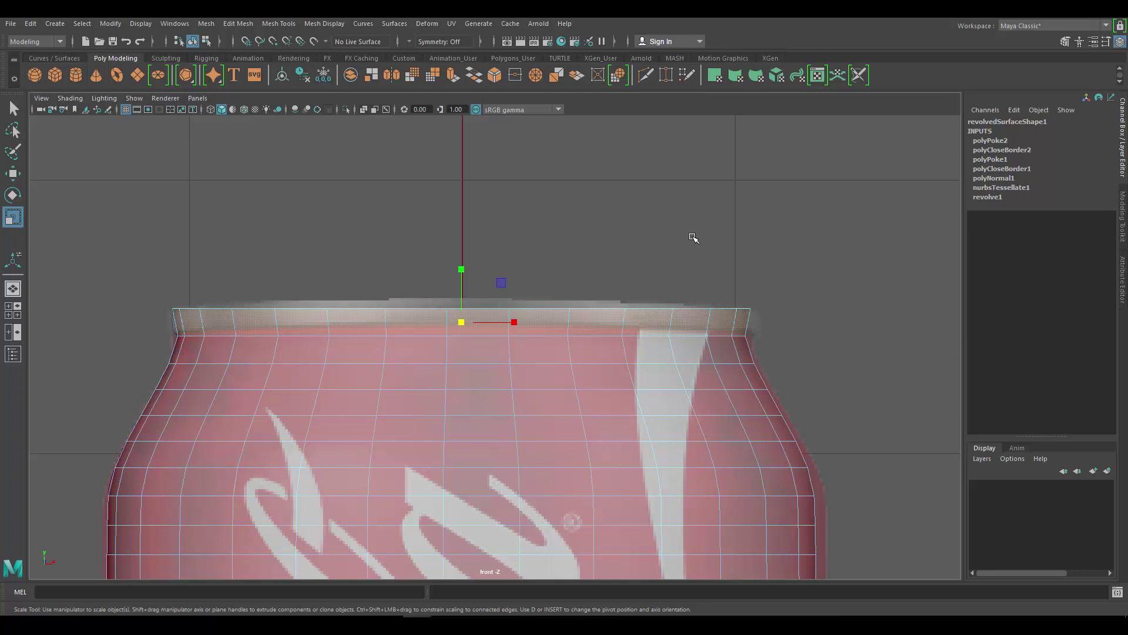
left_click_drag(853, 402, 111, 319)
key("ctrl+z")
key("space")
key("space")
left_click_drag(546, 270, 597, 279, "alt")
scroll(597, 279, "up", 4)
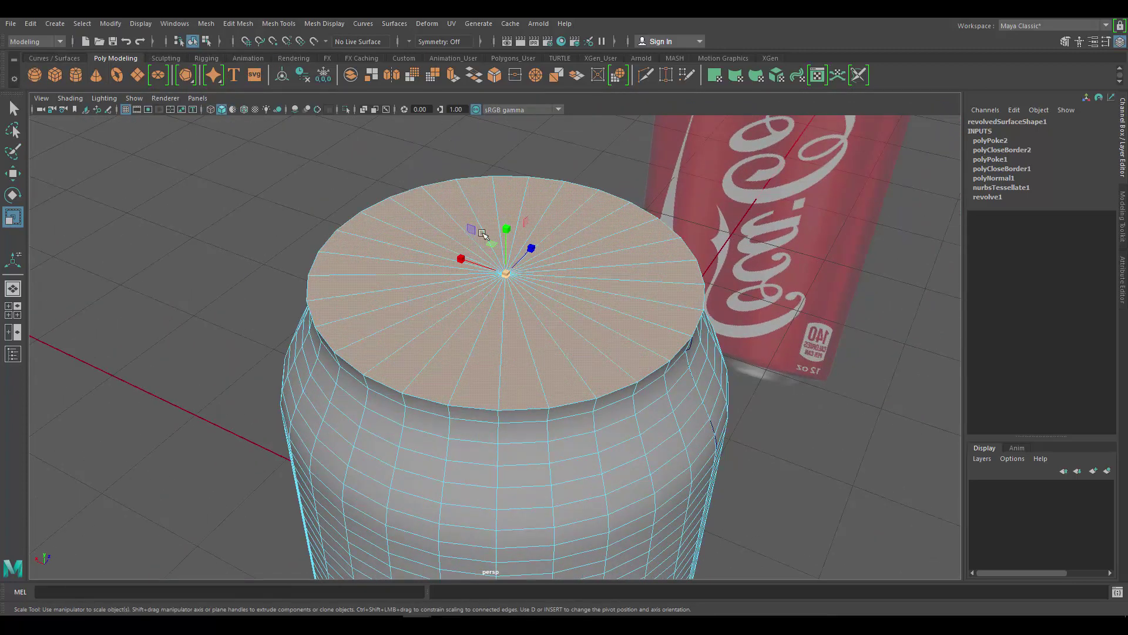
Apply Connect to the selected top cap faces to add a concentric ring of edges around the centre
left_click(238, 24)
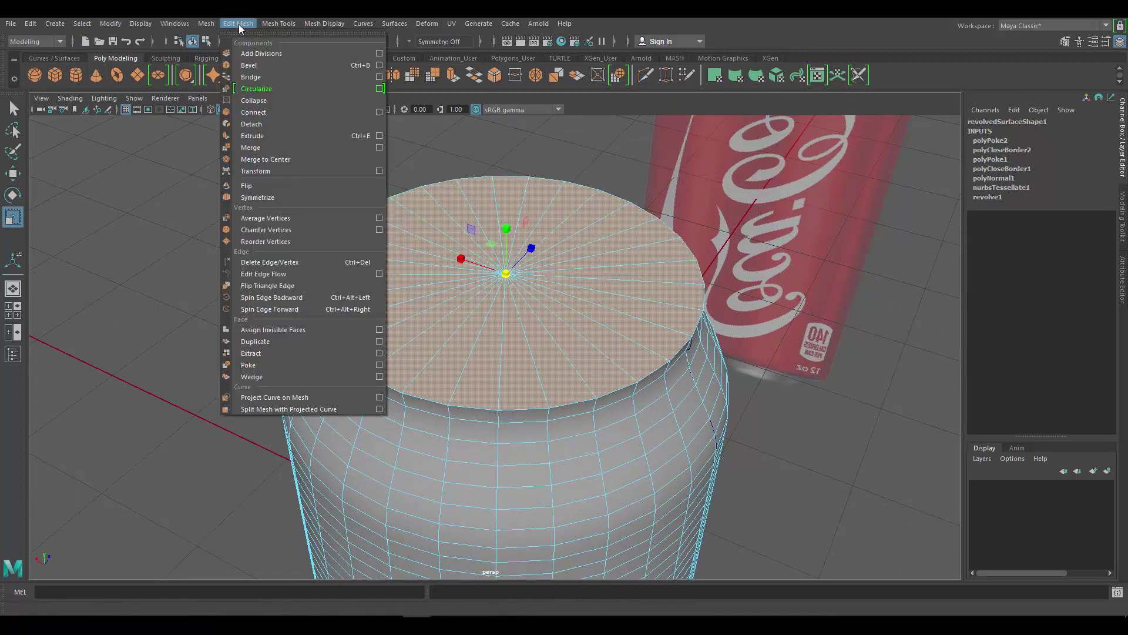
left_click(255, 111)
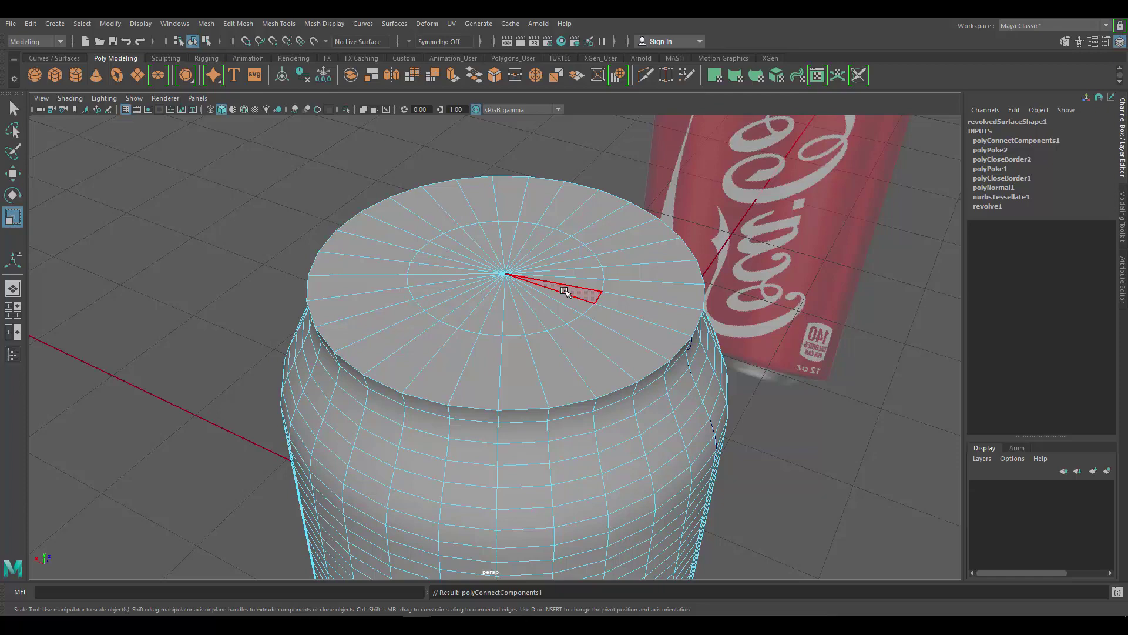
middle_click_drag(617, 252, 619, 230, "alt")
scroll(623, 235, "up", 5)
scroll(718, 353, "down", 2)
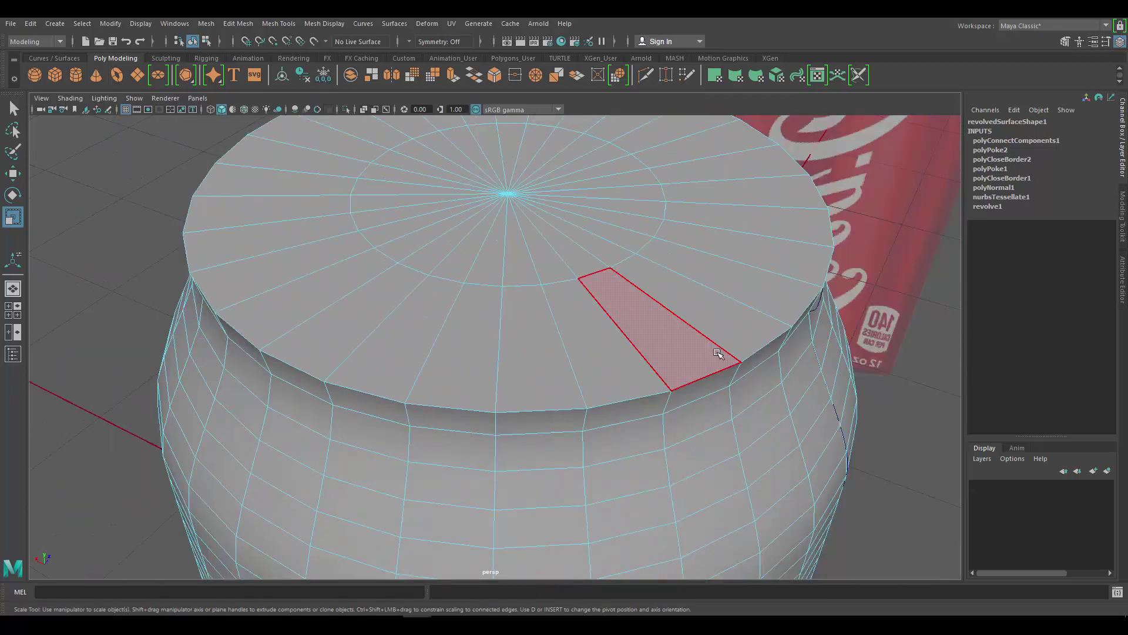
Insert an edge loop on the top cap close to its outer border, using the Insert Edge Loop tool
left_click(238, 23)
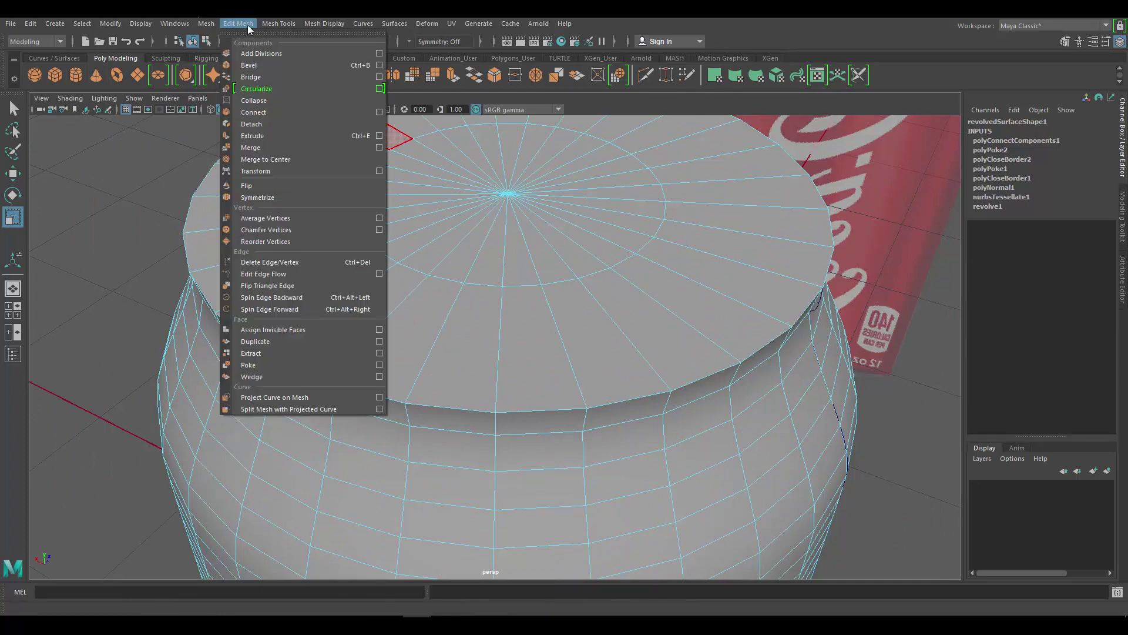
mouse_move(268, 26)
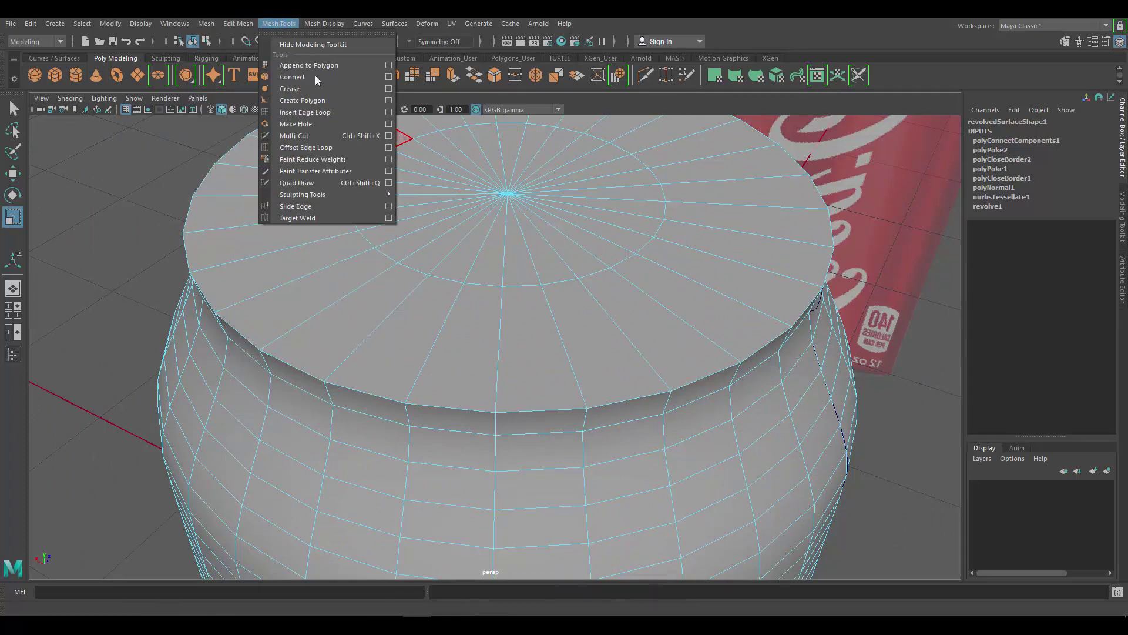
left_click(320, 112)
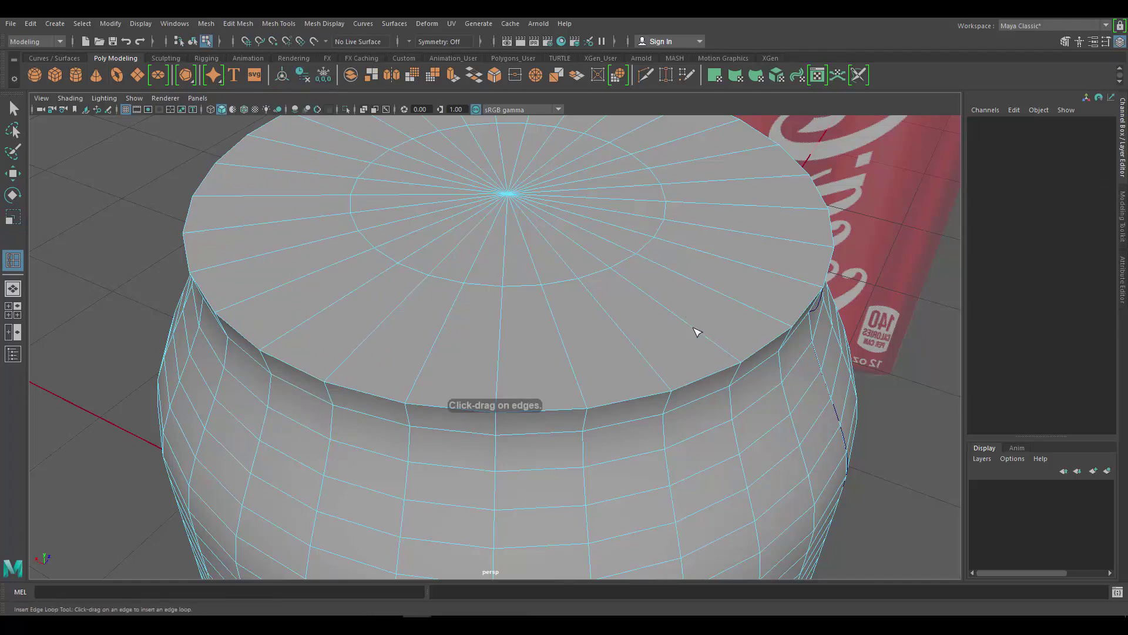
key("space")
left_click_drag(811, 212, 762, 238, "alt")
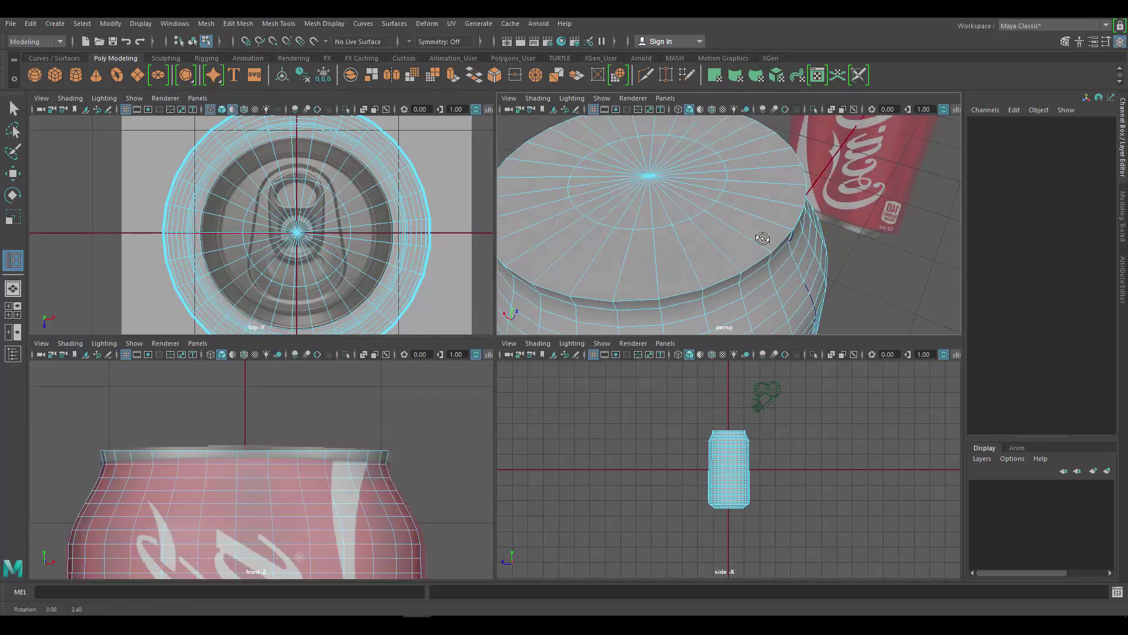
scroll(764, 259, "up", 3)
left_click_drag(764, 280, 819, 307)
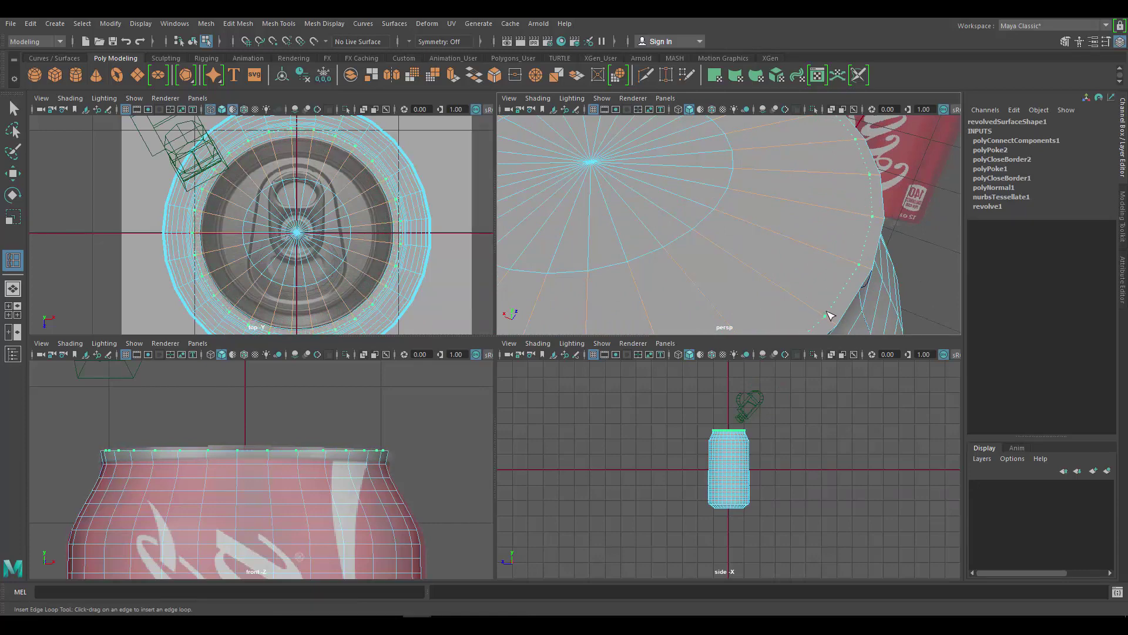
left_click_drag(824, 308, 824, 308)
scroll(779, 237, "down", 4)
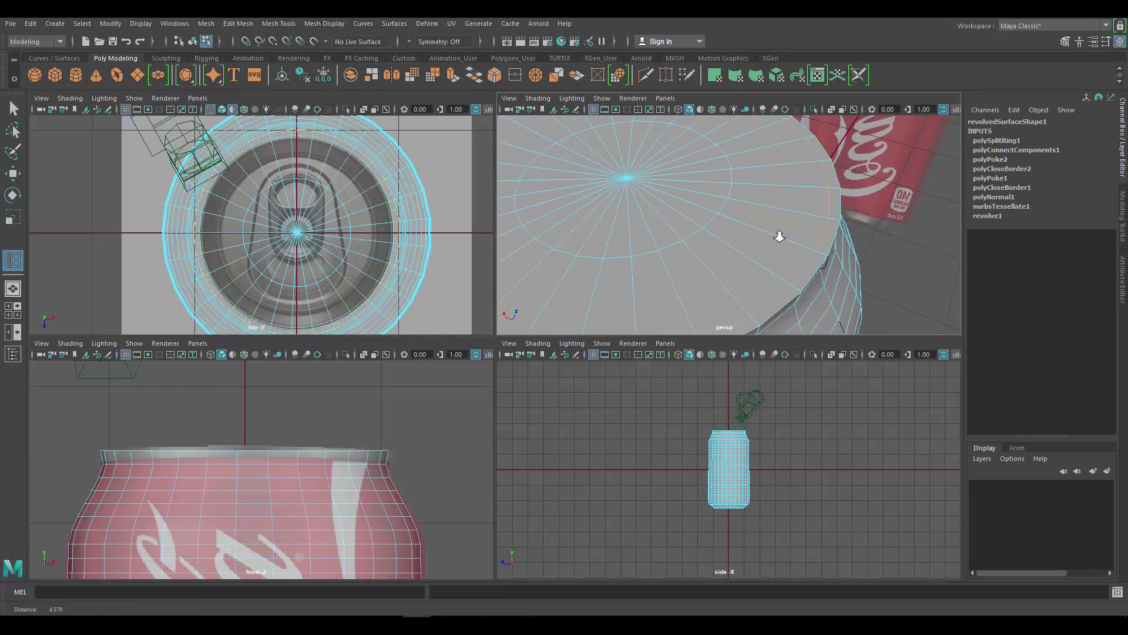
scroll(722, 209, "down", 5)
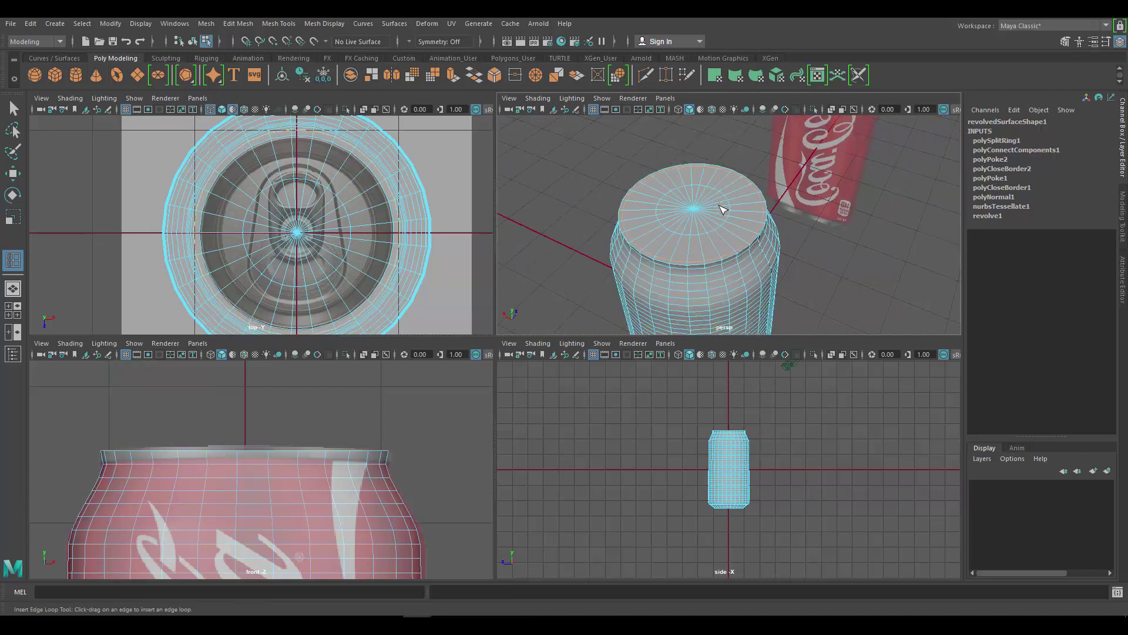
key("q")
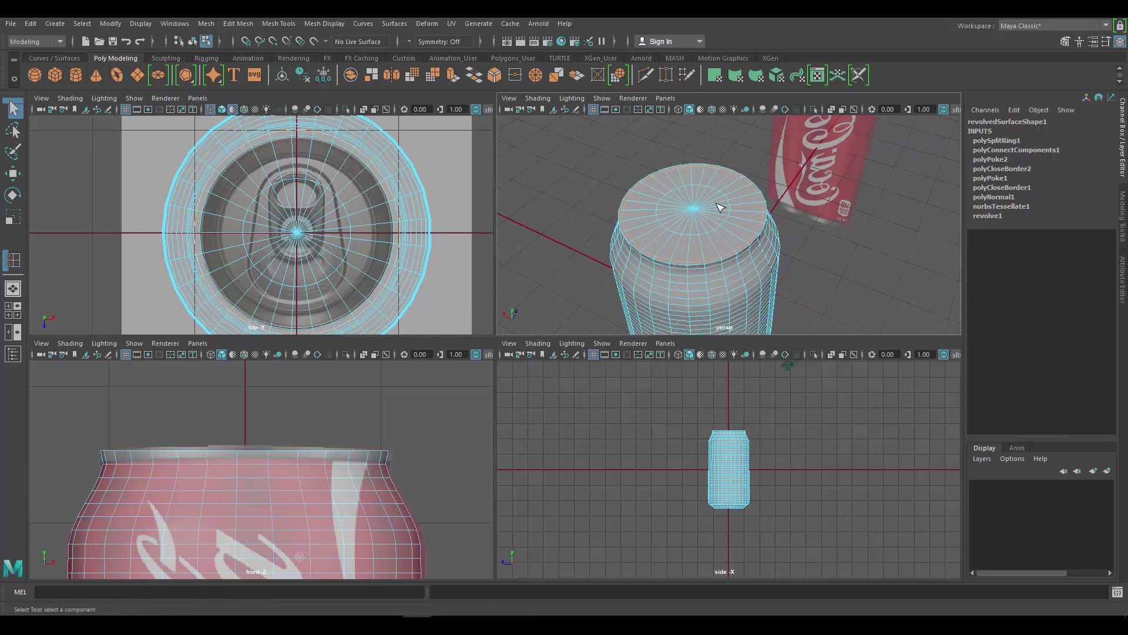
Select the lid image plane in the top view and scale it uniformly to about 0.604
left_click(717, 206)
left_click(587, 215)
scroll(348, 218, "up", 6)
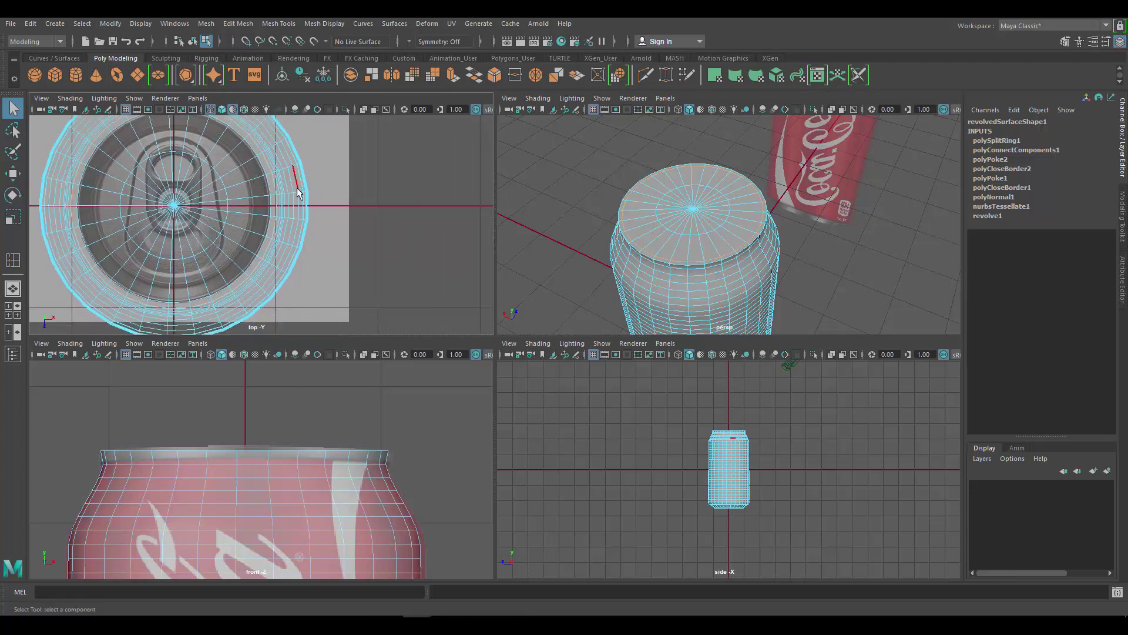
key("space")
scroll(685, 186, "down", 10)
scroll(517, 273, "up", 6)
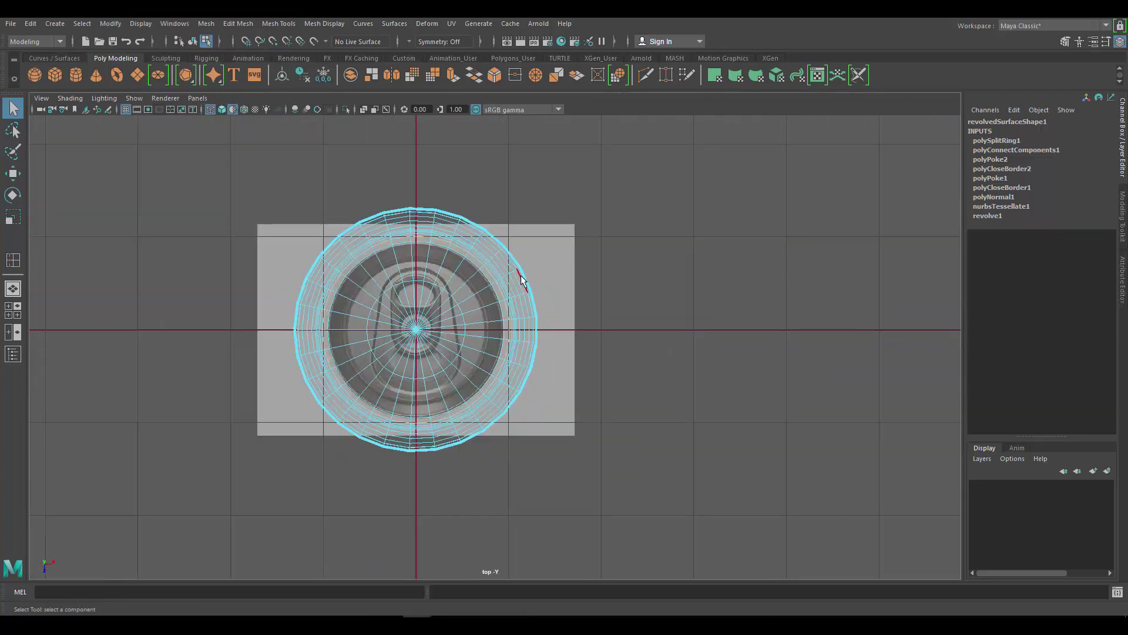
right_click_drag(487, 230, 558, 203)
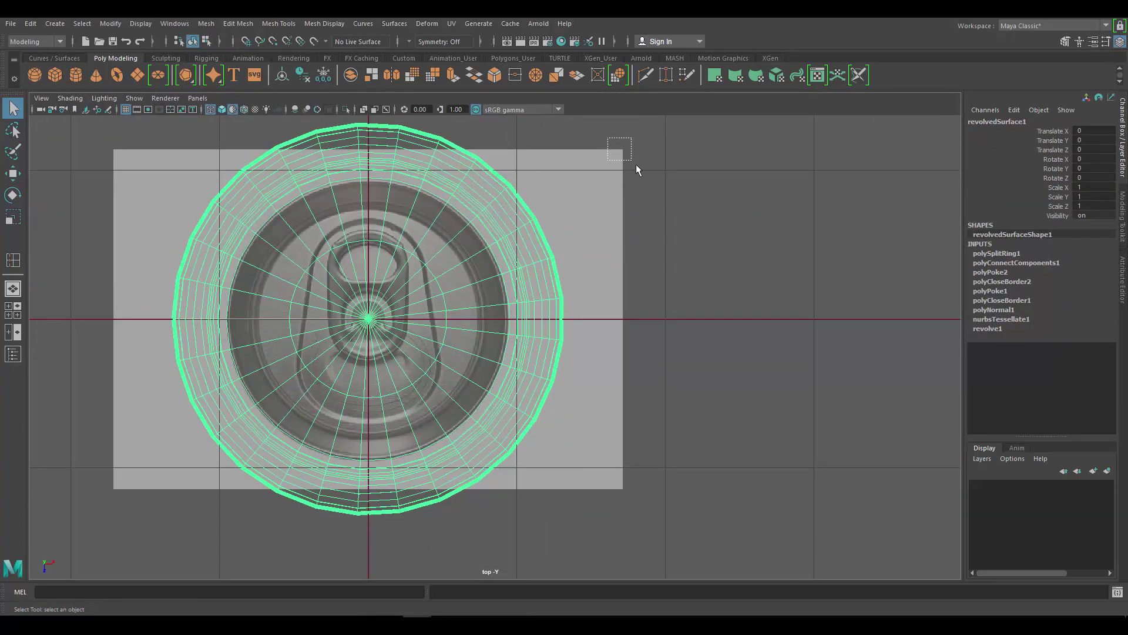
left_click_drag(636, 165, 636, 165)
middle_click_drag(339, 301, 407, 292, "alt")
key("r")
left_click_drag(435, 311, 462, 313)
key("space")
Select the can and switch it to face mode in the perspective view
left_click(739, 252)
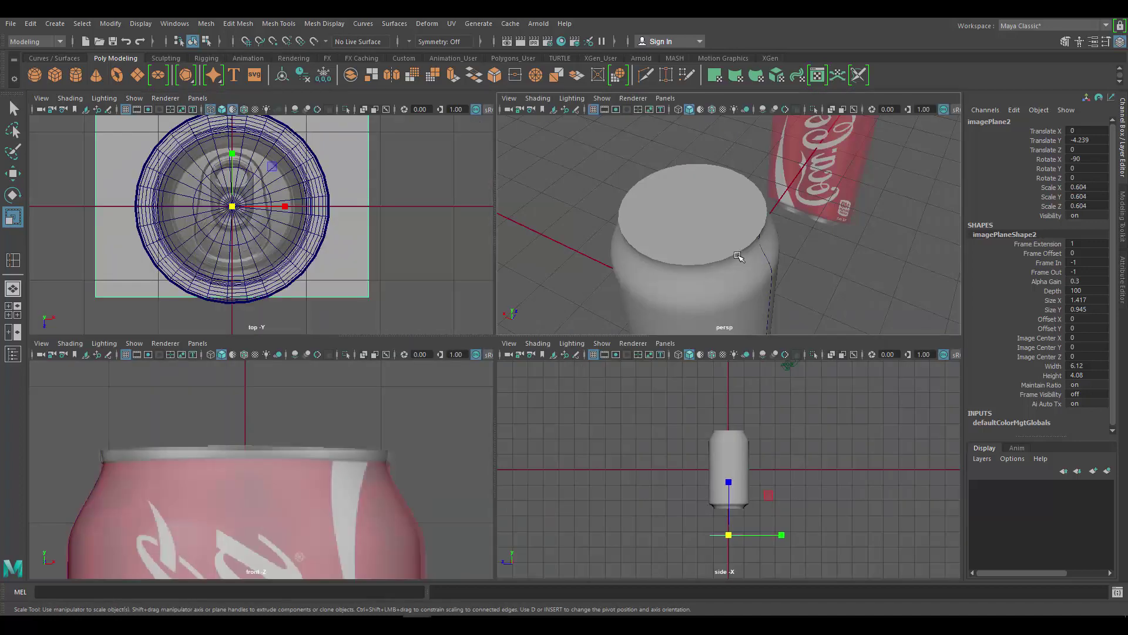
scroll(806, 249, "up", 6)
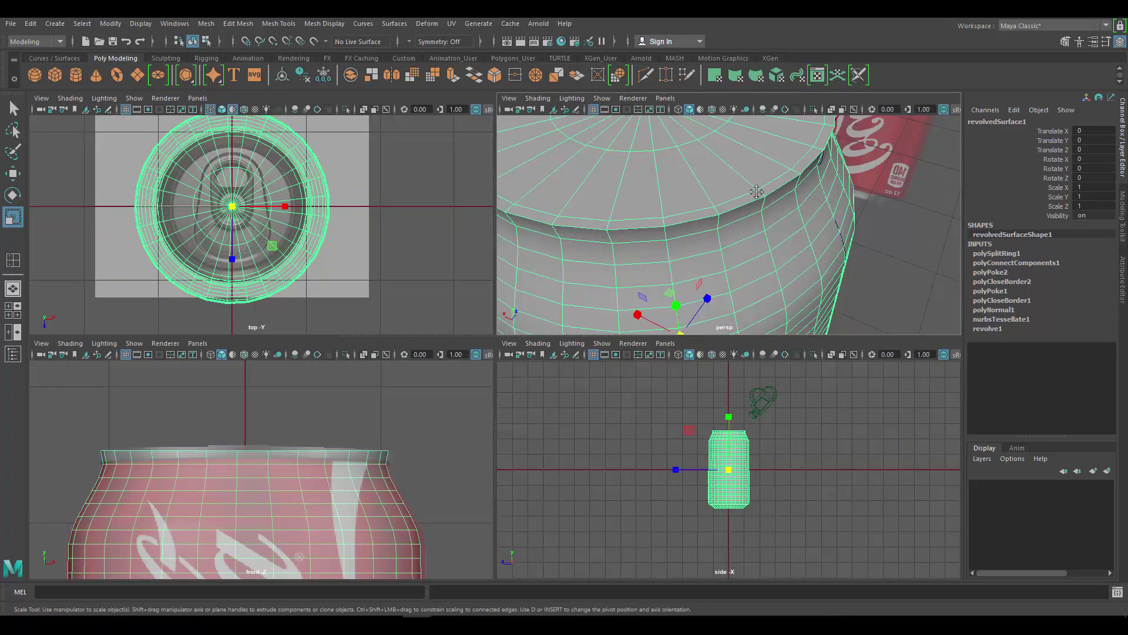
key("space")
middle_click_drag(354, 266, 461, 317, "alt")
scroll(460, 318, "down", 6)
left_click_drag(461, 317, 445, 268, "alt")
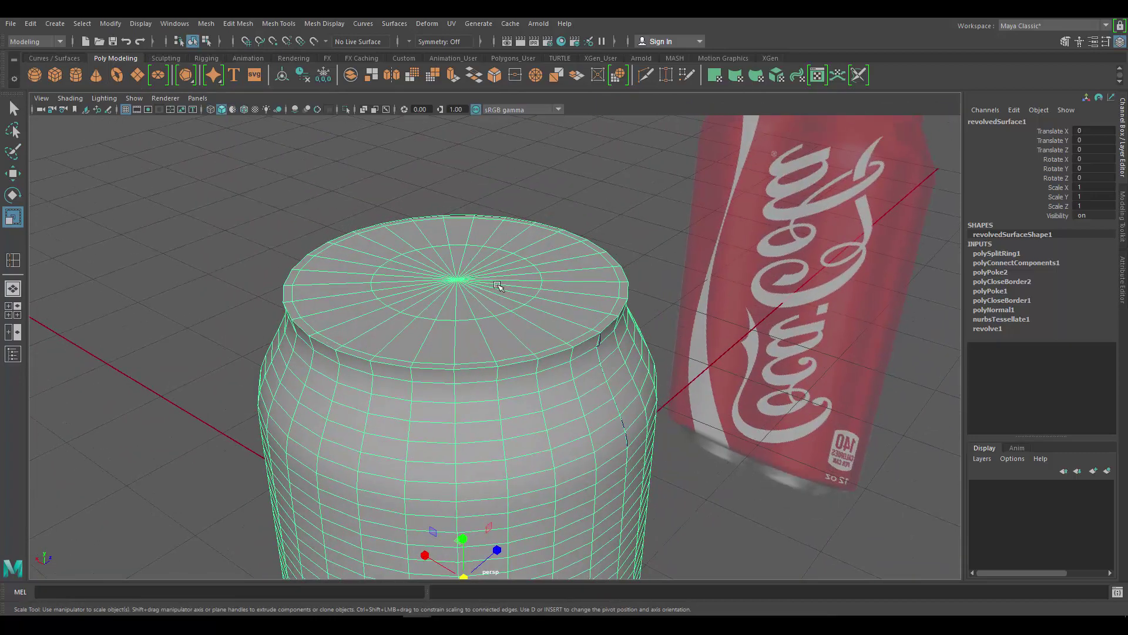
right_click(479, 253)
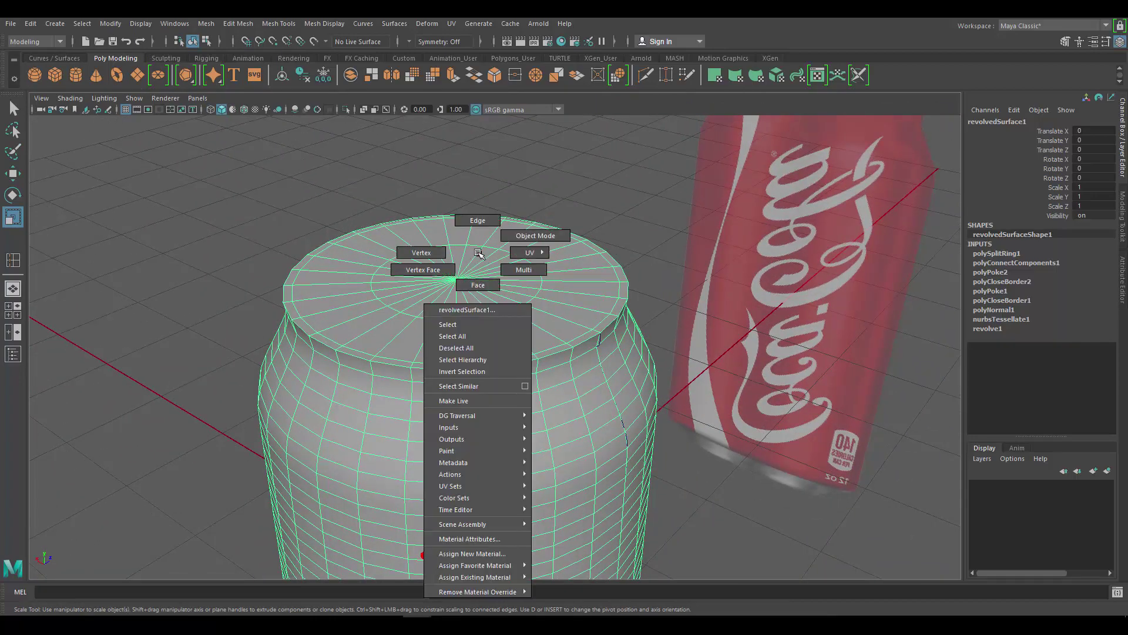
left_click(478, 284)
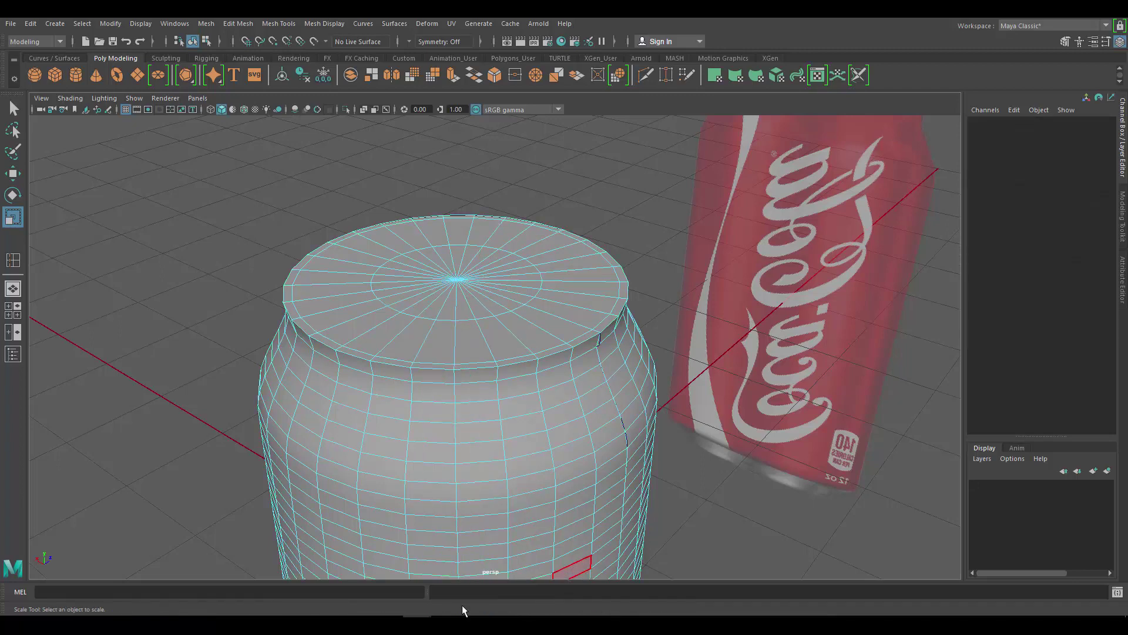
Select all faces of the can's top cap in the front view, leaving out the rim band below it
left_click(448, 623)
middle_click_drag(479, 267, 504, 275, "alt")
scroll(504, 275, "up", 3)
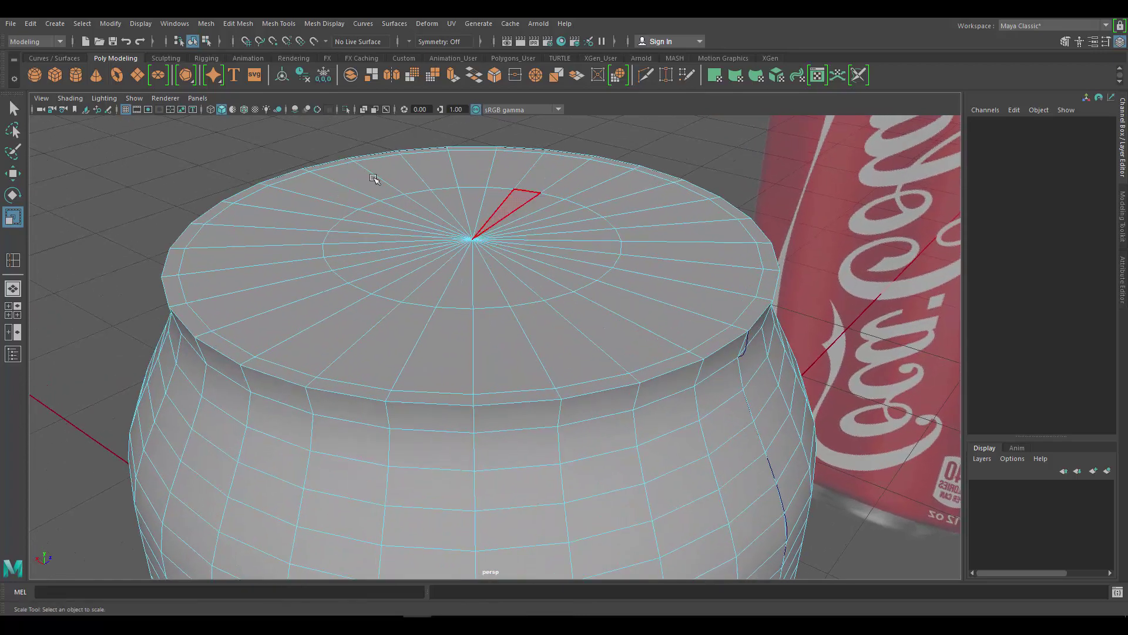
key("space")
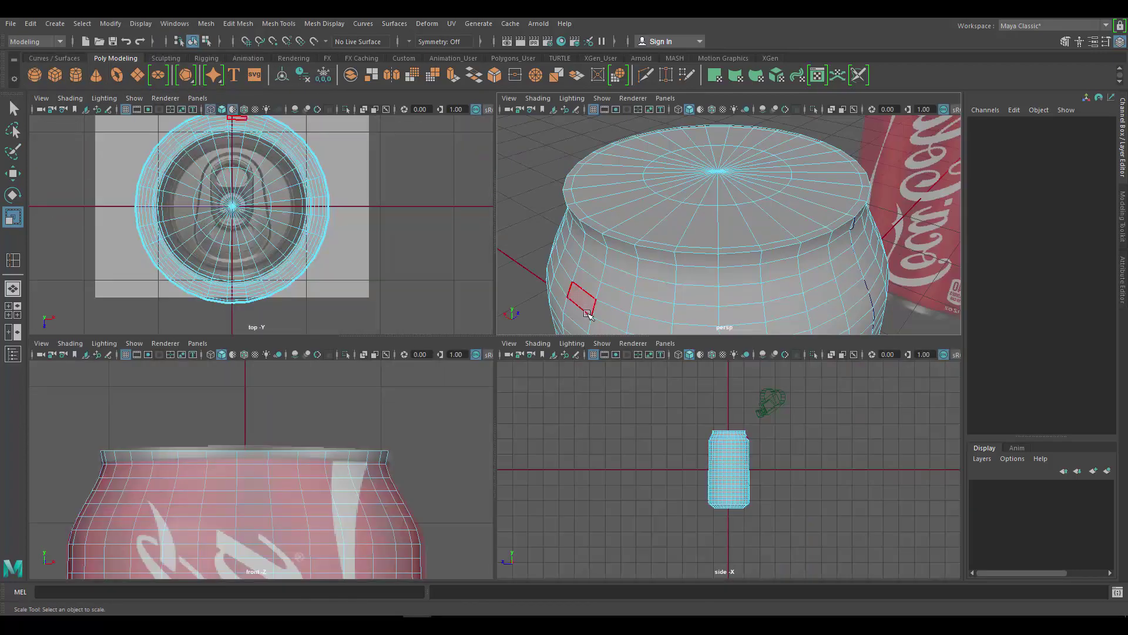
key("space")
left_click_drag(130, 252, 908, 321)
left_click_drag(811, 391, 114, 331)
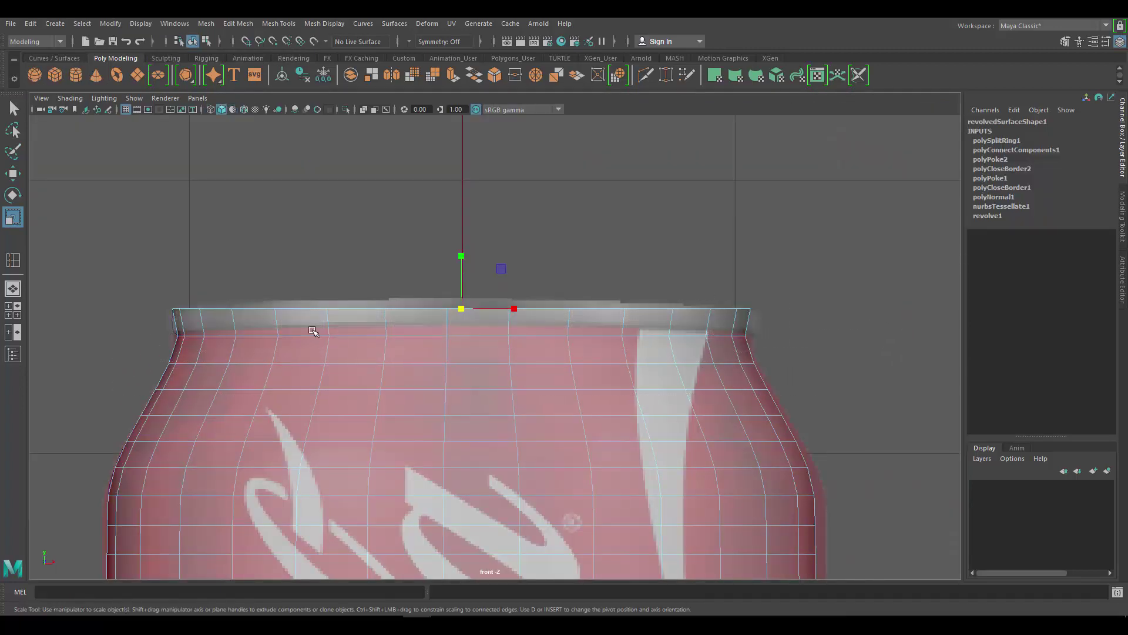
key("space")
key("space")
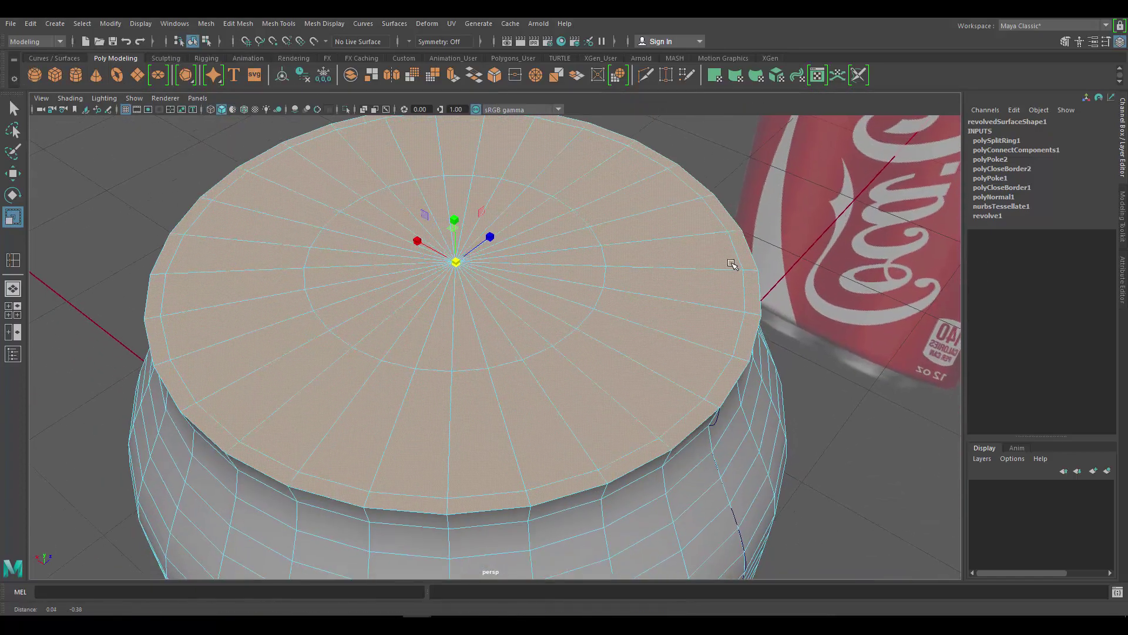
Deselect the narrow outer ring of faces around the can's top cap, keeping the inner faces selected
scroll(731, 264, "up", 2)
left_click_drag(758, 355, 770, 266, "alt")
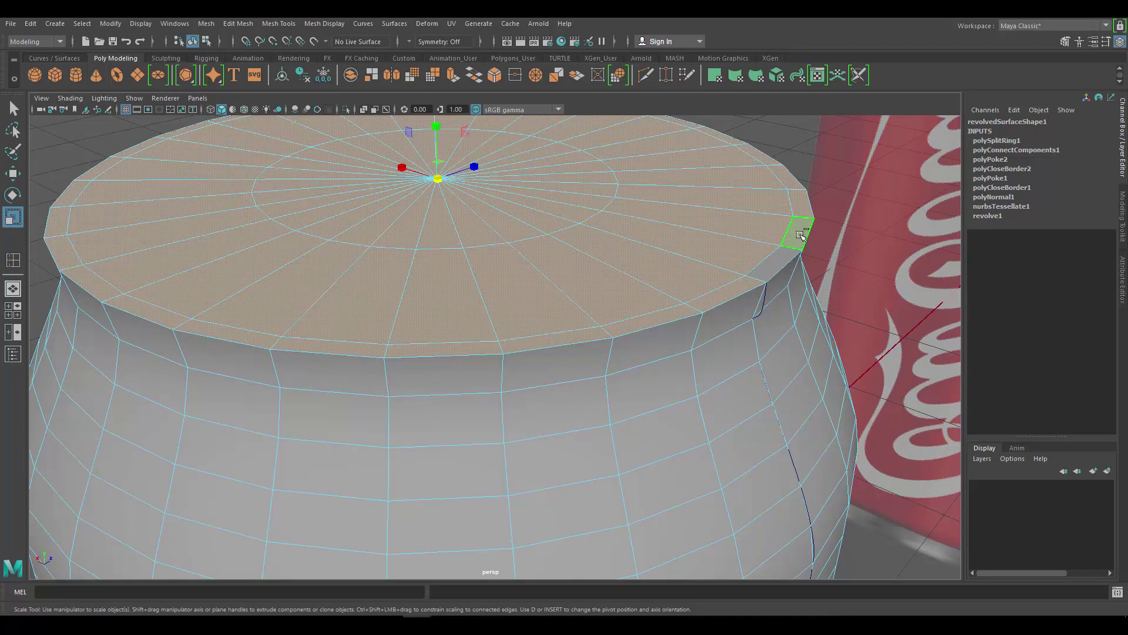
scroll(764, 247, "up", 3)
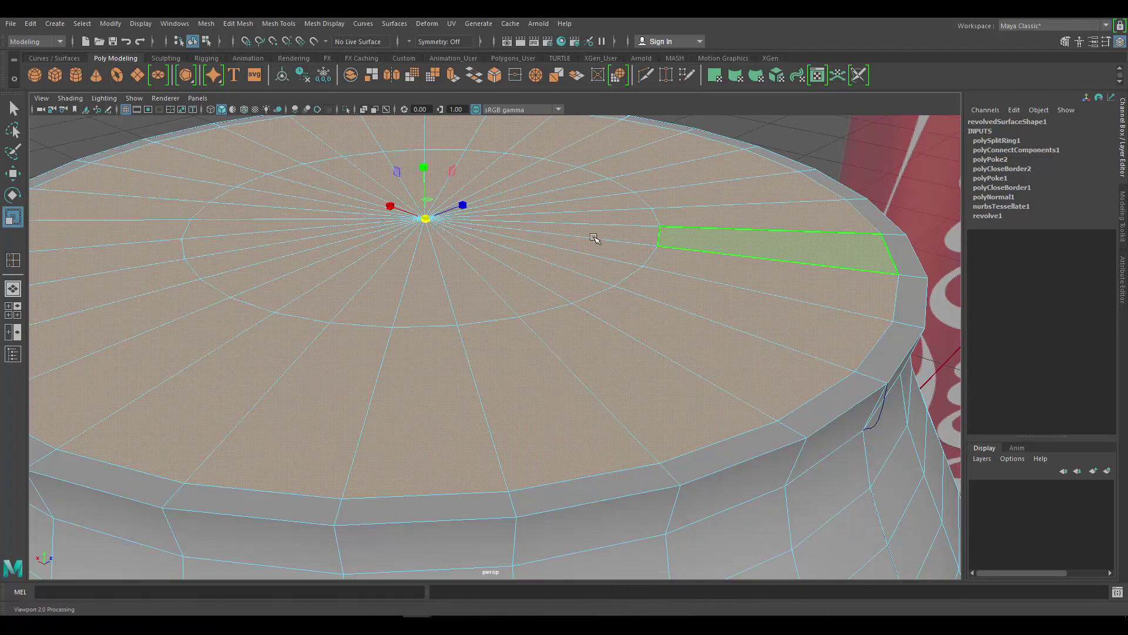
scroll(594, 238, "down", 5)
scroll(599, 275, "up", 5)
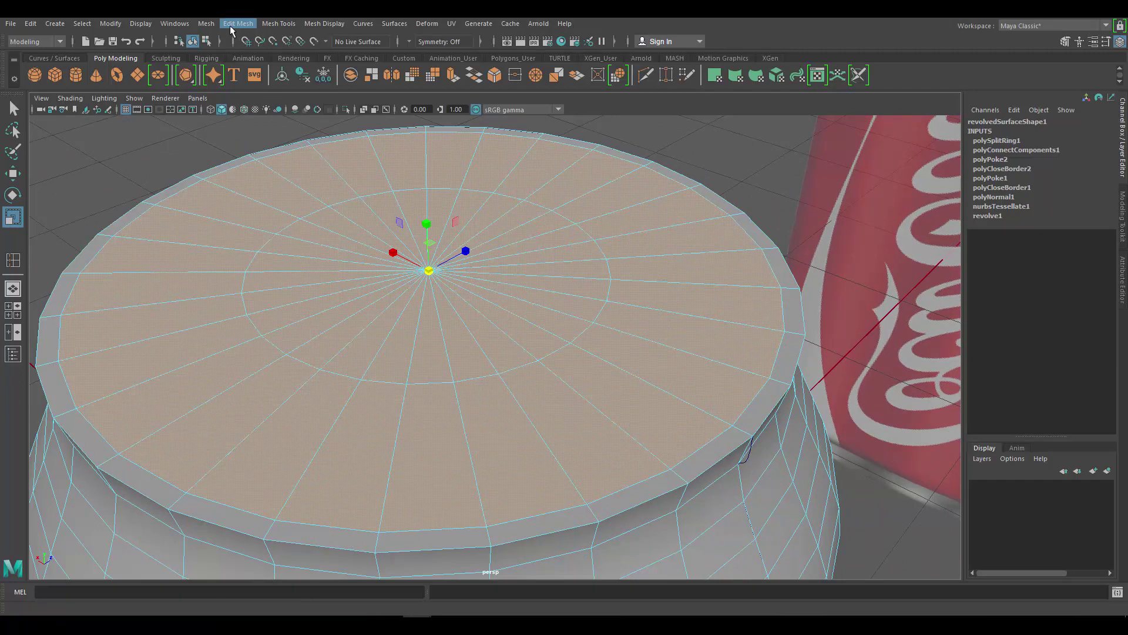
Extrude the selected inner faces of the top cap with a thickness of -.02
left_click(207, 23)
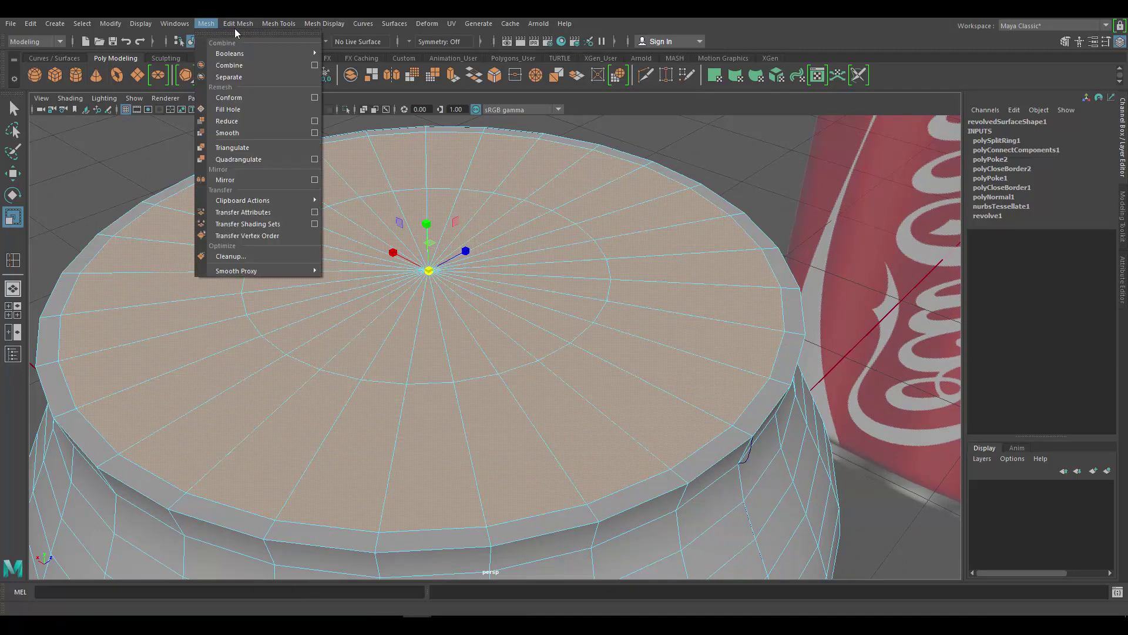
mouse_move(242, 24)
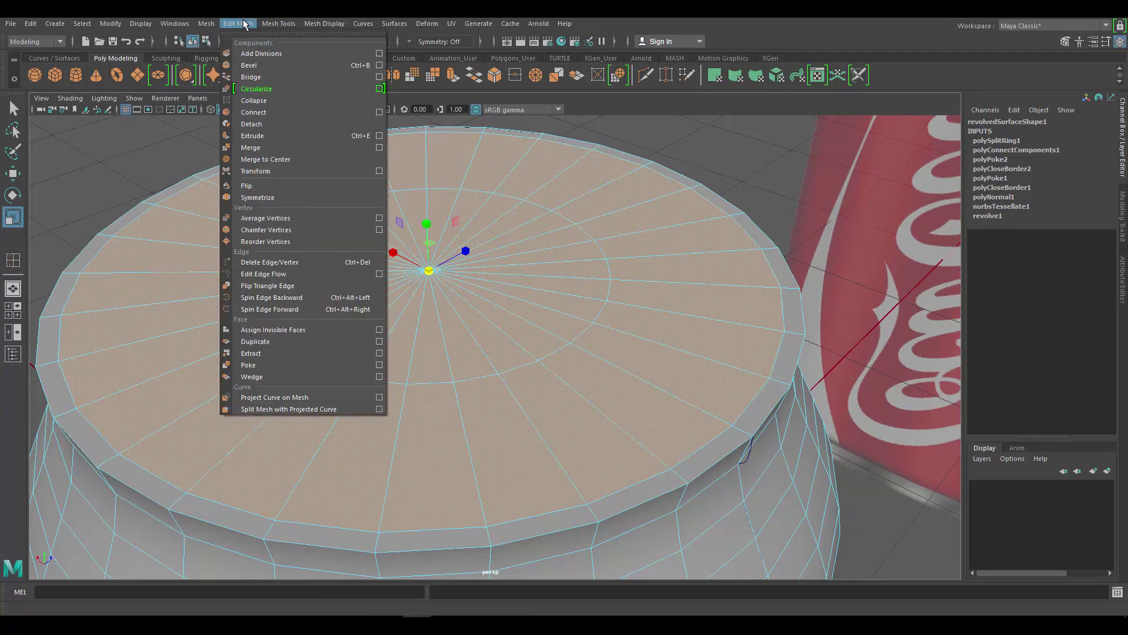
left_click(281, 138)
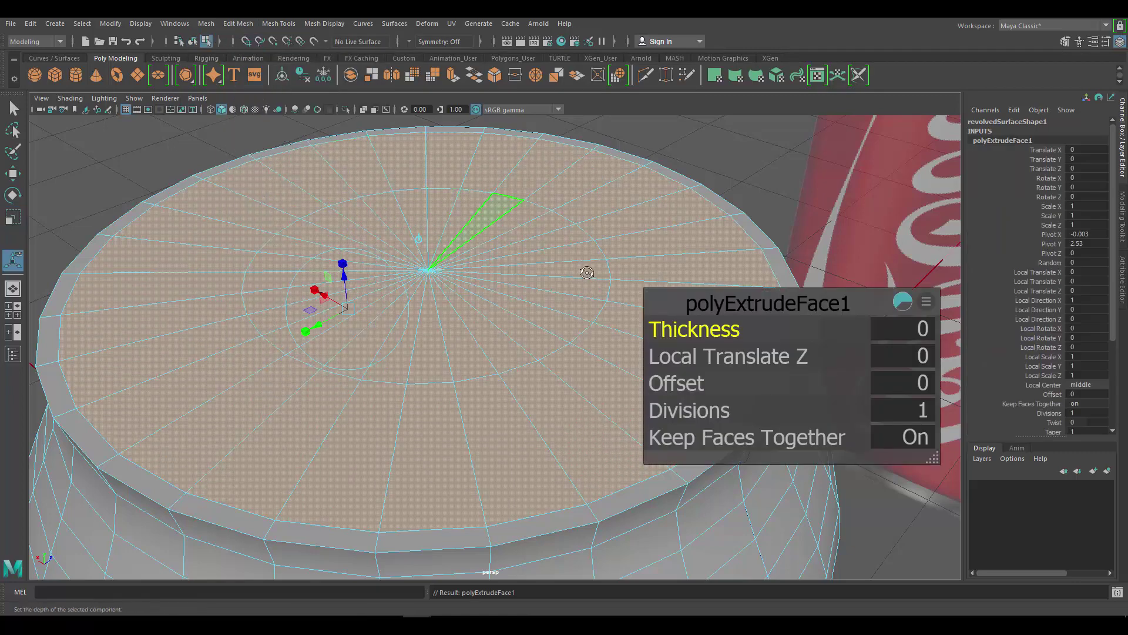
left_click_drag(587, 272, 568, 253, "alt")
right_click_drag(568, 253, 505, 232, "alt")
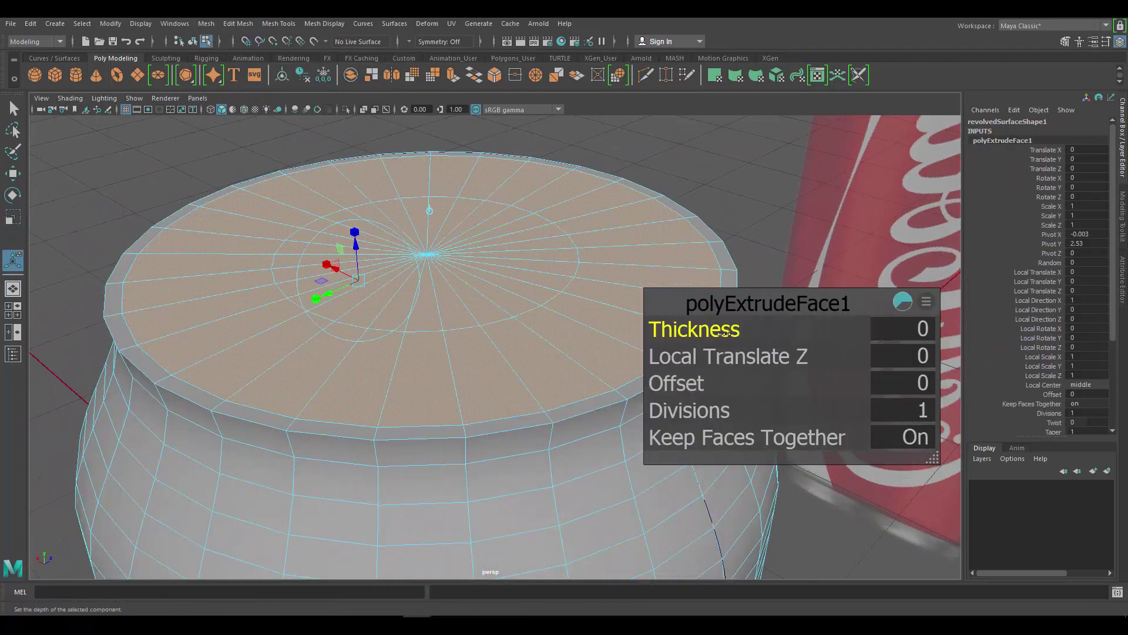
left_click(897, 327)
type("-.02")
key("Return")
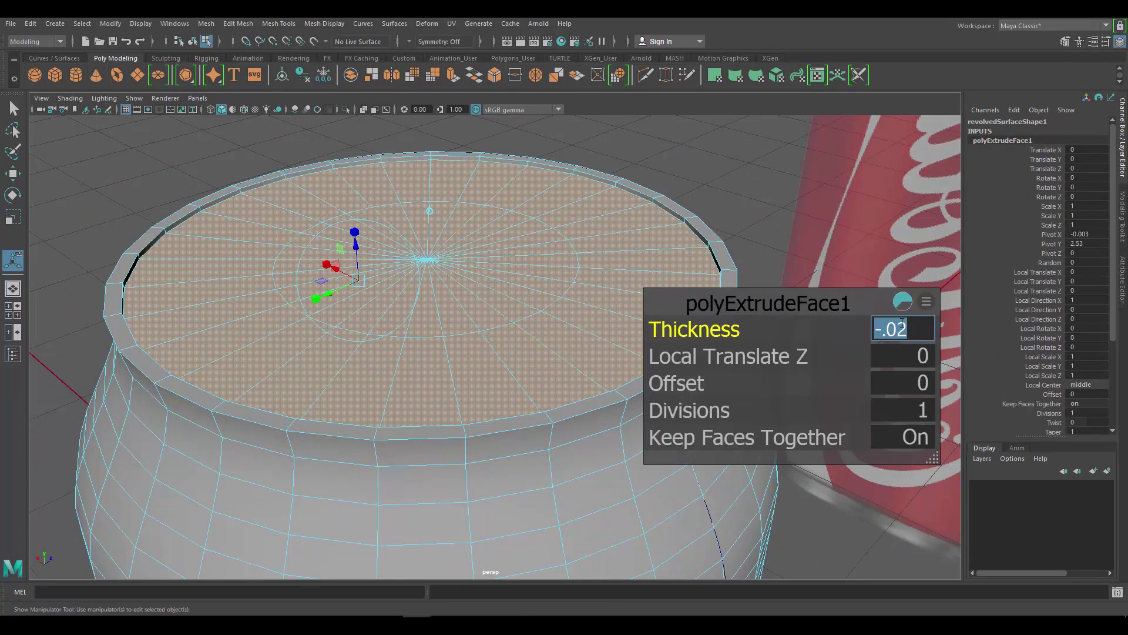
Deselect the outer ring of faces on the can's recessed top, keeping only the central disc of faces selected
middle_click_drag(457, 253, 482, 247, "alt")
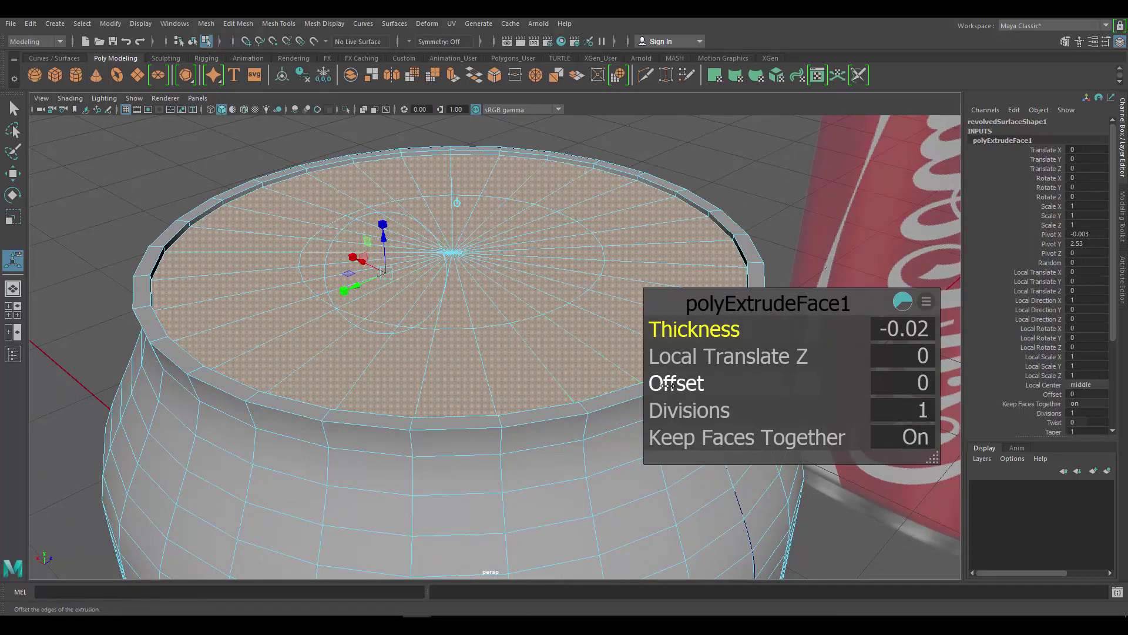
left_click_drag(526, 303, 535, 304, "alt")
middle_click_drag(523, 269, 526, 275, "alt")
key("q")
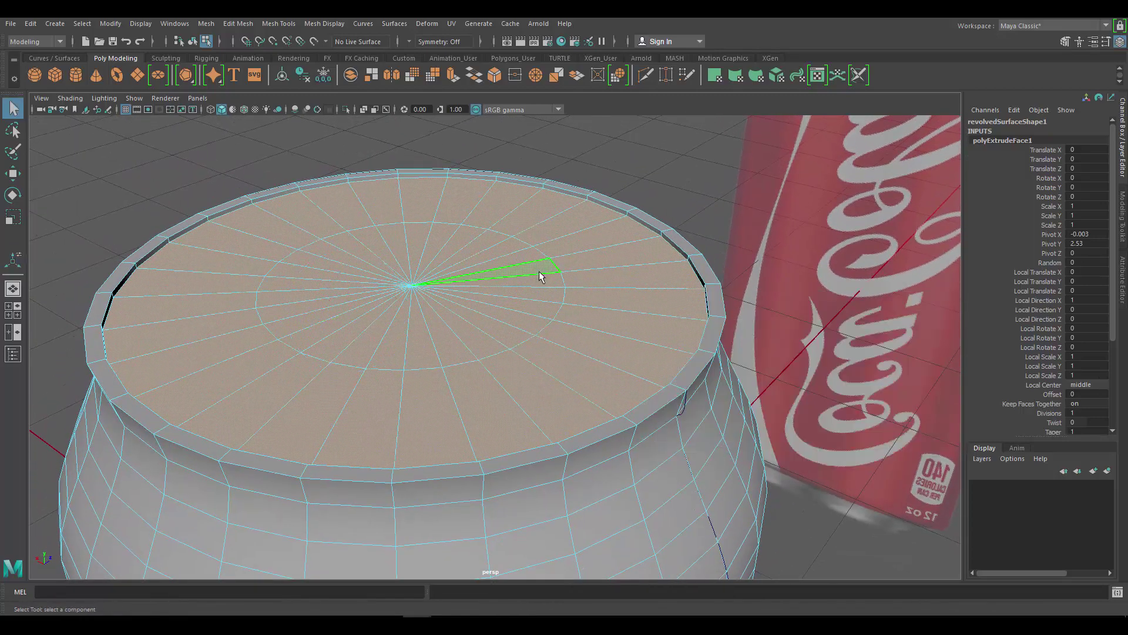
scroll(617, 307, "up", 5)
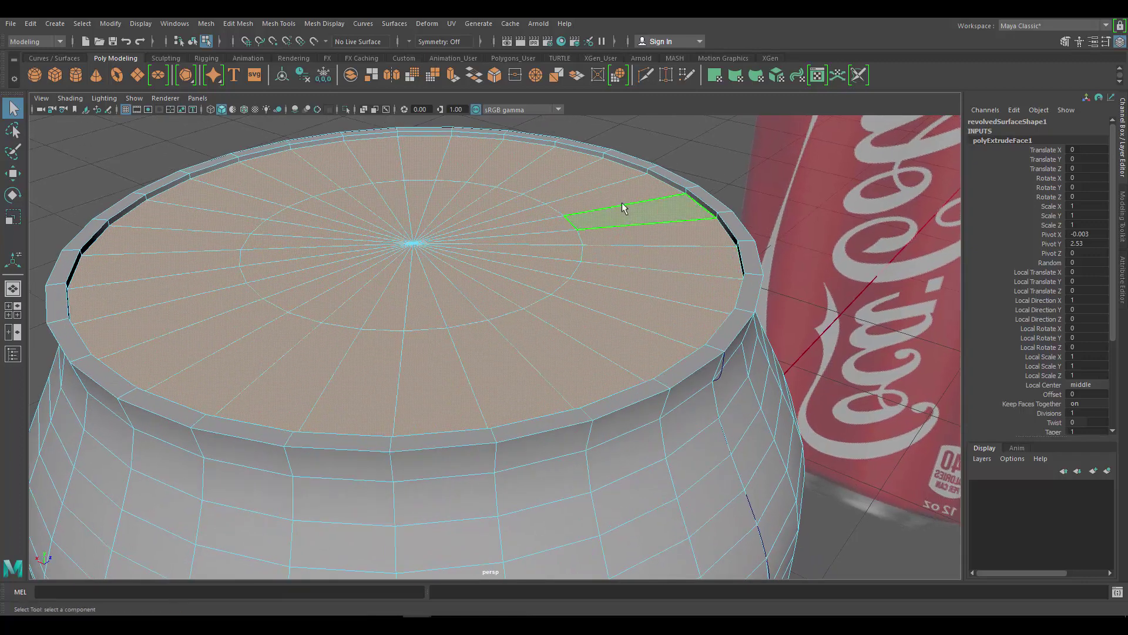
left_click(636, 302, "ctrl")
double_click(650, 280, "ctrl")
middle_click_drag(531, 249, 548, 281, "alt")
right_click_drag(549, 281, 501, 345, "alt")
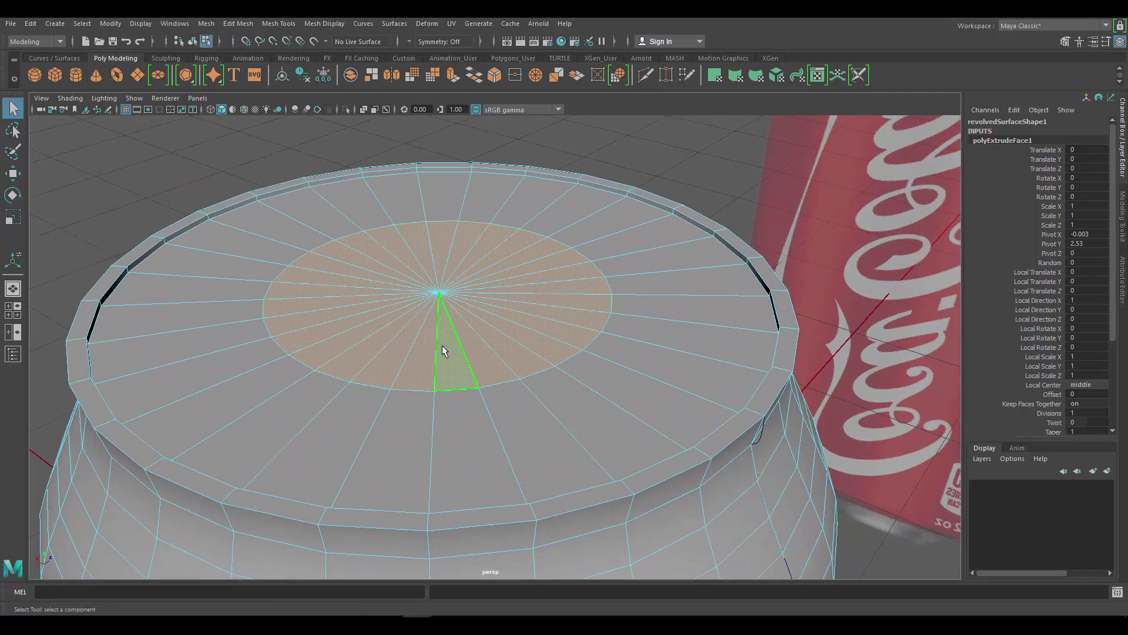
Move the selected central disc of faces down to deepen the can's top, and show all four views
key("w")
left_click_drag(530, 207, 446, 266, "alt")
left_click_drag(687, 150, 501, 275, "alt")
middle_click_drag(502, 274, 617, 267, "alt")
mouse_move(617, 267)
left_mouse_down("alt")
mouse_move(576, 224)
mouse_move(630, 290)
left_mouse_up("alt")
left_click_drag(447, 260, 446, 253)
key("space")
scroll(318, 178, "down", 3)
scroll(318, 179, "up", 3)
scroll(318, 178, "up", 2)
left_click_drag(877, 232, 708, 174, "alt")
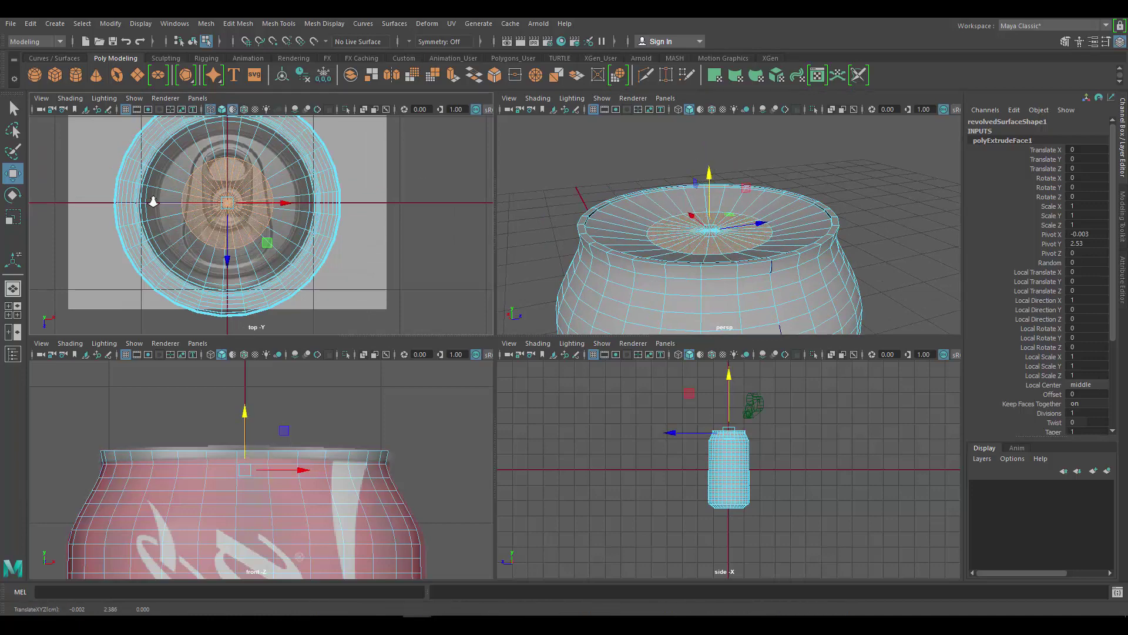
Scale the central disc outward in the top view to fit the lid reference image, and adjust its height in perspective
scroll(203, 214, "up", 2)
key("r")
middle_click_drag(224, 201, 300, 223, "alt")
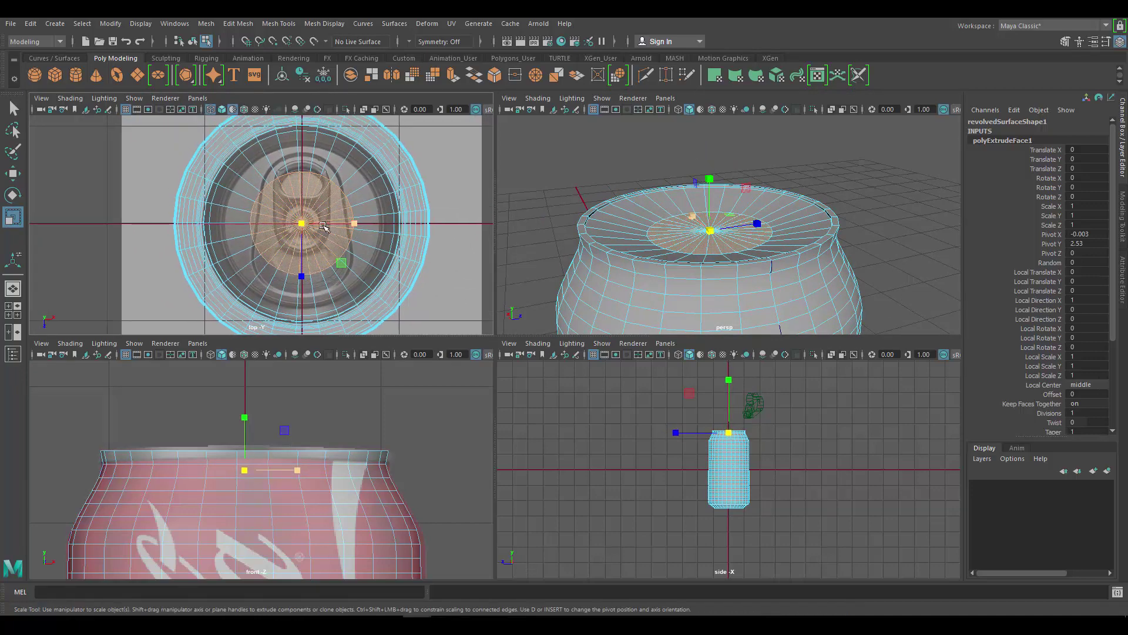
left_click_drag(299, 223, 344, 229)
key("space")
left_click_drag(517, 307, 473, 250, "alt")
key("w")
left_click_drag(674, 312, 560, 256, "alt")
right_click_drag(561, 256, 602, 280, "alt")
middle_click_drag(583, 262, 572, 244, "alt")
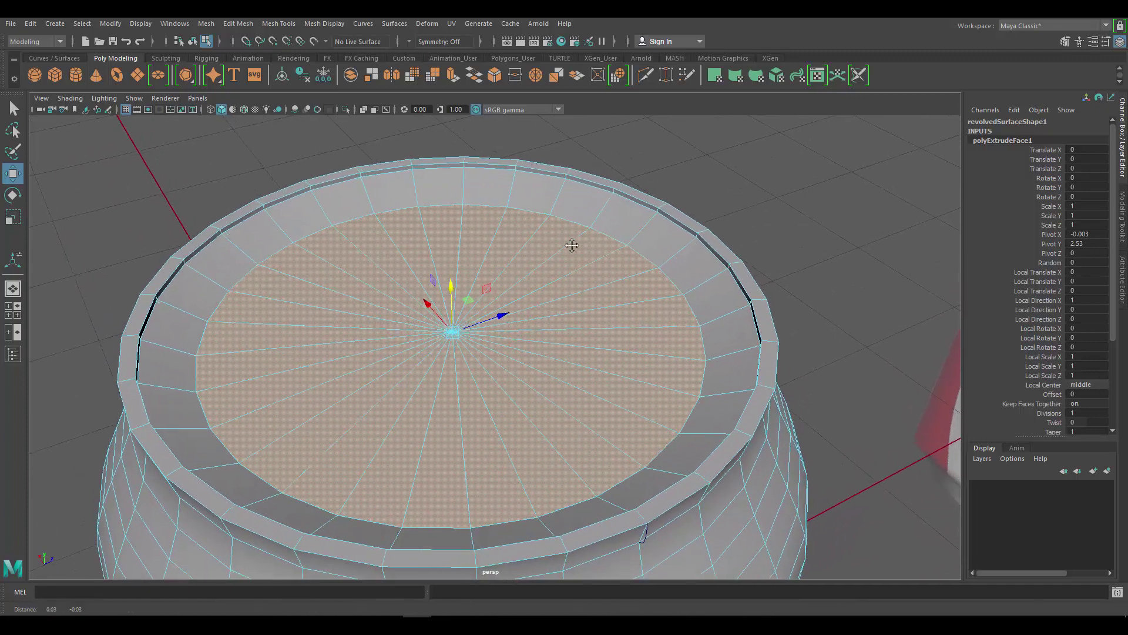
Extrude the central disc with a local Z translation of about 0.023 and scale it uniformly to about 0.917
left_click(274, 24)
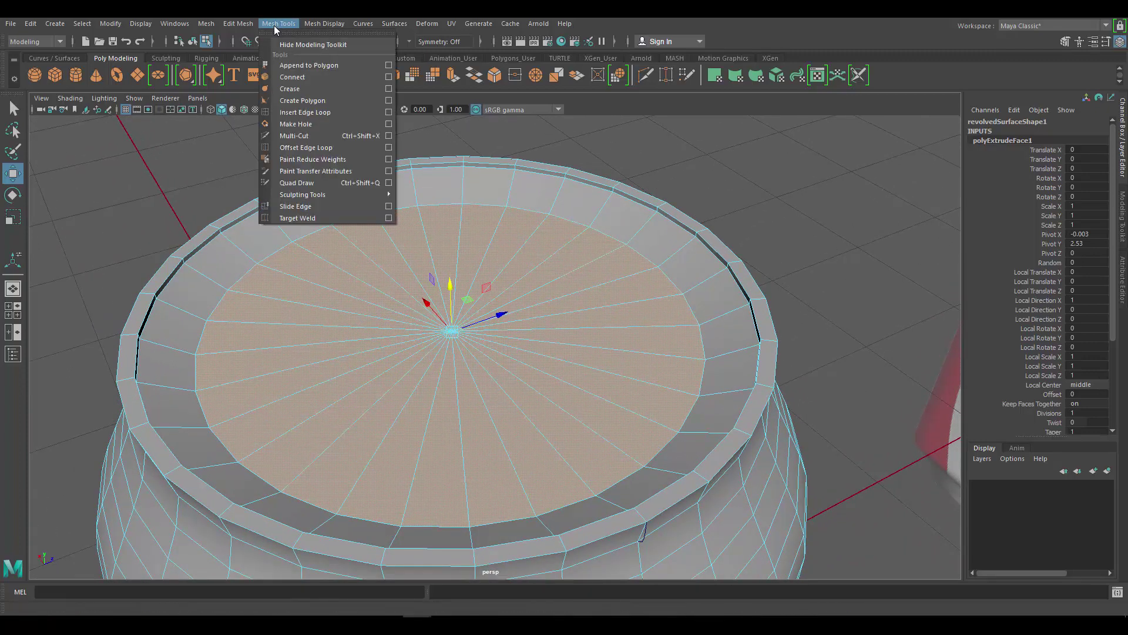
mouse_move(238, 24)
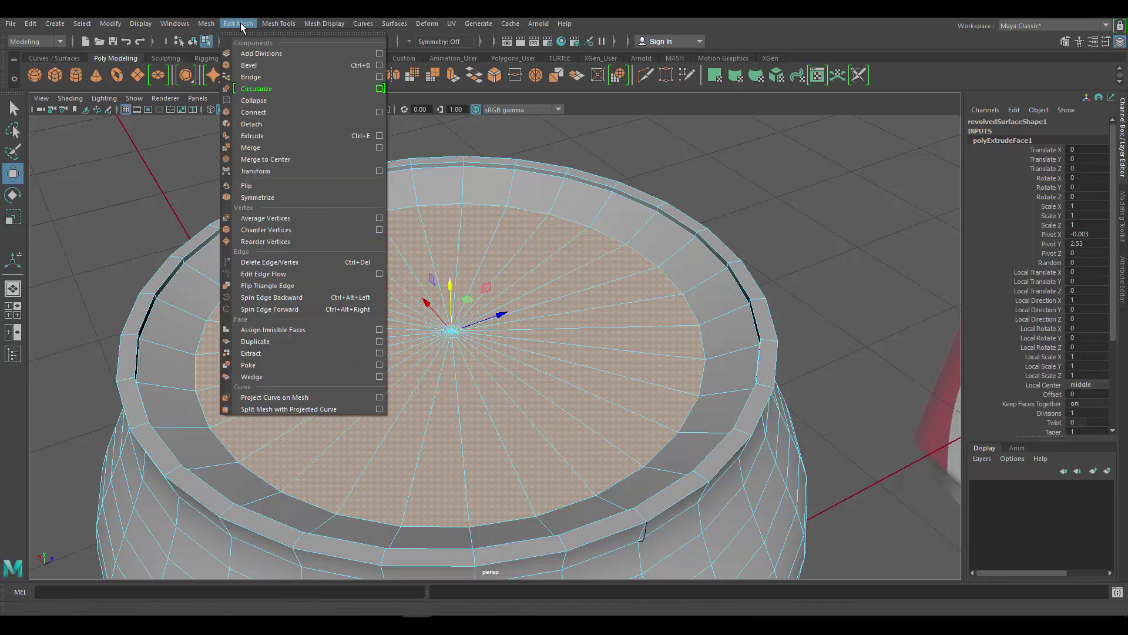
left_click(269, 140)
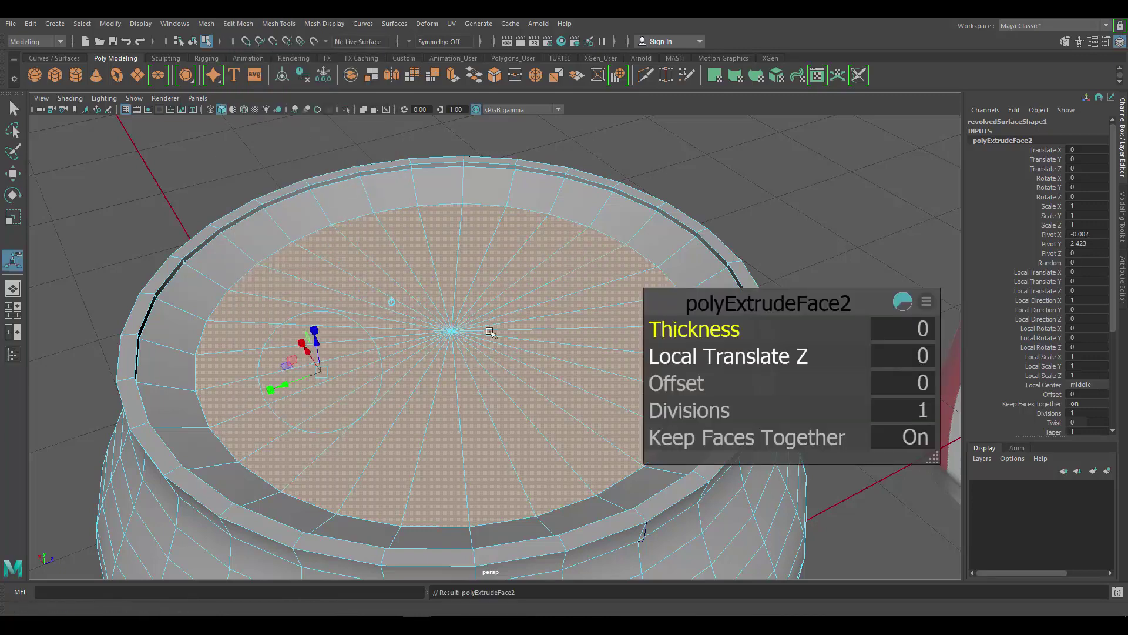
left_click_drag(442, 314, 431, 300, "alt")
middle_click_drag(473, 261, 470, 339, "alt")
scroll(471, 339, "up", 2)
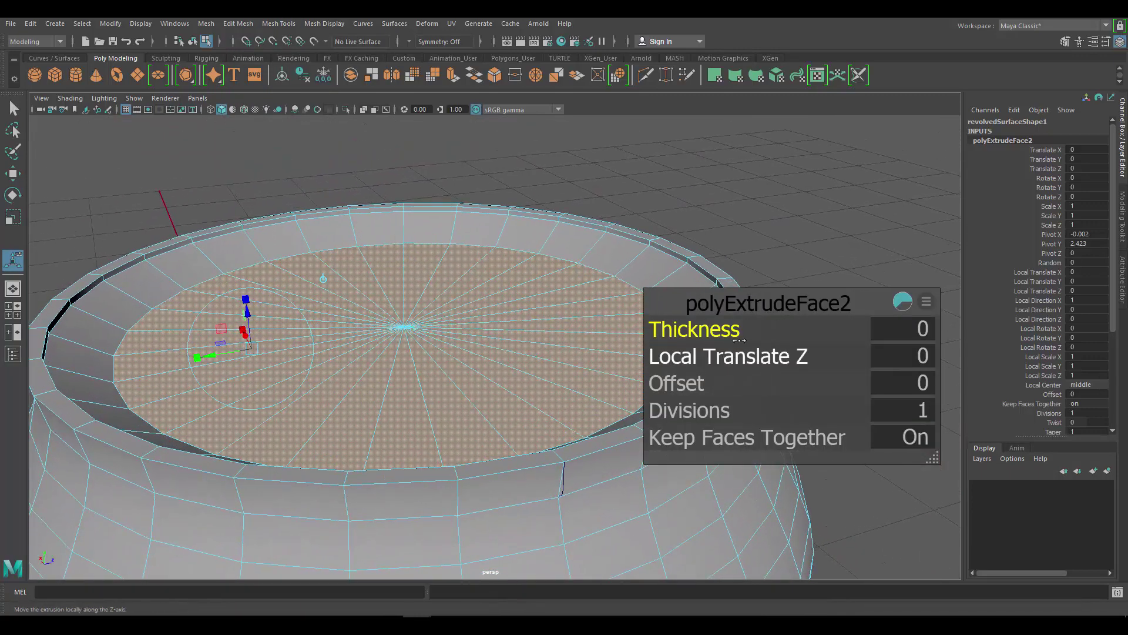
scroll(331, 334, "down", 2)
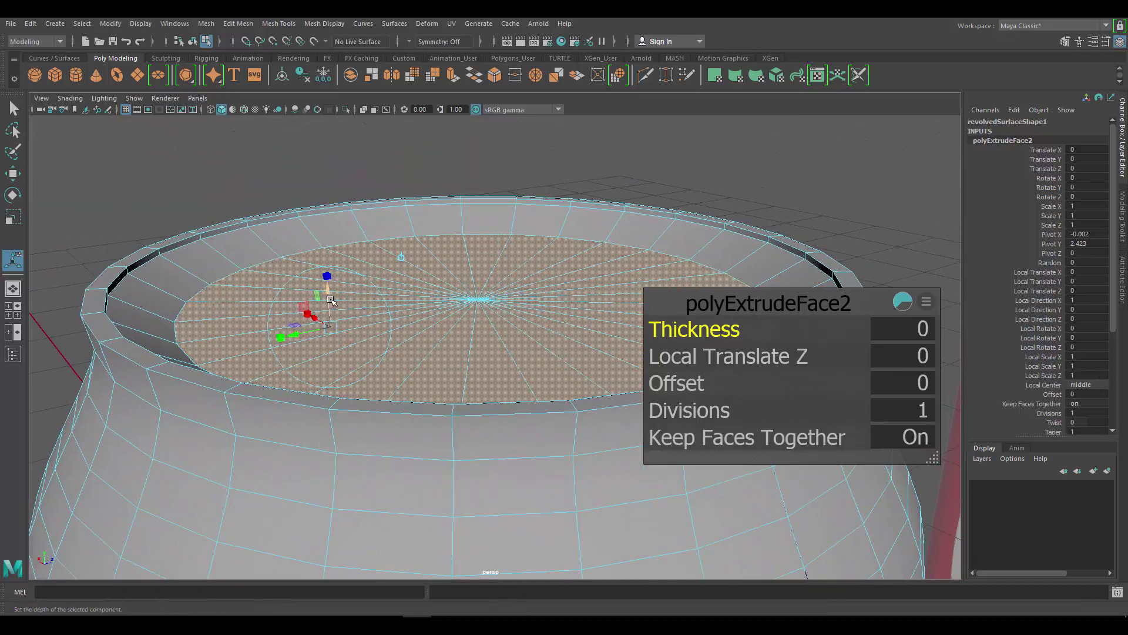
left_click_drag(327, 293, 330, 321)
left_click_drag(438, 345, 429, 356, "alt")
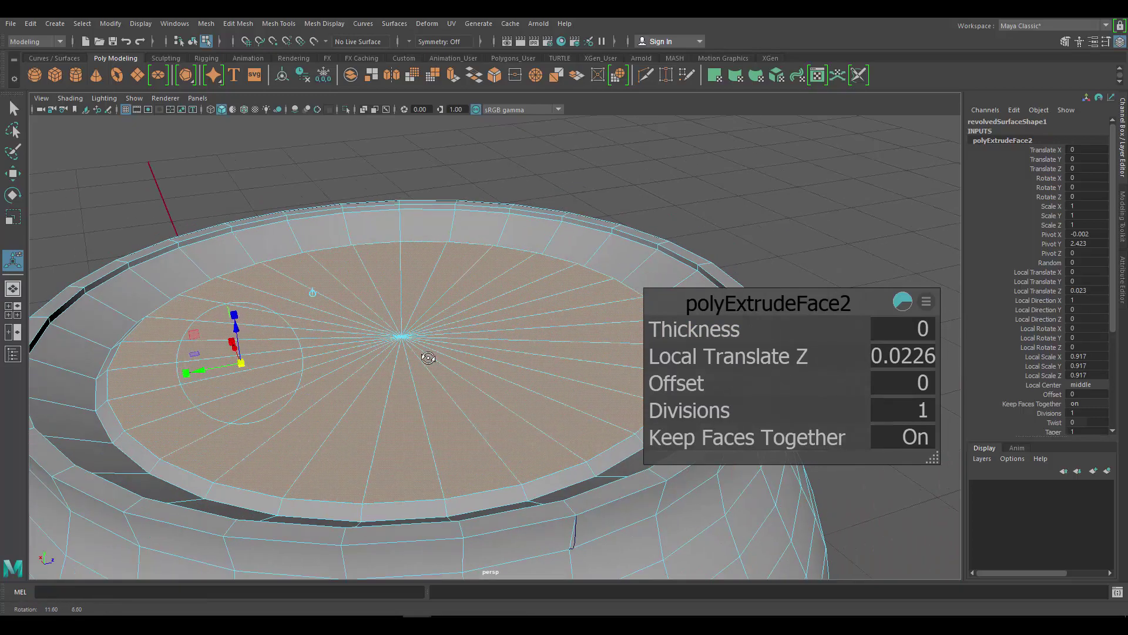
scroll(541, 280, "down", 7)
mouse_move(542, 280)
left_mouse_down("alt")
mouse_move(526, 251)
mouse_move(543, 262)
left_mouse_up("alt")
scroll(536, 297, "up", 4)
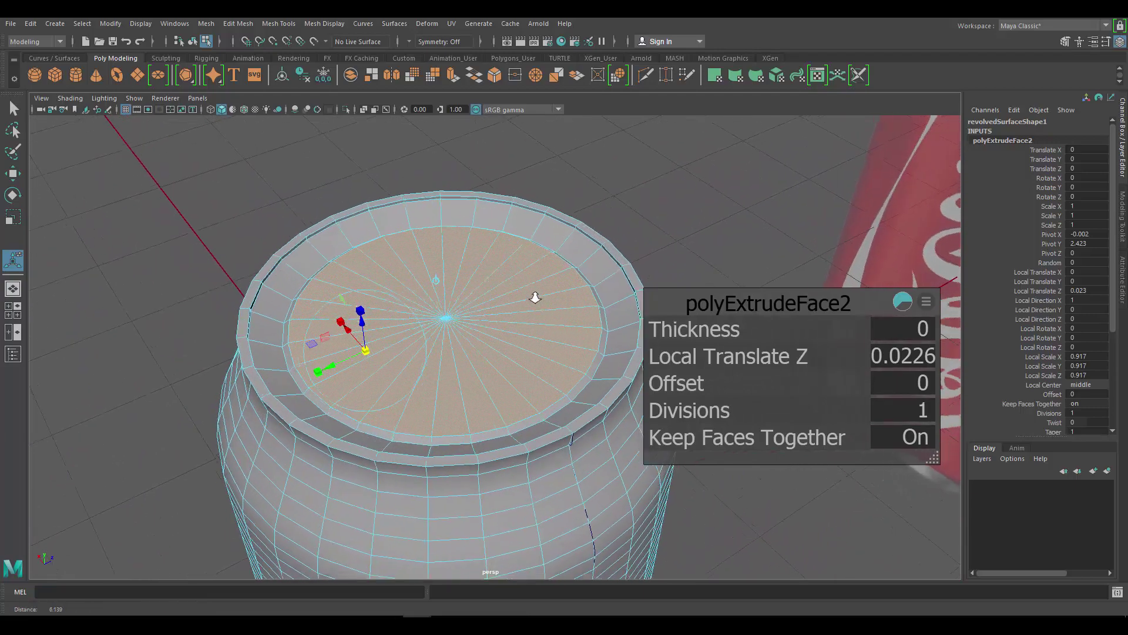
Leave the extrusion, return the can to object mode with nothing selected, and examine its overall shape
key("q")
right_click_drag(526, 243, 576, 219)
left_click(640, 195)
scroll(605, 264, "down", 6)
middle_click_drag(539, 385, 597, 305, "alt")
mouse_move(597, 306)
left_mouse_down("alt")
mouse_move(576, 312)
mouse_move(587, 290)
left_mouse_up("alt")
middle_click_drag(586, 290, 587, 301, "alt")
left_click_drag(586, 301, 601, 302, "alt")
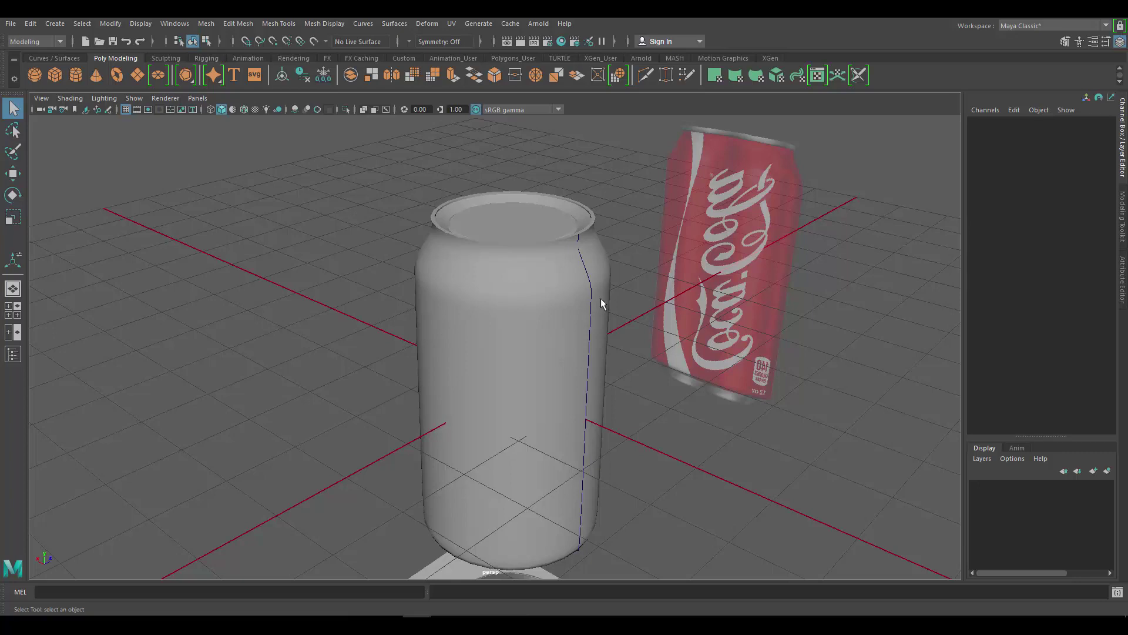
left_click_drag(594, 311, 590, 284, "alt")
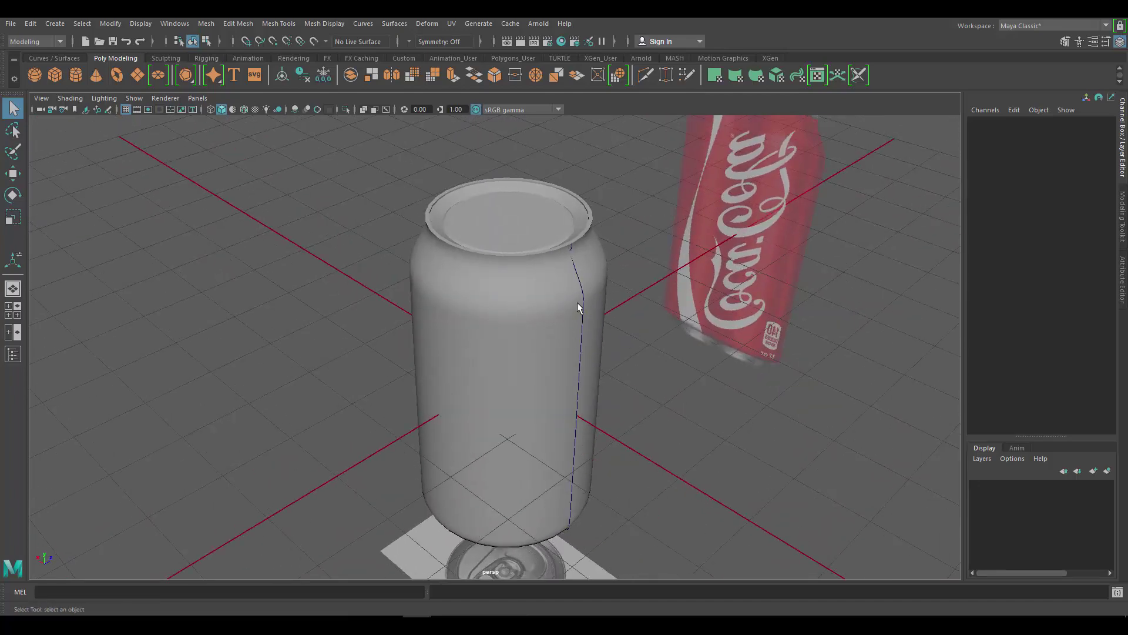
Select the original profile curve along the can's side to examine it, and clear the selection
left_click(582, 302)
left_click_drag(596, 403, 628, 221, "alt")
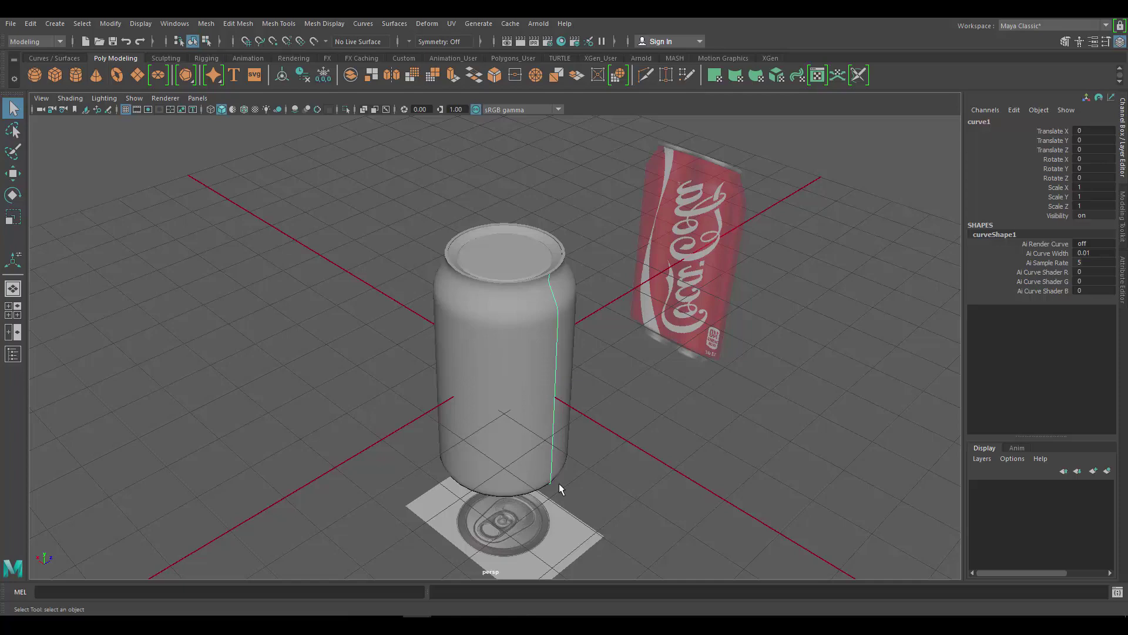
scroll(548, 238, "up", 5)
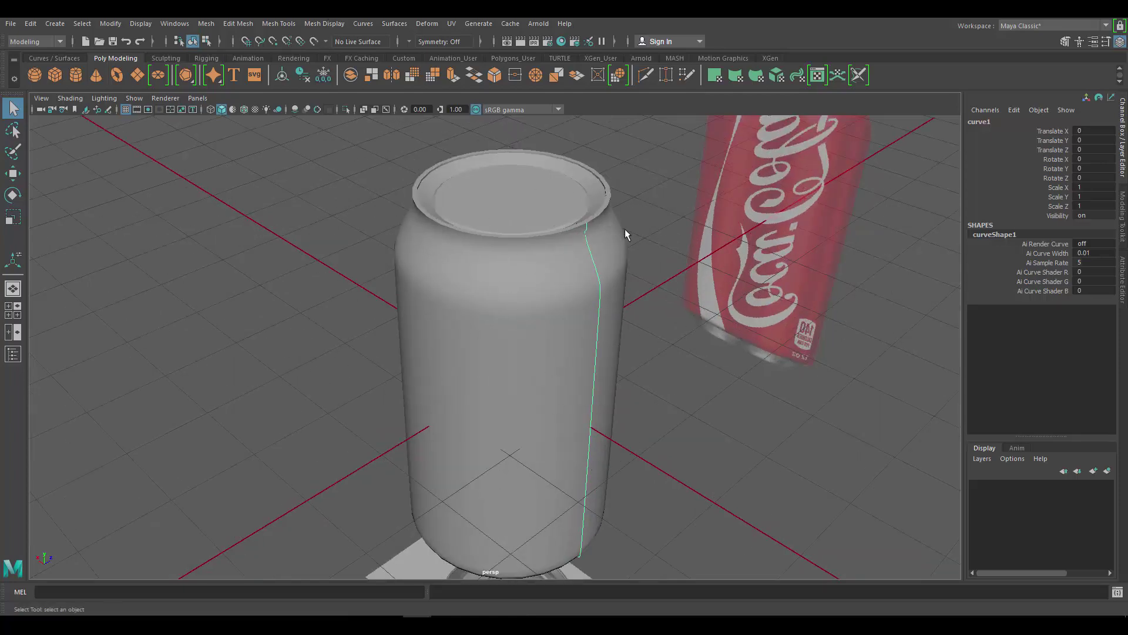
left_click_drag(626, 228, 545, 235, "alt")
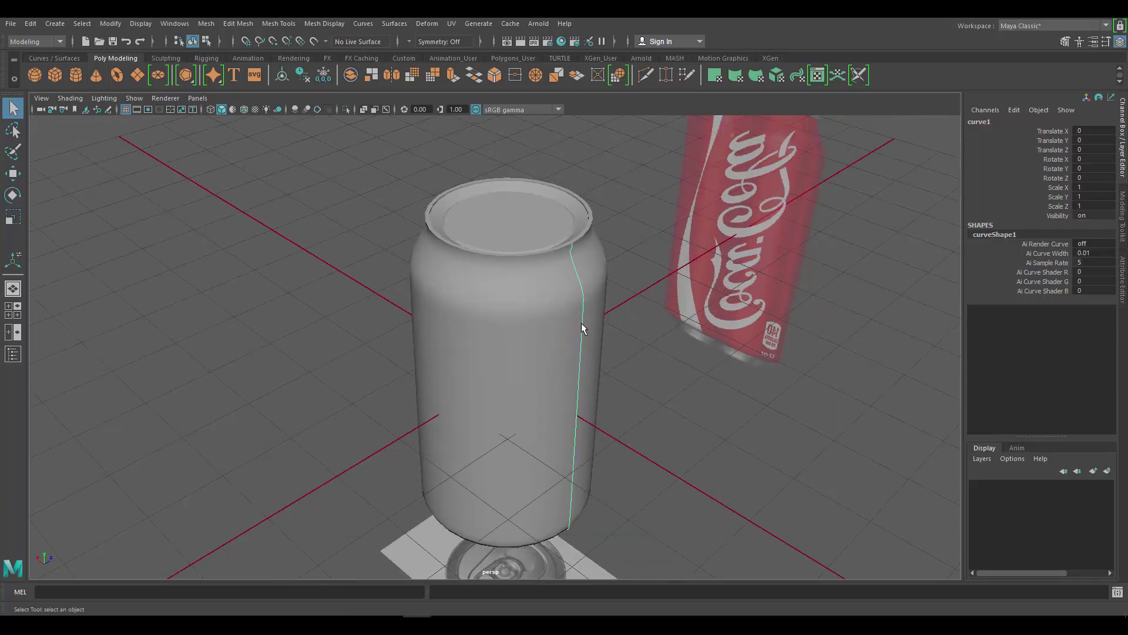
left_click(641, 315)
left_click_drag(641, 314, 646, 334, "alt")
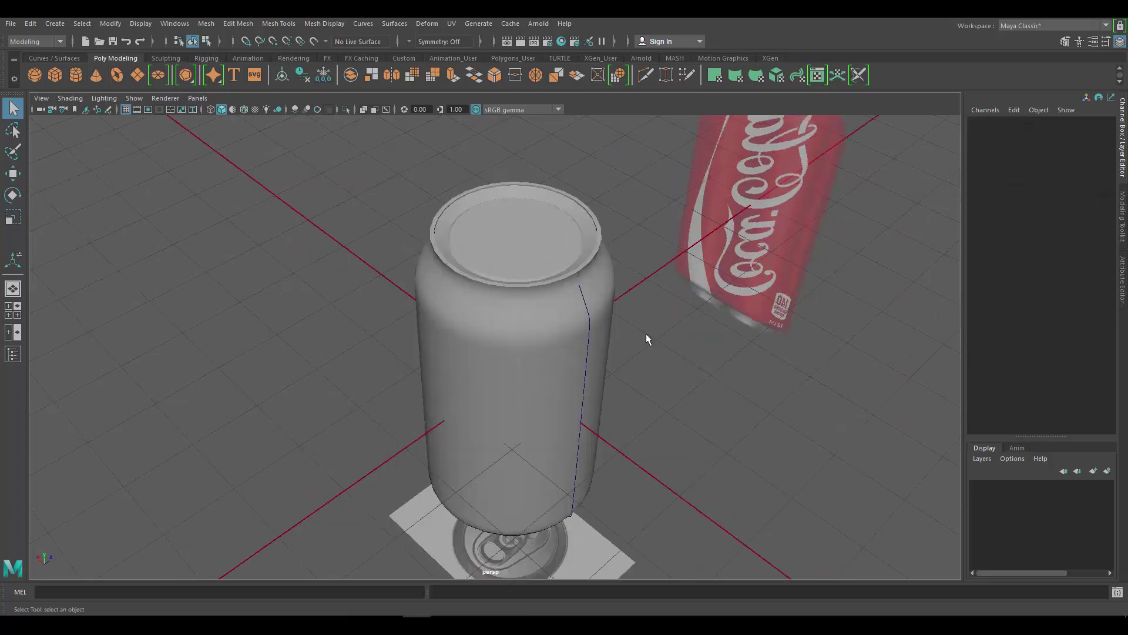